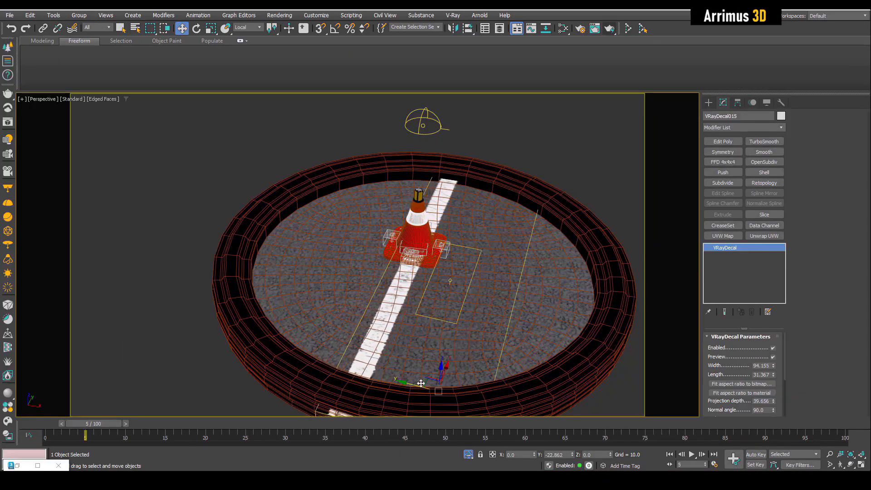
{"action": "left_click_drag", "start_coordinate": [421, 383], "coordinate": [378, 363]}
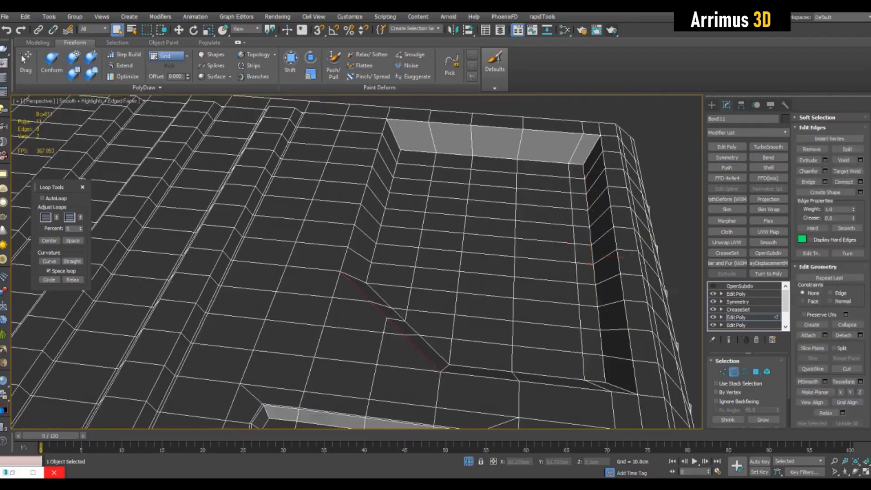
Step: Select and adjust a vertex where the diagonal edge meets the top recess floor
{"action": "double_click", "coordinate": [420, 240]}
{"action": "key", "text": "w"}
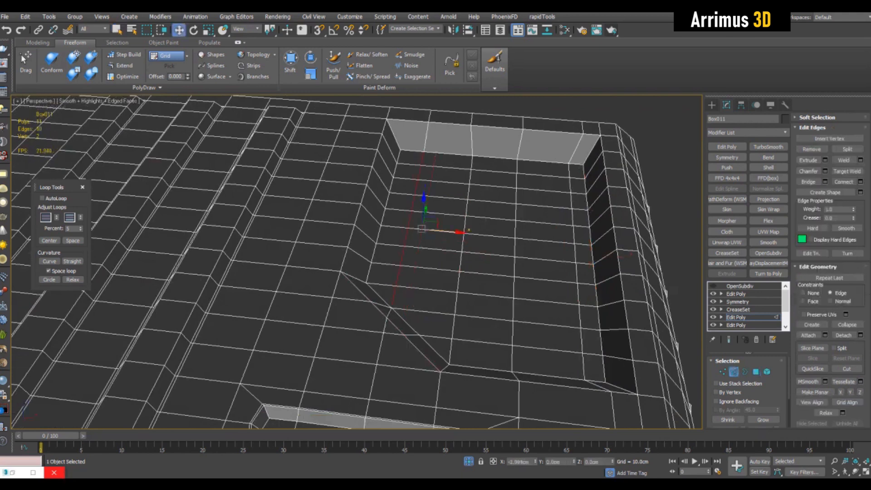
{"action": "key", "text": "1"}
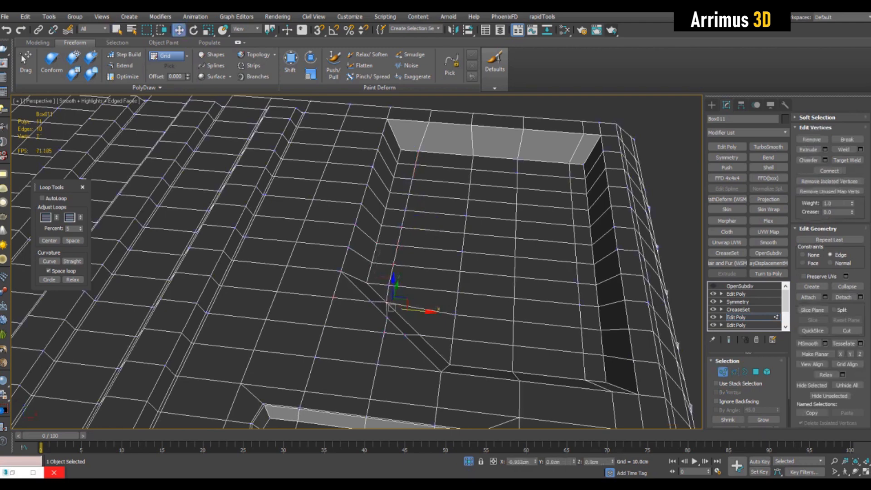
{"action": "middle_click_drag", "start_coordinate": [386, 254], "coordinate": [380, 262], "text": "alt"}
Step: Select four small polygons near the corners of the top recess's inner side walls
{"action": "key", "text": "4"}
{"action": "key", "text": "q"}
{"action": "left_click", "coordinate": [397, 171], "text": "ctrl"}
{"action": "left_click", "coordinate": [391, 191], "text": "shift"}
{"action": "middle_click_drag", "start_coordinate": [392, 192], "coordinate": [363, 180], "text": "alt"}
{"action": "key", "text": "ctrl+shift+b"}
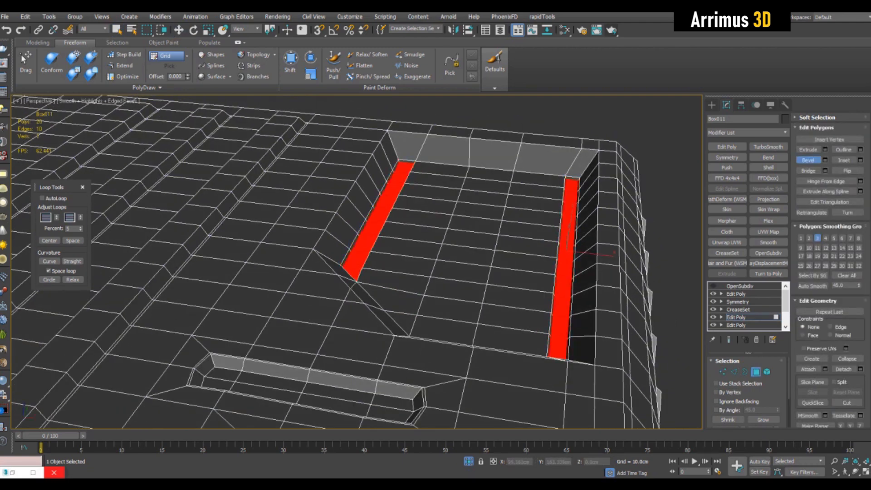
{"action": "key", "text": "q"}
{"action": "middle_click_drag", "start_coordinate": [535, 245], "coordinate": [542, 285], "text": "alt"}
{"action": "left_click_drag", "start_coordinate": [563, 223], "coordinate": [581, 374], "text": "alt"}
{"action": "middle_click_drag", "start_coordinate": [581, 374], "coordinate": [586, 359], "text": "alt"}
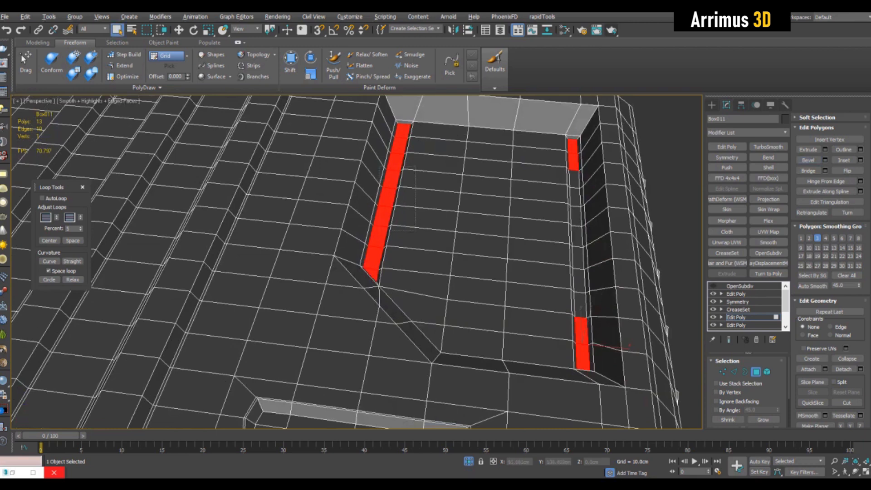
{"action": "left_click_drag", "start_coordinate": [380, 230], "coordinate": [380, 245], "text": "alt"}
{"action": "middle_click_drag", "start_coordinate": [379, 245], "coordinate": [391, 255], "text": "alt"}
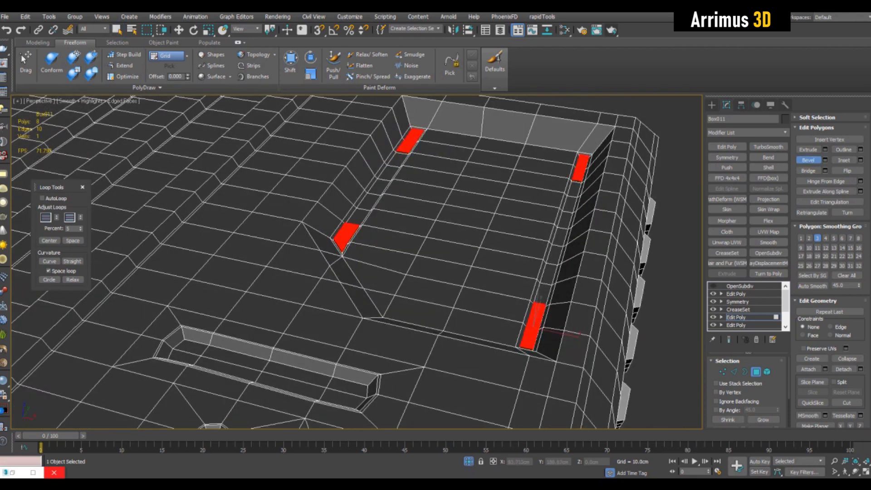
Step: Recess the selected wall polygons into small notches and clear the selection
{"action": "left_click_drag", "start_coordinate": [347, 237], "coordinate": [347, 230]}
{"action": "left_click", "coordinate": [348, 241]}
{"action": "key", "text": "q"}
{"action": "middle_click_drag", "start_coordinate": [348, 241], "coordinate": [370, 247], "text": "alt"}
{"action": "key", "text": "ctrl+d"}
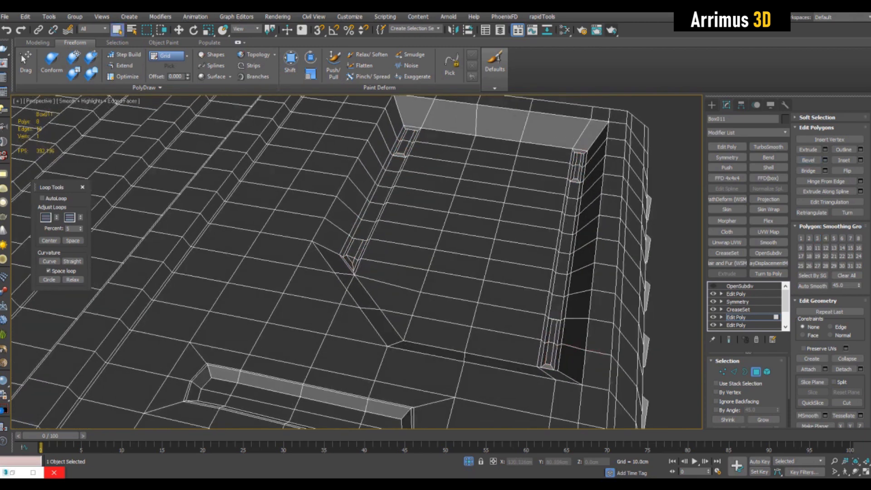
Step: Orbit around the top recess and toggle shaded and edged-face display to inspect the notches
{"action": "left_click", "coordinate": [477, 227]}
{"action": "middle_click_drag", "start_coordinate": [477, 227], "coordinate": [481, 218], "text": "alt"}
{"action": "left_click_drag", "start_coordinate": [482, 218], "coordinate": [488, 216]}
{"action": "left_click", "coordinate": [484, 207]}
{"action": "key", "text": "r"}
{"action": "scroll", "coordinate": [490, 211], "scroll_direction": "down", "scroll_amount": 2}
{"action": "mouse_move", "coordinate": [490, 211]}
{"action": "middle_mouse_down", "text": "alt"}
{"action": "mouse_move", "coordinate": [506, 204]}
{"action": "mouse_move", "coordinate": [454, 213]}
{"action": "mouse_move", "coordinate": [466, 279]}
{"action": "middle_mouse_up", "text": "alt"}
{"action": "key", "text": "q"}
{"action": "key", "text": "F3"}
{"action": "scroll", "coordinate": [450, 212], "scroll_direction": "up", "scroll_amount": 2}
{"action": "key", "text": "ctrl+d"}
{"action": "key", "text": "F4"}
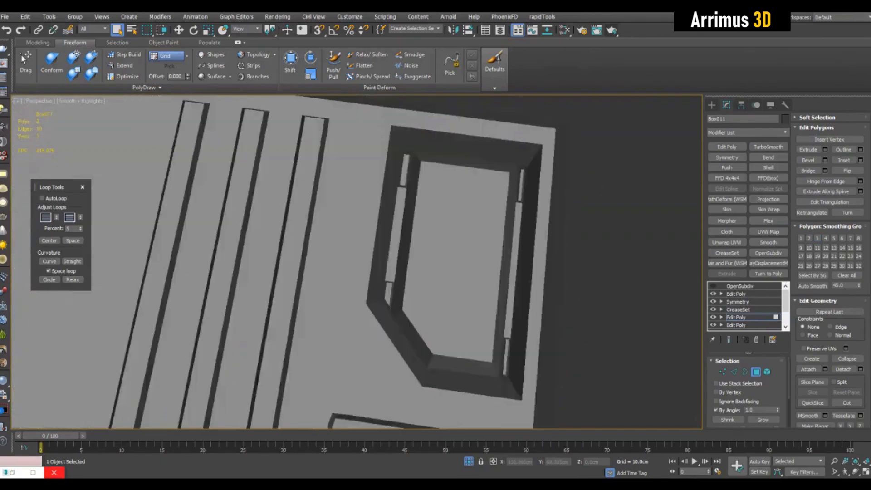
{"action": "scroll", "coordinate": [465, 279], "scroll_direction": "down", "scroll_amount": 5}
{"action": "mouse_move", "coordinate": [314, 377]}
{"action": "middle_mouse_down", "text": "alt"}
{"action": "mouse_move", "coordinate": [312, 347]}
{"action": "mouse_move", "coordinate": [320, 343]}
{"action": "mouse_move", "coordinate": [339, 363]}
{"action": "middle_mouse_up", "text": "alt"}
{"action": "scroll", "coordinate": [454, 295], "scroll_direction": "up", "scroll_amount": 4}
{"action": "key", "text": "F4"}
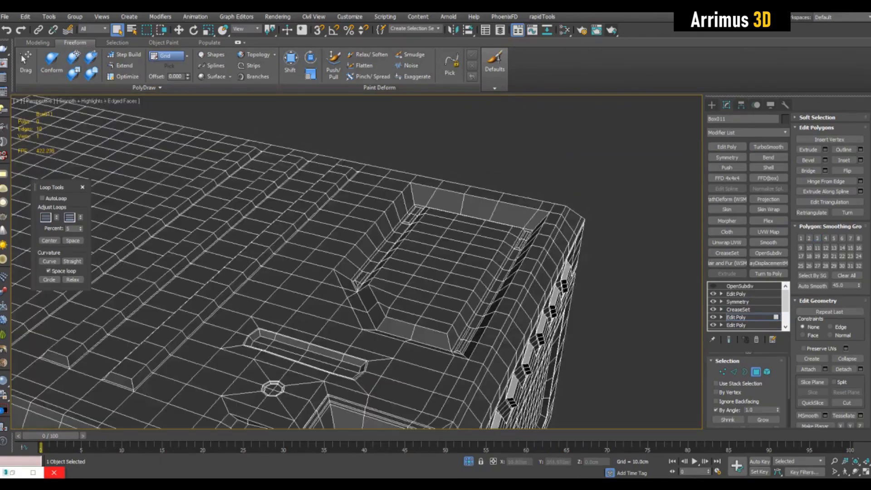
{"action": "key", "text": "F4"}
{"action": "key", "text": "F4"}
Step: Select the polygon strip on the rim behind the recess and lower it slightly
{"action": "scroll", "coordinate": [453, 295], "scroll_direction": "down", "scroll_amount": 4}
{"action": "middle_click_drag", "start_coordinate": [217, 370], "coordinate": [255, 395], "text": "alt"}
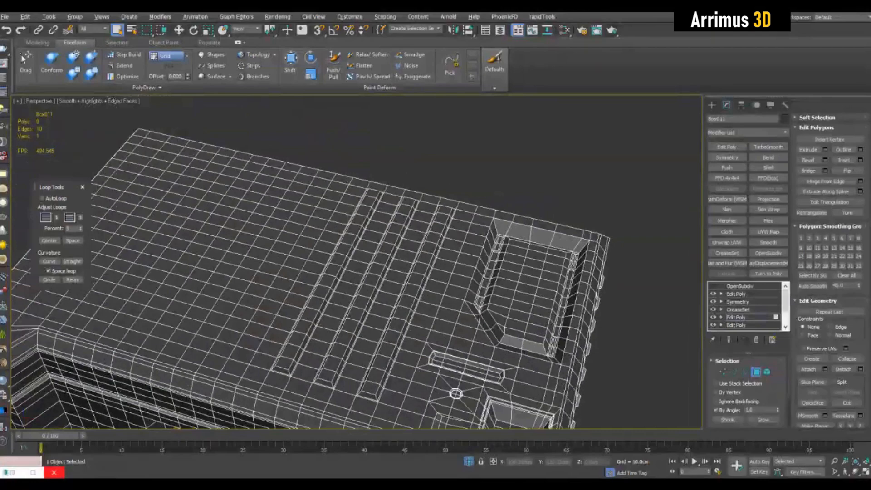
{"action": "middle_click_drag", "start_coordinate": [456, 394], "coordinate": [454, 382], "text": "alt"}
{"action": "scroll", "coordinate": [454, 381], "scroll_direction": "up", "scroll_amount": 4}
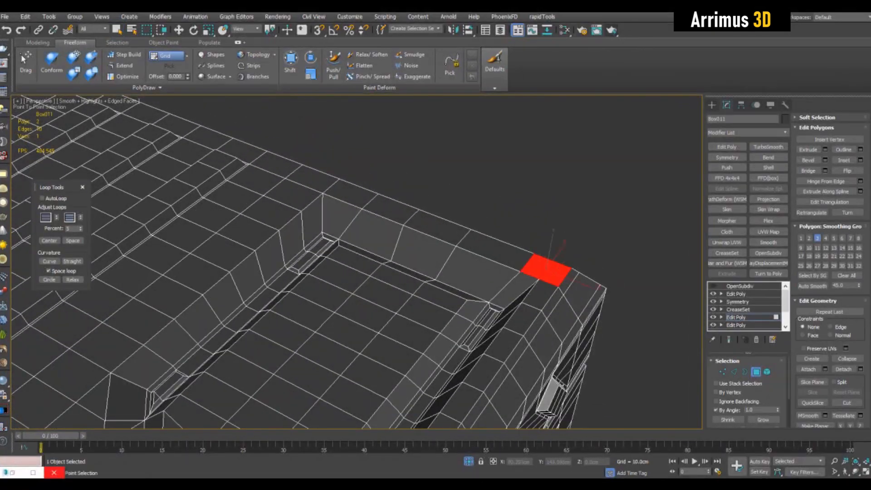
{"action": "middle_click_drag", "start_coordinate": [408, 317], "coordinate": [423, 313], "text": "alt"}
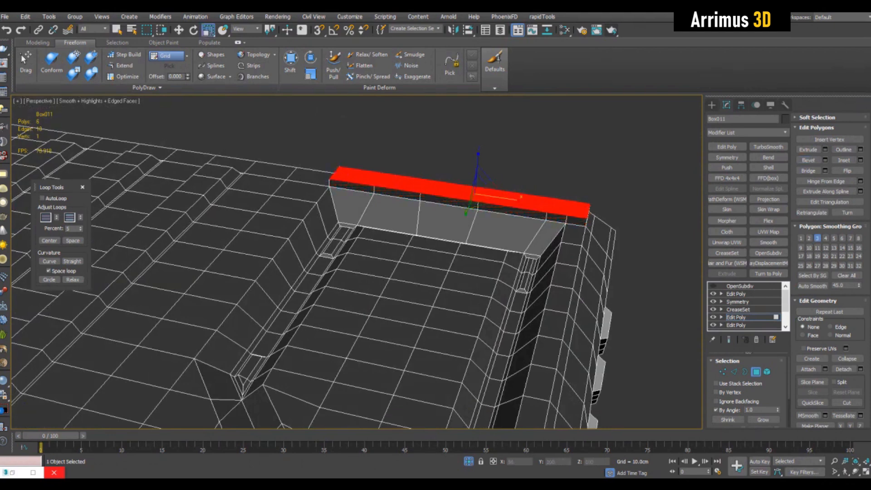
{"action": "key", "text": "w"}
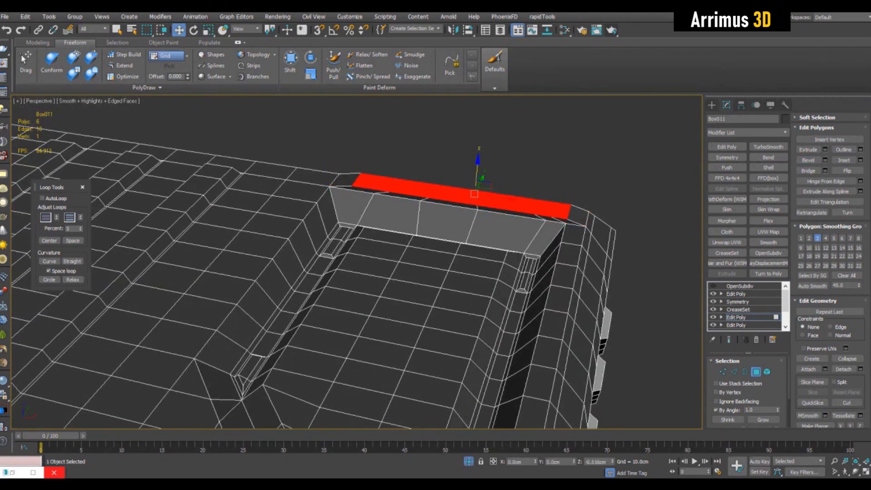
{"action": "key", "text": "4"}
{"action": "key", "text": "q"}
{"action": "key", "text": "ctrl+d"}
Step: Inspect the full model shaded, then return to the Edit Poly modifier's vertex level
{"action": "key", "text": "F4"}
{"action": "scroll", "coordinate": [357, 262], "scroll_direction": "down", "scroll_amount": 6}
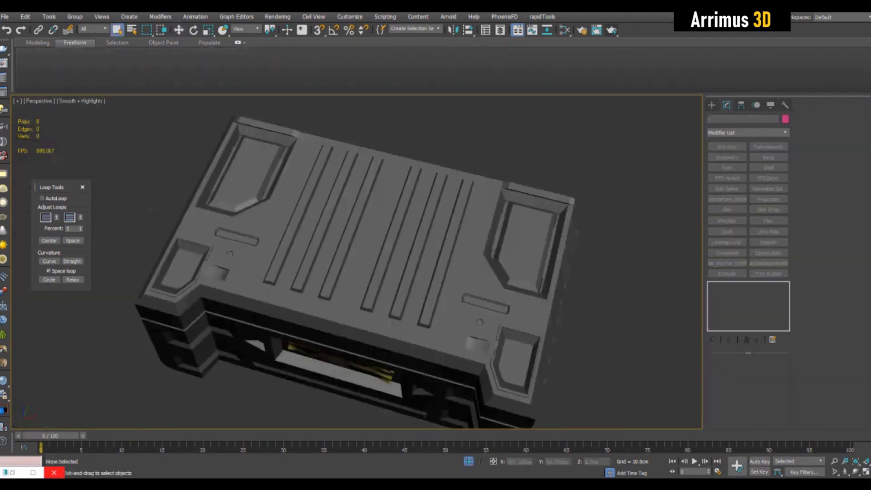
{"action": "middle_click_drag", "start_coordinate": [400, 273], "coordinate": [415, 189], "text": "alt"}
{"action": "left_click", "coordinate": [413, 206]}
{"action": "key", "text": "F4"}
{"action": "scroll", "coordinate": [415, 202], "scroll_direction": "up", "scroll_amount": 5}
{"action": "left_click", "coordinate": [736, 317]}
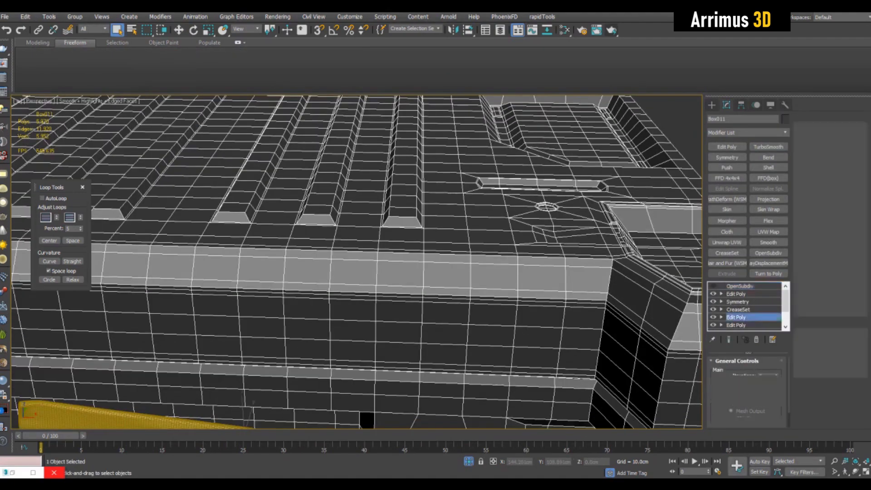
{"action": "middle_click_drag", "start_coordinate": [408, 236], "coordinate": [386, 198], "text": "alt"}
{"action": "key", "text": "1"}
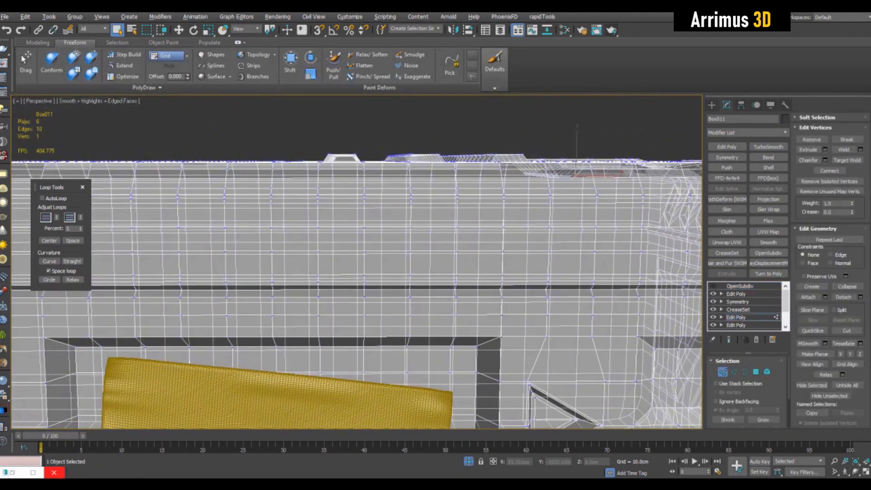
Step: Switch between the maximized front view and the four-viewport layout to examine the front face
{"action": "key", "text": "alt+w"}
{"action": "middle_click", "coordinate": [492, 124]}
{"action": "key", "text": "alt+w"}
{"action": "middle_click_drag", "start_coordinate": [492, 124], "coordinate": [497, 149]}
{"action": "scroll", "coordinate": [454, 168], "scroll_direction": "up", "scroll_amount": 4}
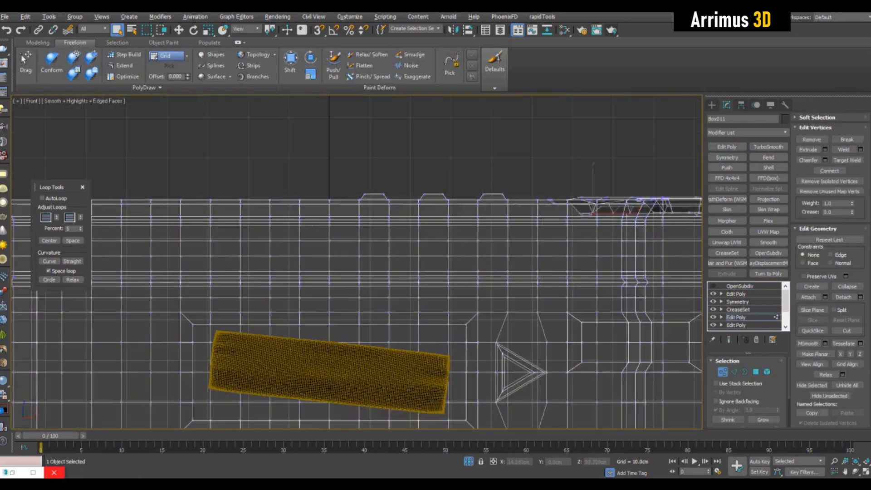
{"action": "left_click_drag", "start_coordinate": [523, 210], "coordinate": [526, 209]}
{"action": "key", "text": "alt+w"}
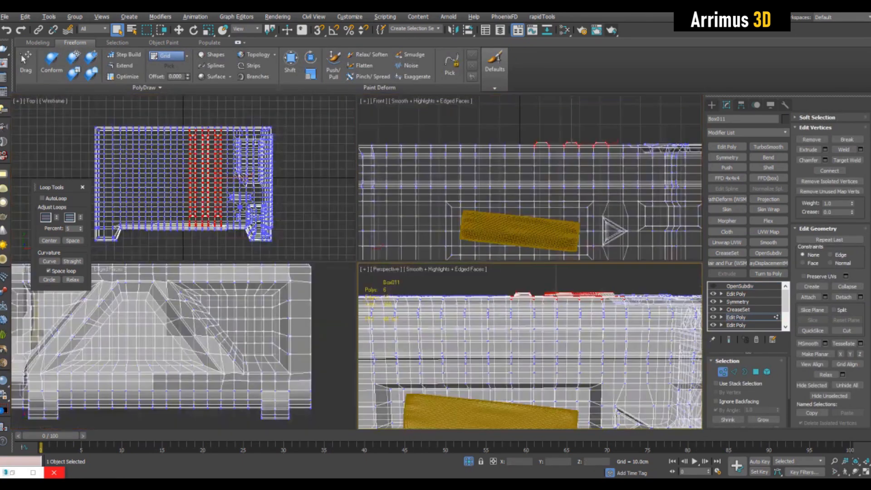
{"action": "middle_click", "coordinate": [522, 295]}
{"action": "key", "text": "alt+w"}
{"action": "scroll", "coordinate": [500, 290], "scroll_direction": "down", "scroll_amount": 5}
Step: Toggle the end-result display and inspect the smoothed model in the perspective view
{"action": "key", "text": "w"}
{"action": "middle_click_drag", "start_coordinate": [499, 272], "coordinate": [497, 307], "text": "alt"}
{"action": "left_click", "coordinate": [729, 340]}
{"action": "scroll", "coordinate": [495, 291], "scroll_direction": "up", "scroll_amount": 3}
{"action": "key", "text": "F4"}
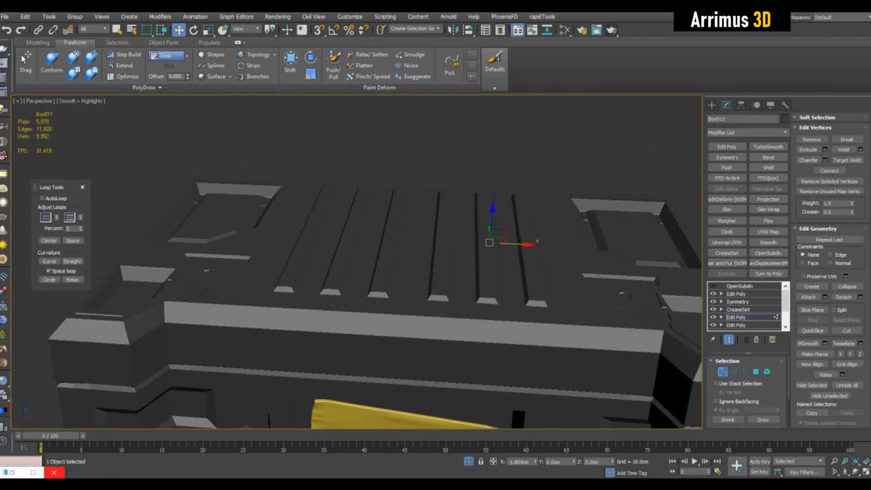
{"action": "key", "text": "F4"}
{"action": "key", "text": "1"}
{"action": "mouse_move", "coordinate": [490, 282]}
{"action": "middle_mouse_down", "text": "alt"}
{"action": "mouse_move", "coordinate": [472, 266]}
{"action": "mouse_move", "coordinate": [495, 295]}
{"action": "middle_mouse_up", "text": "alt"}
{"action": "key", "text": "q"}
{"action": "key", "text": "ctrl+d"}
Step: Select a connected path of edges across the upper front band of the case
{"action": "scroll", "coordinate": [454, 273], "scroll_direction": "down", "scroll_amount": 3}
{"action": "middle_click_drag", "start_coordinate": [454, 273], "coordinate": [477, 261], "text": "alt"}
{"action": "middle_click_drag", "start_coordinate": [409, 282], "coordinate": [418, 258], "text": "alt"}
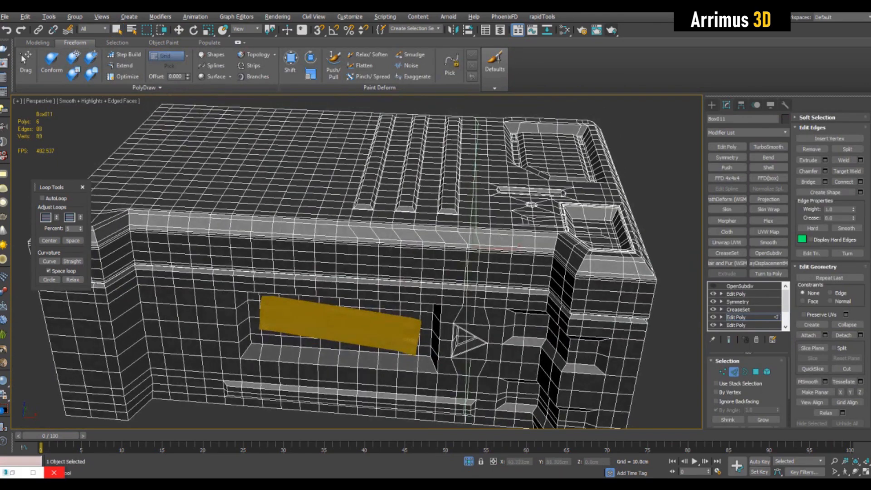
{"action": "scroll", "coordinate": [484, 241], "scroll_direction": "up", "scroll_amount": 3}
{"action": "key", "text": "q"}
{"action": "middle_click_drag", "start_coordinate": [483, 240], "coordinate": [483, 227], "text": "alt"}
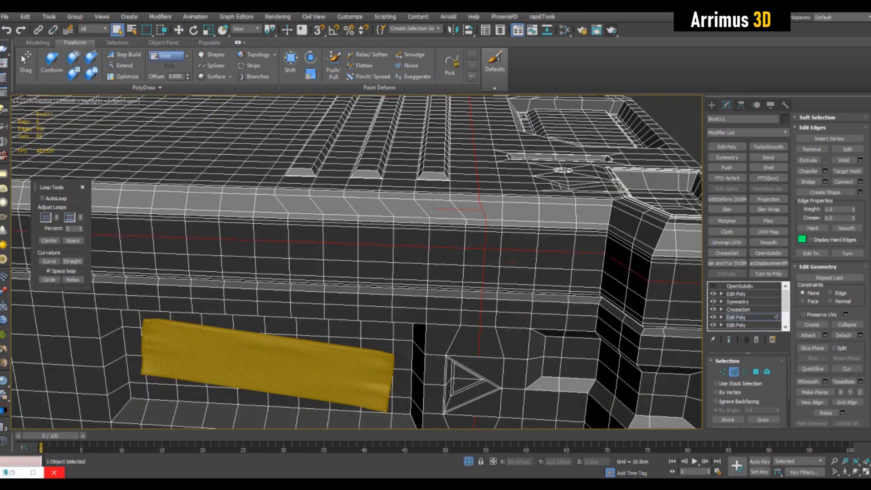
{"action": "middle_click_drag", "start_coordinate": [512, 263], "coordinate": [413, 236], "text": "alt"}
{"action": "scroll", "coordinate": [436, 282], "scroll_direction": "down", "scroll_amount": 4}
{"action": "middle_click_drag", "start_coordinate": [435, 281], "coordinate": [547, 277], "text": "alt"}
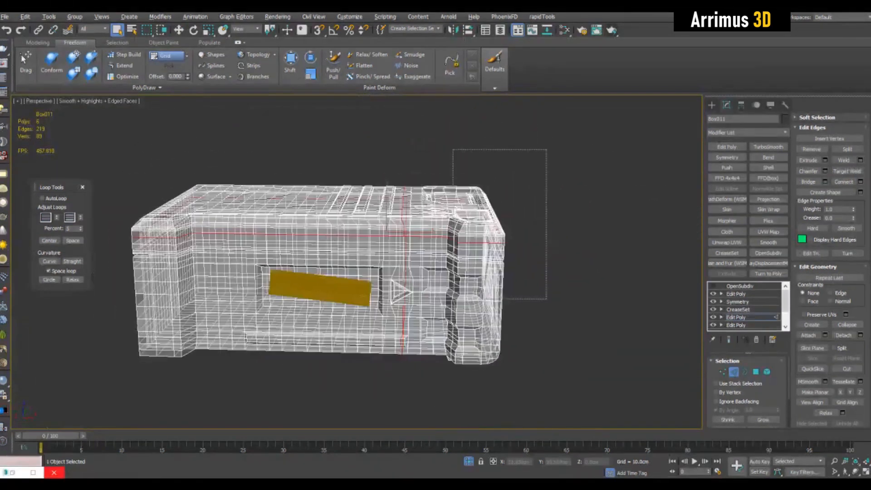
{"action": "left_click_drag", "start_coordinate": [546, 299], "coordinate": [453, 149], "text": "alt"}
{"action": "scroll", "coordinate": [453, 149], "scroll_direction": "up", "scroll_amount": 4}
{"action": "middle_click_drag", "start_coordinate": [453, 150], "coordinate": [458, 113], "text": "alt"}
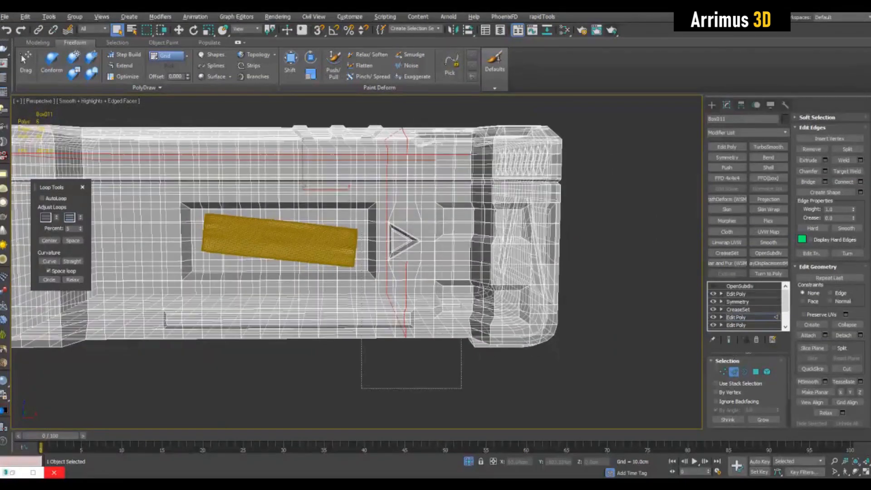
{"action": "left_click_drag", "start_coordinate": [462, 305], "coordinate": [465, 204], "text": "alt"}
{"action": "scroll", "coordinate": [454, 218], "scroll_direction": "up", "scroll_amount": 3}
{"action": "middle_click_drag", "start_coordinate": [454, 218], "coordinate": [435, 268], "text": "alt"}
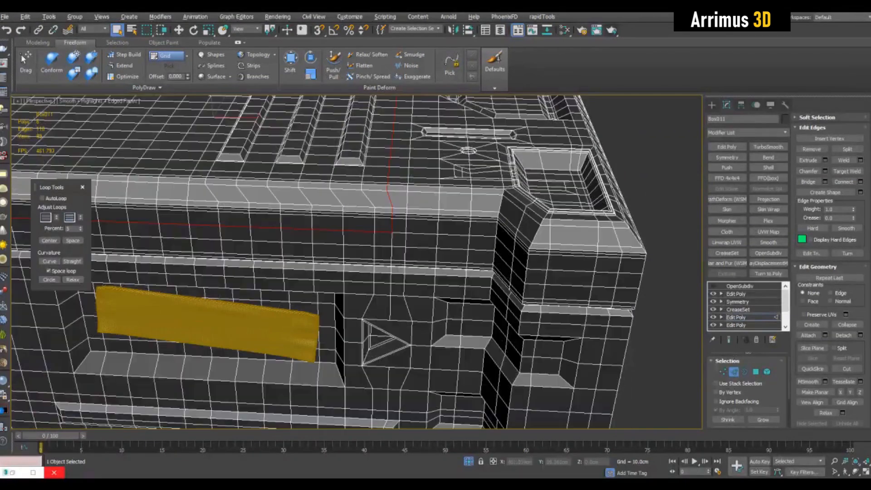
{"action": "scroll", "coordinate": [390, 231], "scroll_direction": "down", "scroll_amount": 4}
{"action": "middle_click_drag", "start_coordinate": [500, 231], "coordinate": [290, 218], "text": "alt"}
{"action": "scroll", "coordinate": [395, 227], "scroll_direction": "up", "scroll_amount": 3}
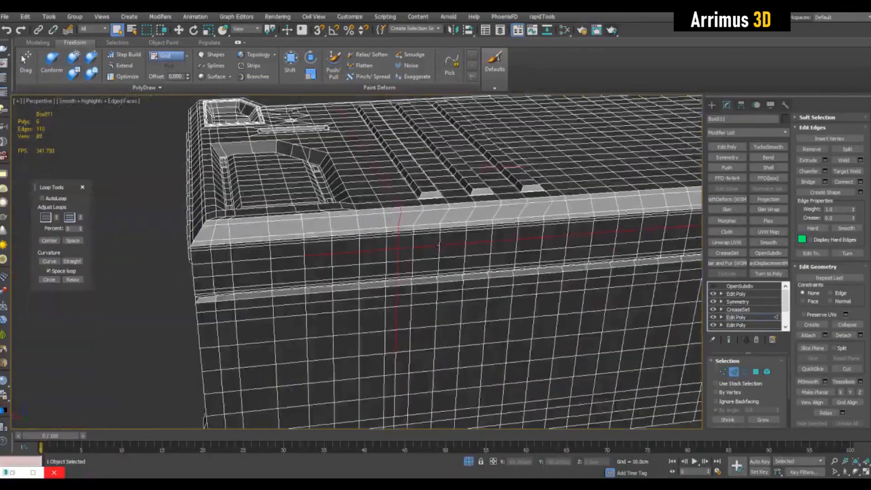
Step: Refine the edge selection in see-through mode so it forms a stepped seam around the front
{"action": "key", "text": "alt+x"}
{"action": "middle_click_drag", "start_coordinate": [395, 227], "coordinate": [395, 258], "text": "alt"}
{"action": "middle_click_drag", "start_coordinate": [291, 254], "coordinate": [268, 267], "text": "alt"}
{"action": "left_click_drag", "start_coordinate": [269, 266], "coordinate": [351, 317], "text": "alt"}
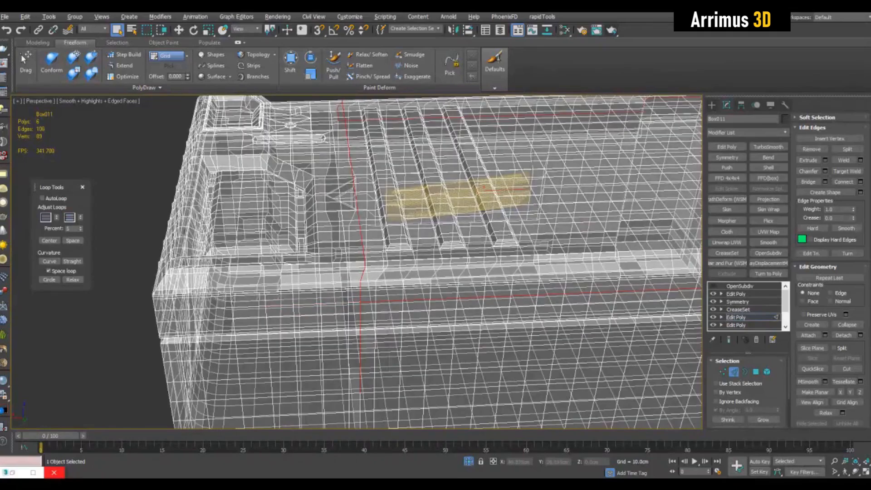
{"action": "left_click_drag", "start_coordinate": [327, 404], "coordinate": [390, 314], "text": "alt"}
{"action": "key", "text": "alt+x"}
{"action": "middle_click_drag", "start_coordinate": [345, 281], "coordinate": [545, 241], "text": "alt"}
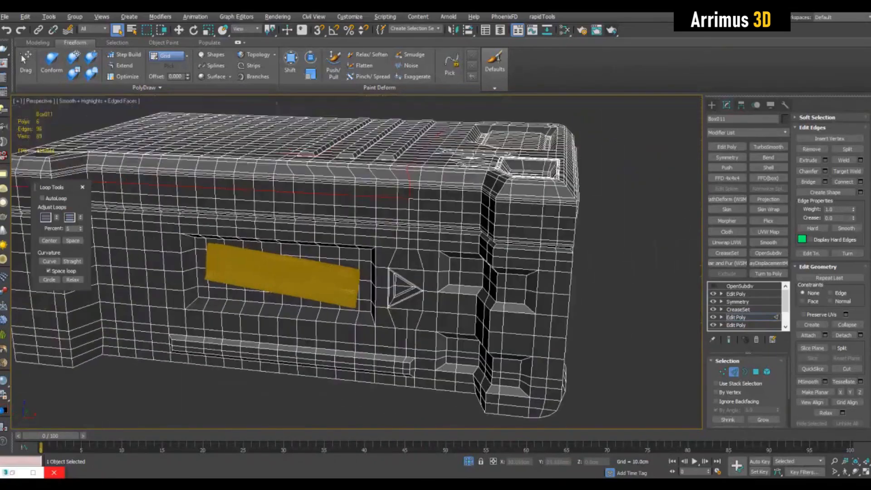
{"action": "scroll", "coordinate": [499, 236], "scroll_direction": "up", "scroll_amount": 8}
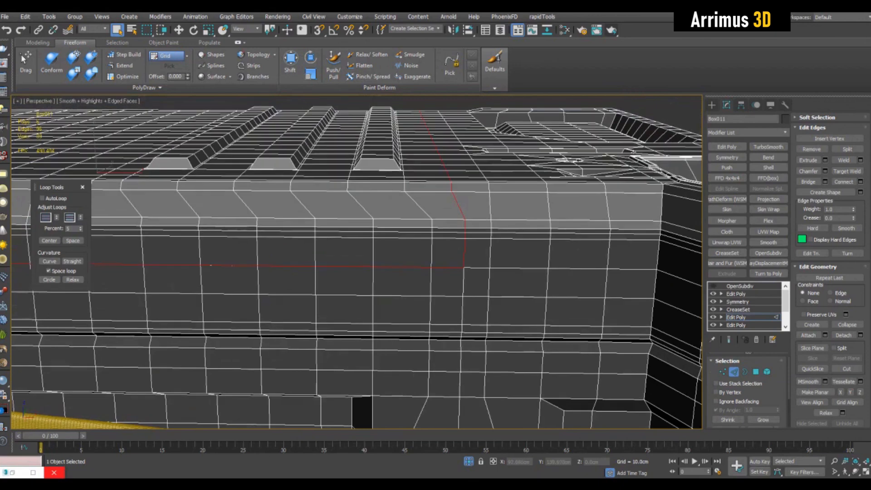
{"action": "mouse_move", "coordinate": [464, 263]}
{"action": "middle_mouse_down"}
{"action": "mouse_move", "coordinate": [430, 269]}
{"action": "mouse_move", "coordinate": [447, 261]}
{"action": "middle_mouse_up"}
{"action": "scroll", "coordinate": [458, 227], "scroll_direction": "up", "scroll_amount": 4}
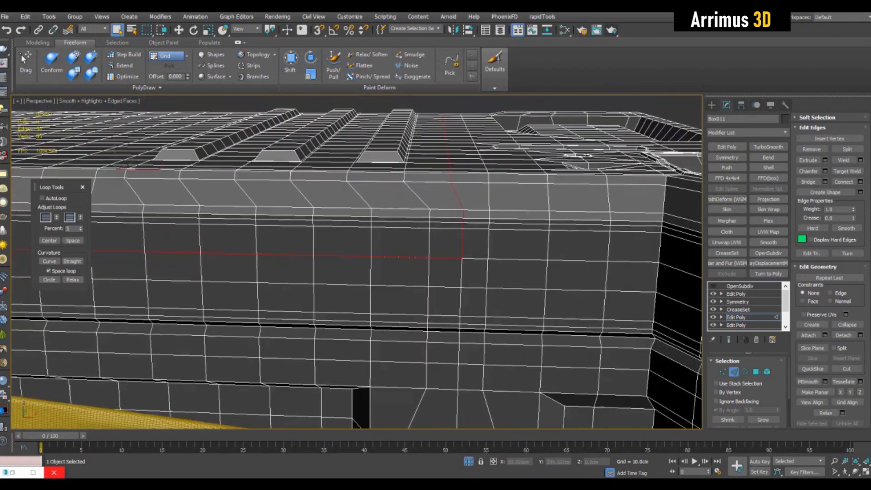
Step: Extrude the selected edges with an extrusion height of -0.3 cm and a small base width
{"action": "left_click", "coordinate": [826, 160]}
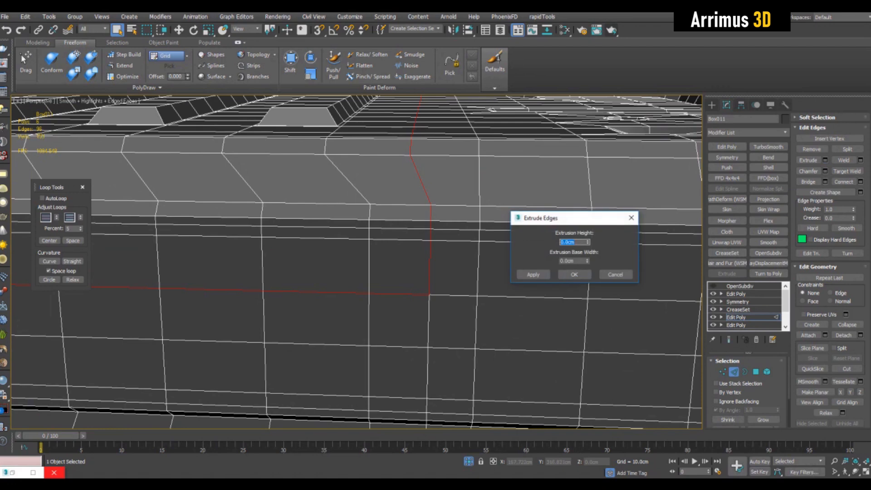
{"action": "left_click_drag", "start_coordinate": [587, 261], "coordinate": [588, 251]}
{"action": "type", "text": "-0.3"}
{"action": "key", "text": "Return"}
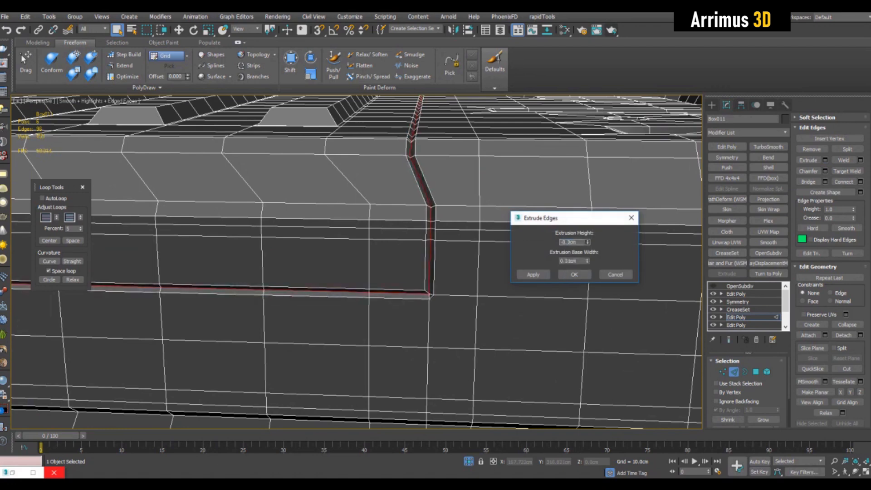
{"action": "left_click", "coordinate": [575, 275]}
Step: Move the vertex at the seam's upper corner slightly down to clean up the extrusion
{"action": "scroll", "coordinate": [421, 380], "scroll_direction": "up", "scroll_amount": 4}
{"action": "key", "text": "1"}
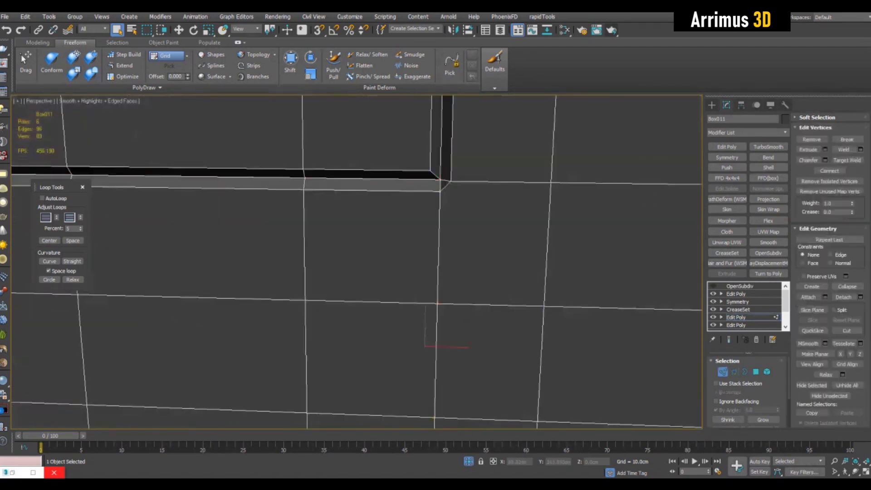
{"action": "left_click", "coordinate": [451, 181]}
{"action": "right_click", "coordinate": [451, 181]}
{"action": "left_click", "coordinate": [451, 181]}
{"action": "key", "text": "w"}
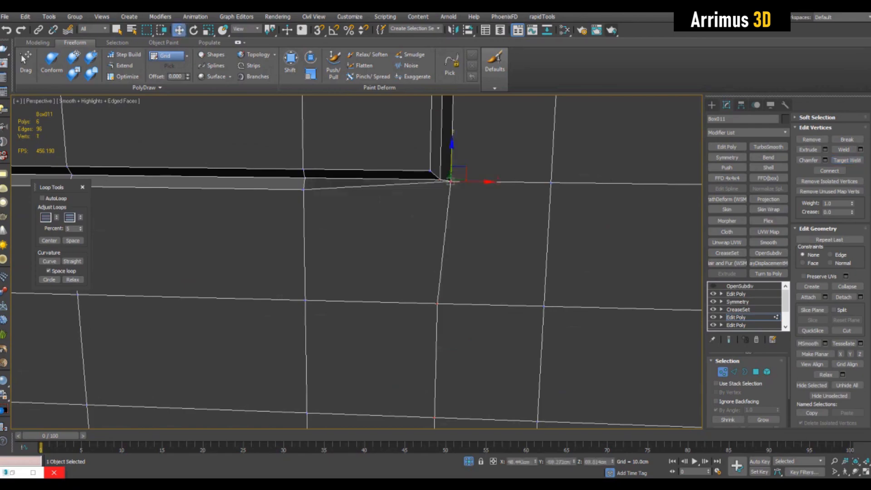
{"action": "left_click_drag", "start_coordinate": [452, 156], "coordinate": [451, 166]}
Step: Move the vertex at the seam's lower corner and snap it into place at the end of the extruded seam
{"action": "key", "text": "q"}
{"action": "scroll", "coordinate": [451, 190], "scroll_direction": "down", "scroll_amount": 6}
{"action": "middle_click_drag", "start_coordinate": [427, 227], "coordinate": [476, 245], "text": "alt"}
{"action": "scroll", "coordinate": [399, 209], "scroll_direction": "up", "scroll_amount": 4}
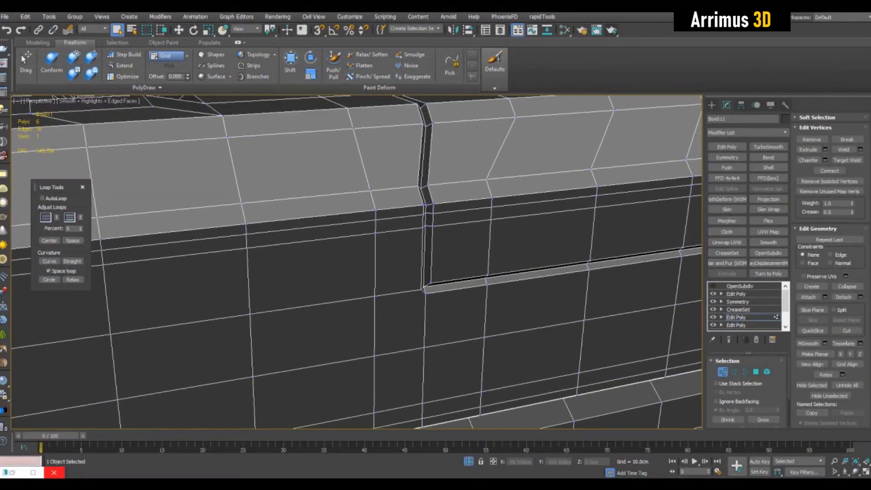
{"action": "key", "text": "w"}
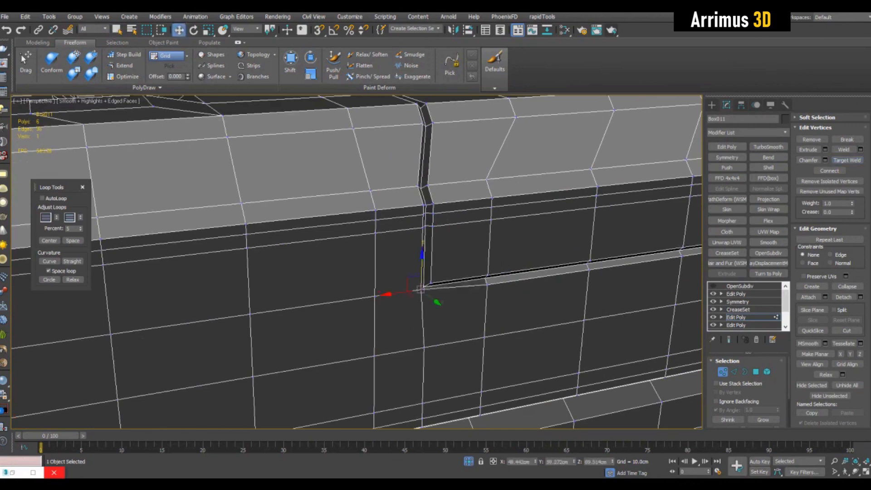
{"action": "middle_click_drag", "start_coordinate": [422, 255], "coordinate": [477, 390], "text": "alt"}
{"action": "left_click_drag", "start_coordinate": [323, 216], "coordinate": [323, 200]}
{"action": "key", "text": "s"}
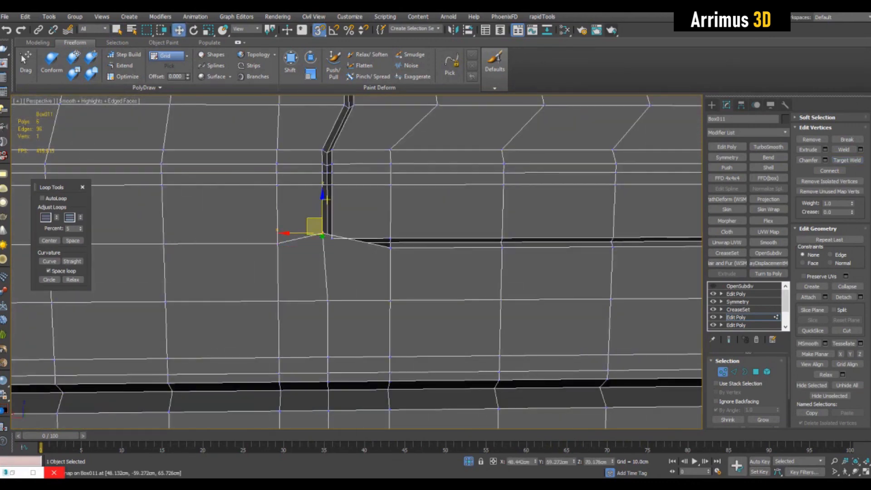
{"action": "left_click_drag", "start_coordinate": [323, 234], "coordinate": [324, 241]}
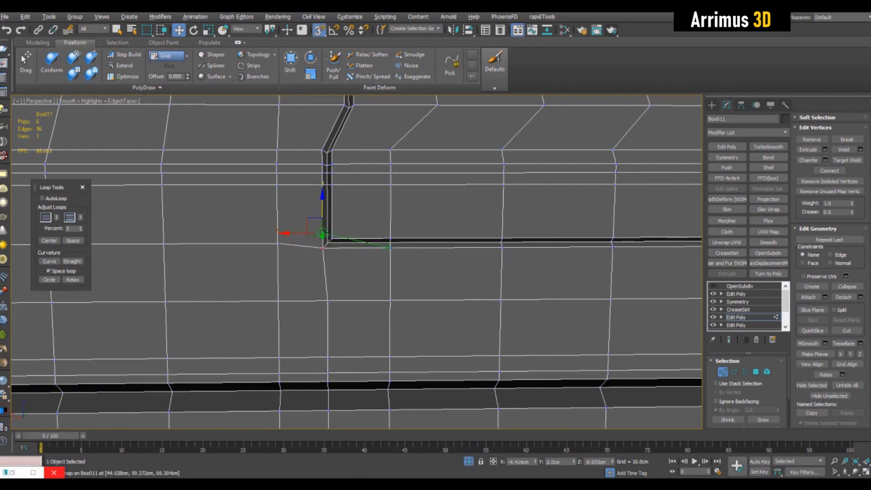
{"action": "key", "text": "s"}
Step: Inspect the finished seam on the case in shaded view without the wireframe overlay
{"action": "scroll", "coordinate": [487, 222], "scroll_direction": "down", "scroll_amount": 5}
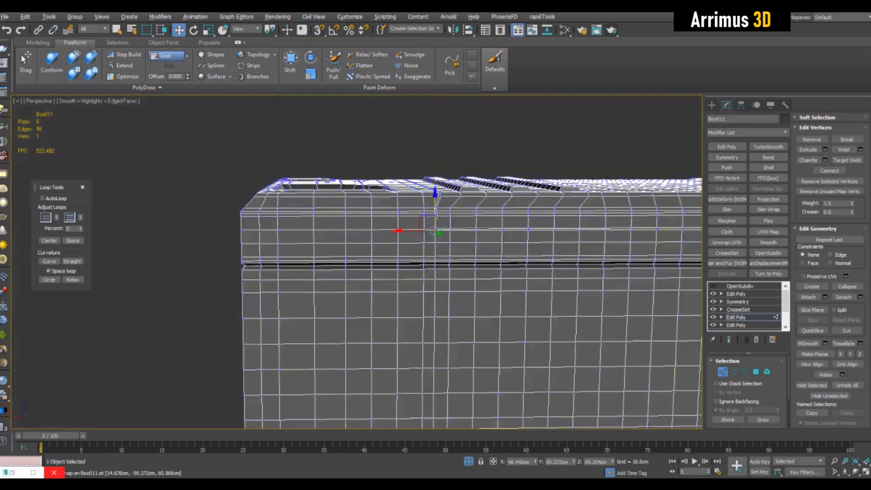
{"action": "key", "text": "q"}
{"action": "middle_click_drag", "start_coordinate": [487, 222], "coordinate": [454, 249], "text": "alt"}
{"action": "scroll", "coordinate": [541, 263], "scroll_direction": "down", "scroll_amount": 2}
{"action": "key", "text": "1"}
{"action": "key", "text": "F4"}
{"action": "scroll", "coordinate": [467, 227], "scroll_direction": "up", "scroll_amount": 5}
{"action": "scroll", "coordinate": [474, 214], "scroll_direction": "up", "scroll_amount": 5}
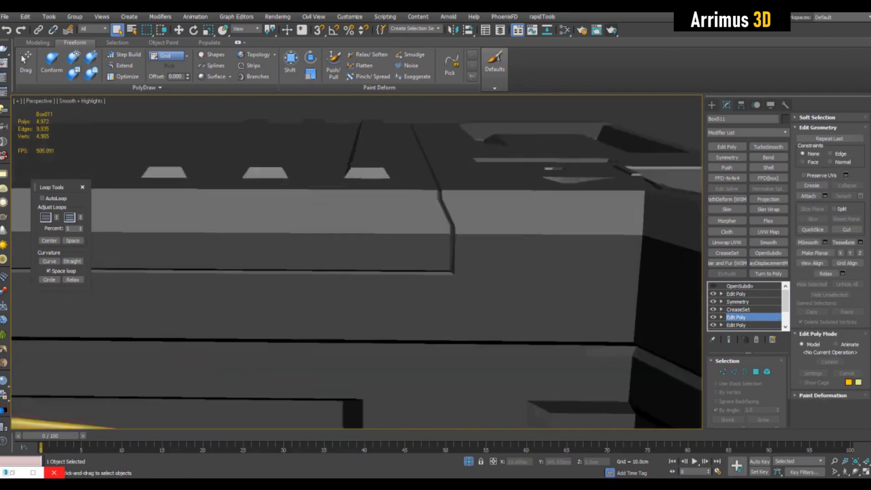
{"action": "scroll", "coordinate": [474, 213], "scroll_direction": "down", "scroll_amount": 3}
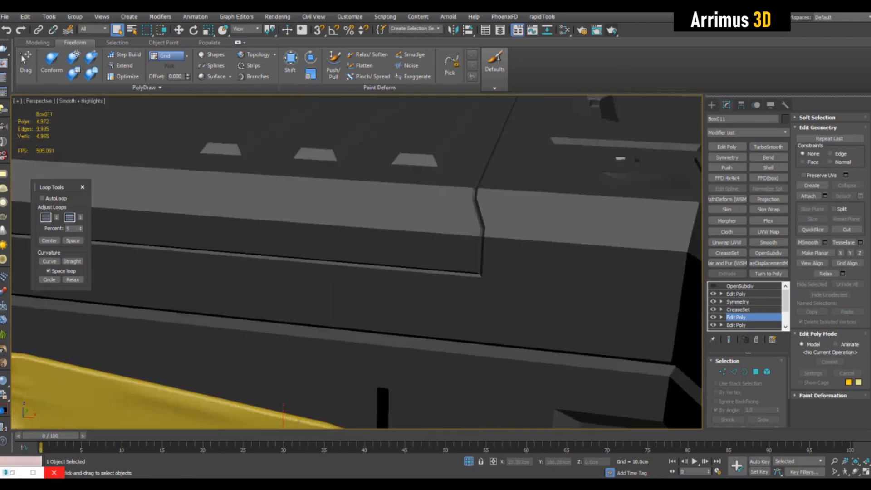
{"action": "key", "text": "F4"}
{"action": "middle_click_drag", "start_coordinate": [475, 213], "coordinate": [480, 210]}
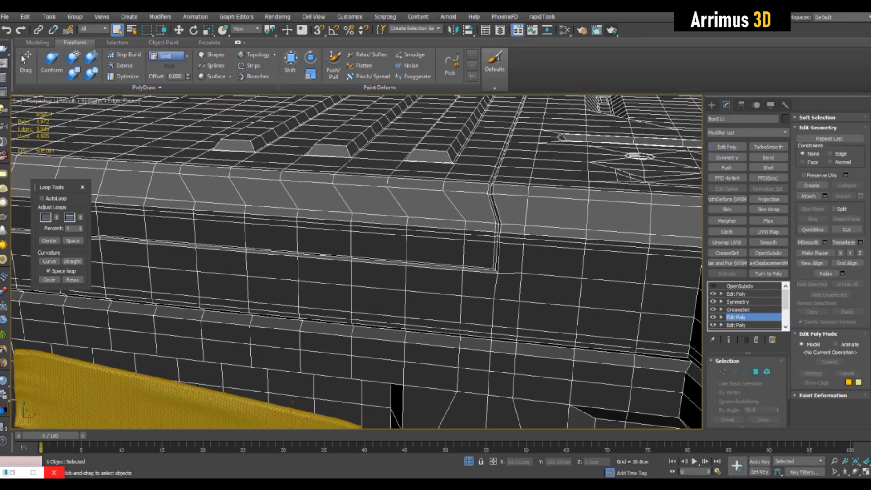
{"action": "key", "text": "1"}
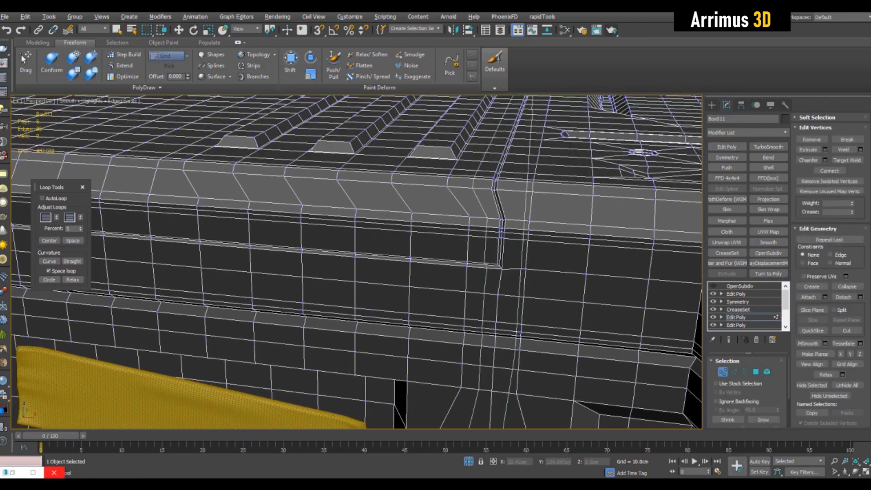
Step: Select a polygon row on the upper front band above the seam and grow it into a wider strip
{"action": "key", "text": "2"}
{"action": "key", "text": "w"}
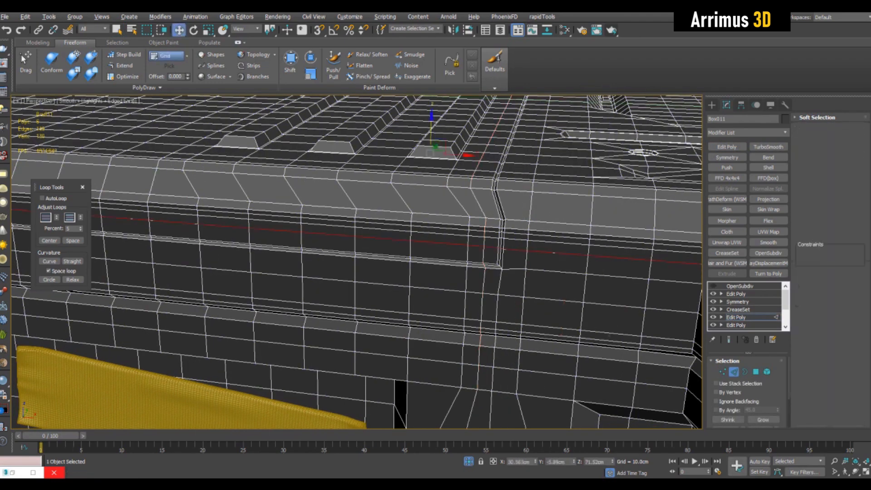
{"action": "key", "text": "4"}
{"action": "key", "text": "q"}
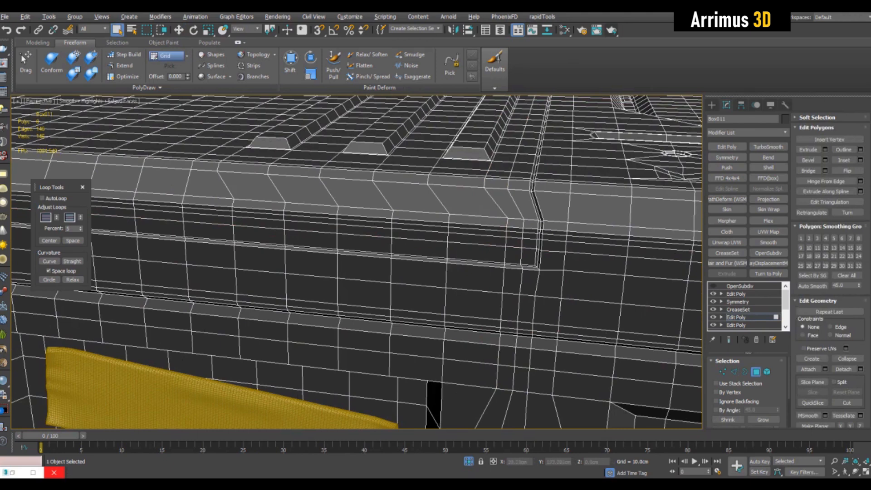
{"action": "left_click", "coordinate": [478, 226]}
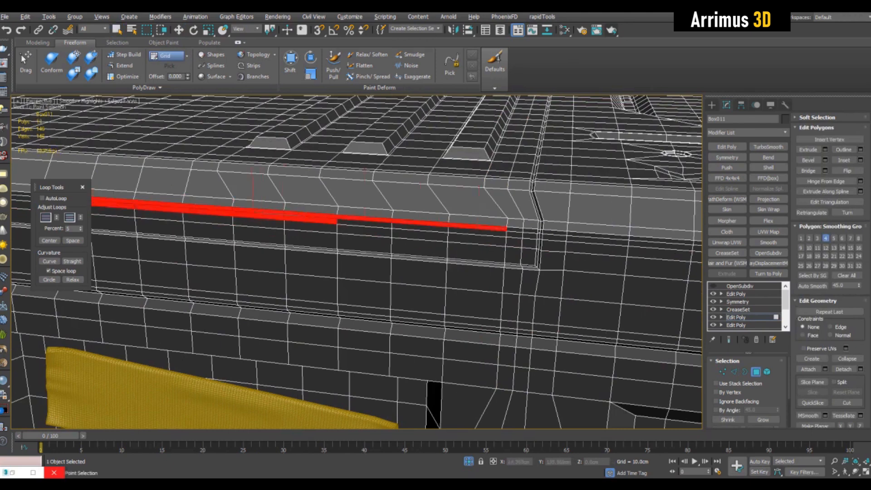
{"action": "left_click", "coordinate": [482, 232]}
{"action": "left_click", "coordinate": [764, 420]}
{"action": "left_click", "coordinate": [763, 420]}
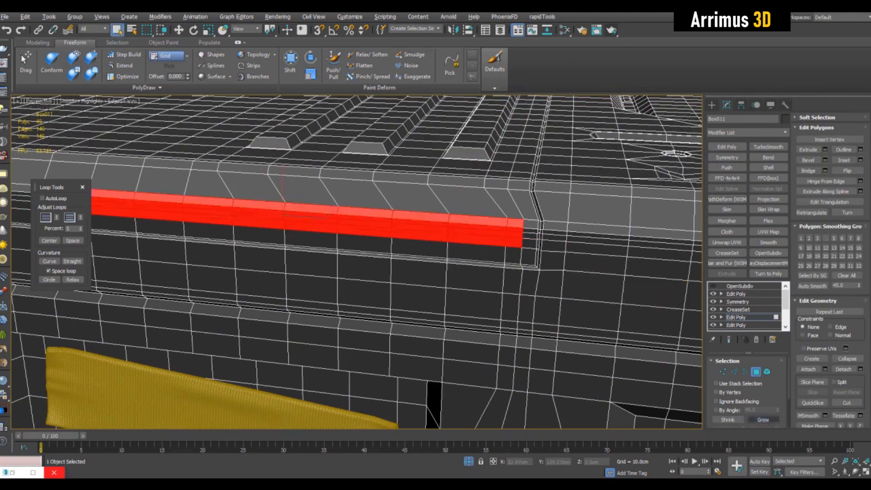
Step: Refine the polygon selection so the strip ends cleanly at the seam's step
{"action": "middle_click_drag", "start_coordinate": [408, 254], "coordinate": [351, 246], "text": "alt"}
{"action": "key", "text": "1"}
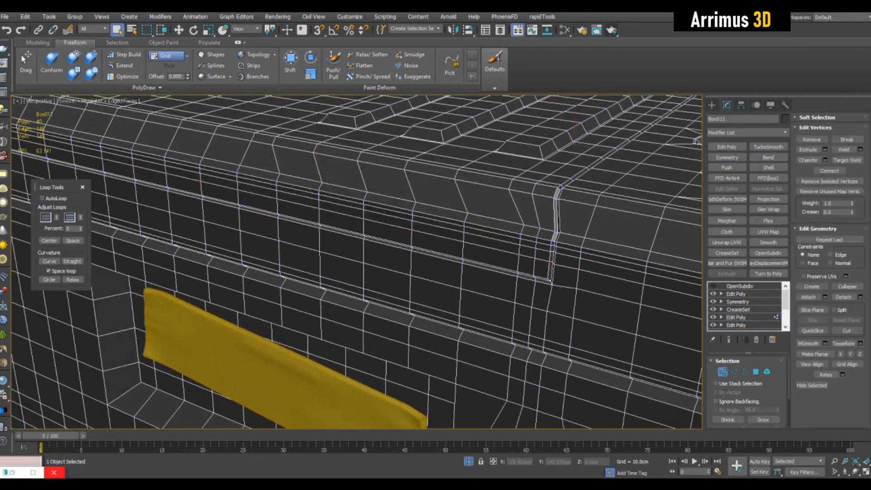
{"action": "key", "text": "4"}
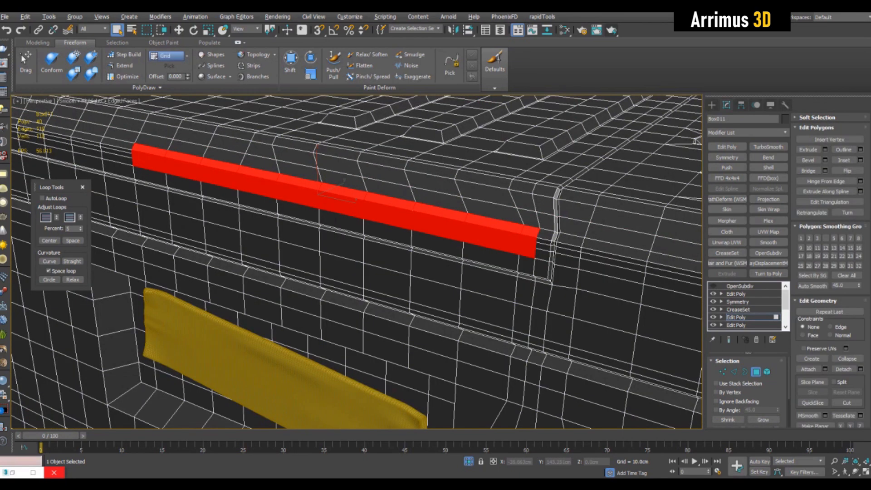
{"action": "left_click", "coordinate": [528, 218], "text": "ctrl"}
{"action": "left_click", "coordinate": [493, 211], "text": "ctrl"}
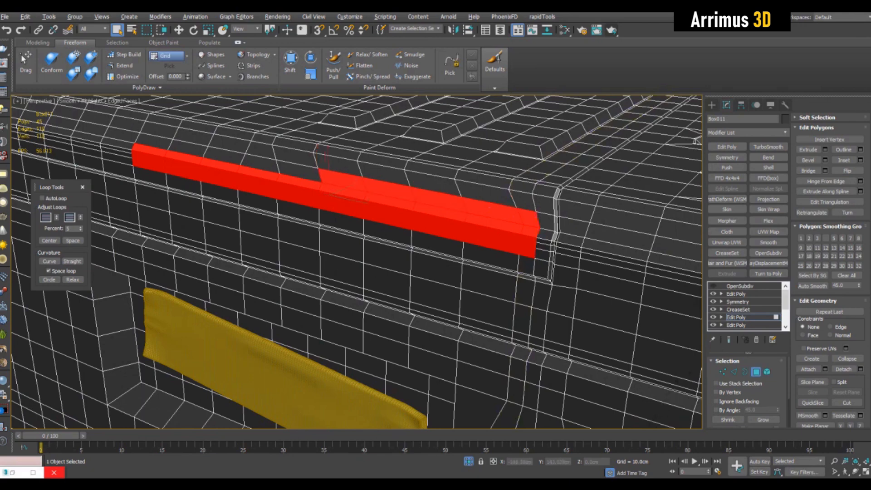
{"action": "middle_click_drag", "start_coordinate": [540, 254], "coordinate": [559, 261], "text": "alt"}
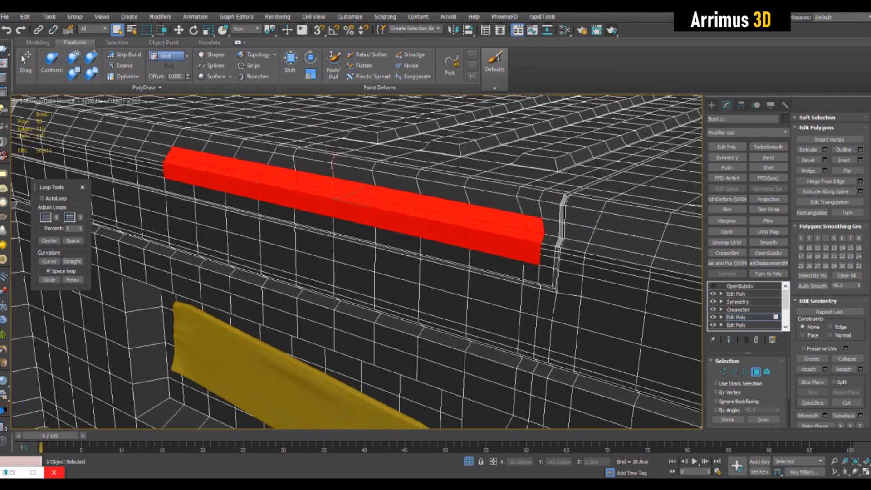
Step: Move the selected polygon strip slightly downward along the front band
{"action": "scroll", "coordinate": [558, 261], "scroll_direction": "up", "scroll_amount": 2}
{"action": "key", "text": "ctrl+shift+b"}
{"action": "left_click_drag", "start_coordinate": [490, 225], "coordinate": [491, 231]}
{"action": "key", "text": "q"}
{"action": "scroll", "coordinate": [490, 229], "scroll_direction": "up", "scroll_amount": 2}
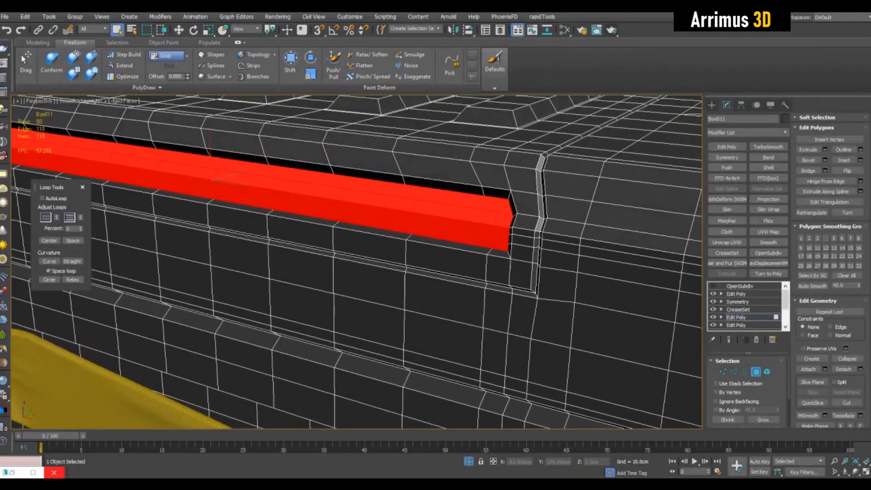
{"action": "middle_click_drag", "start_coordinate": [490, 230], "coordinate": [493, 232], "text": "alt"}
{"action": "scroll", "coordinate": [493, 232], "scroll_direction": "up", "scroll_amount": 2}
{"action": "scroll", "coordinate": [831, 270], "scroll_direction": "down", "scroll_amount": 2}
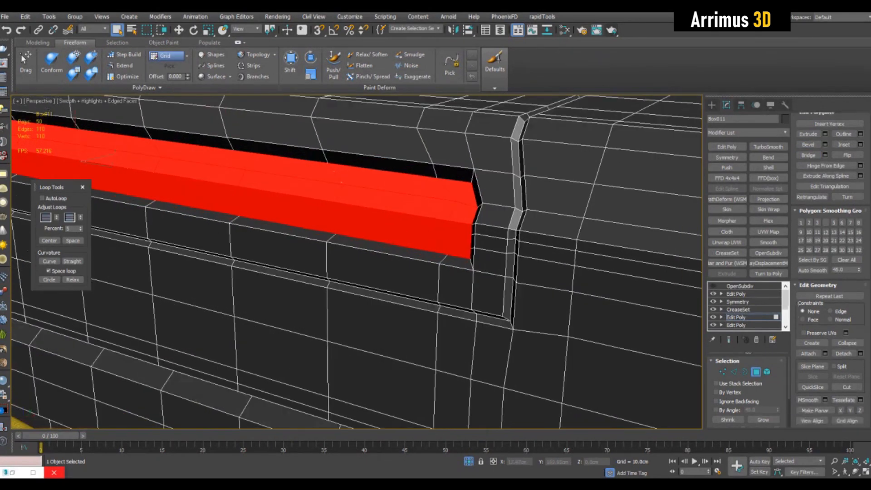
{"action": "left_click", "coordinate": [816, 404]}
{"action": "mouse_move", "coordinate": [495, 236]}
{"action": "middle_mouse_down", "text": "alt"}
{"action": "mouse_move", "coordinate": [334, 226]}
{"action": "mouse_move", "coordinate": [297, 216]}
{"action": "mouse_move", "coordinate": [381, 245]}
{"action": "mouse_move", "coordinate": [435, 218]}
{"action": "mouse_move", "coordinate": [411, 245]}
{"action": "middle_mouse_up", "text": "alt"}
{"action": "key", "text": "ctrl+z"}
{"action": "left_click", "coordinate": [816, 404]}
{"action": "key", "text": "ctrl+z"}
Step: Select three polygons around the notch's inner corner and open the Bevel settings without applying them
{"action": "scroll", "coordinate": [422, 241], "scroll_direction": "down", "scroll_amount": 3}
{"action": "key", "text": "4"}
{"action": "key", "text": "F4"}
{"action": "key", "text": "1"}
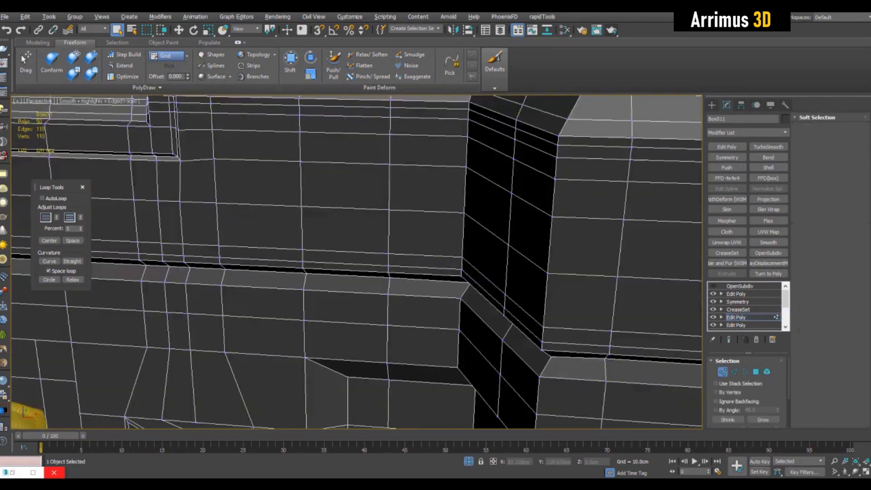
{"action": "key", "text": "4"}
{"action": "left_click", "coordinate": [530, 232]}
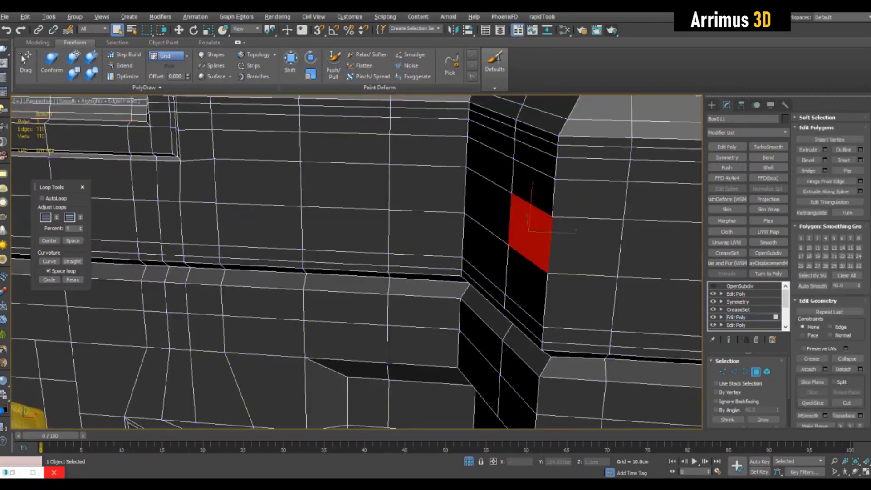
{"action": "left_click", "coordinate": [490, 208], "text": "ctrl"}
{"action": "left_click", "coordinate": [440, 200], "text": "ctrl"}
{"action": "mouse_move", "coordinate": [454, 200]}
{"action": "middle_mouse_down", "text": "alt"}
{"action": "mouse_move", "coordinate": [470, 211]}
{"action": "mouse_move", "coordinate": [454, 211]}
{"action": "middle_mouse_up", "text": "alt"}
{"action": "left_click", "coordinate": [826, 160]}
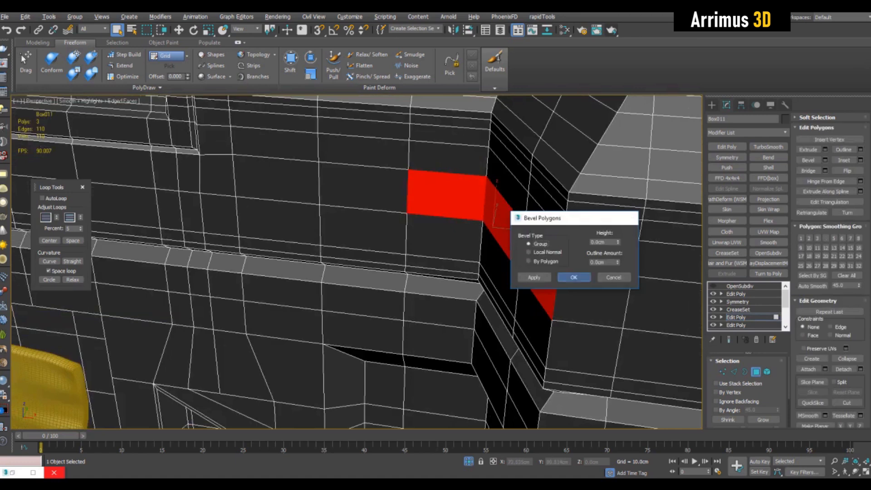
{"action": "left_click", "coordinate": [614, 277]}
Step: Convert the polygon selection to edges and straighten them with Loop Tools
{"action": "left_click", "coordinate": [734, 372], "text": "shift"}
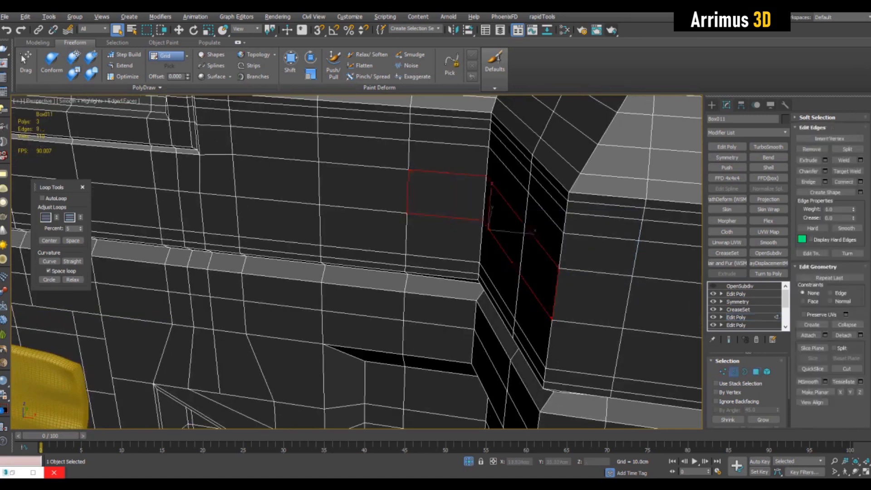
{"action": "middle_click_drag", "start_coordinate": [499, 254], "coordinate": [520, 232], "text": "alt"}
{"action": "left_click", "coordinate": [573, 245], "text": "alt"}
{"action": "middle_click_drag", "start_coordinate": [574, 245], "coordinate": [583, 233], "text": "alt"}
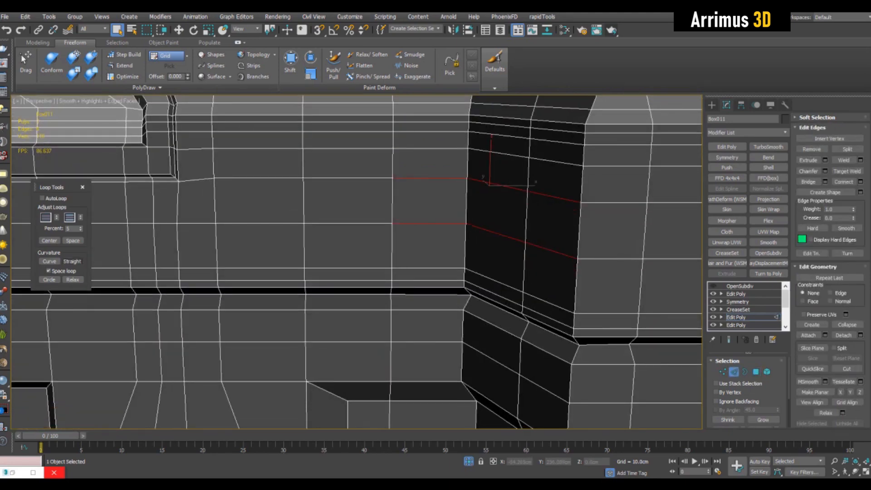
{"action": "left_click", "coordinate": [72, 261]}
Step: Cut a new edge across the front face beside the notch's inner corner in see-through mode
{"action": "middle_click_drag", "start_coordinate": [364, 254], "coordinate": [440, 197], "text": "alt"}
{"action": "double_click", "coordinate": [463, 108]}
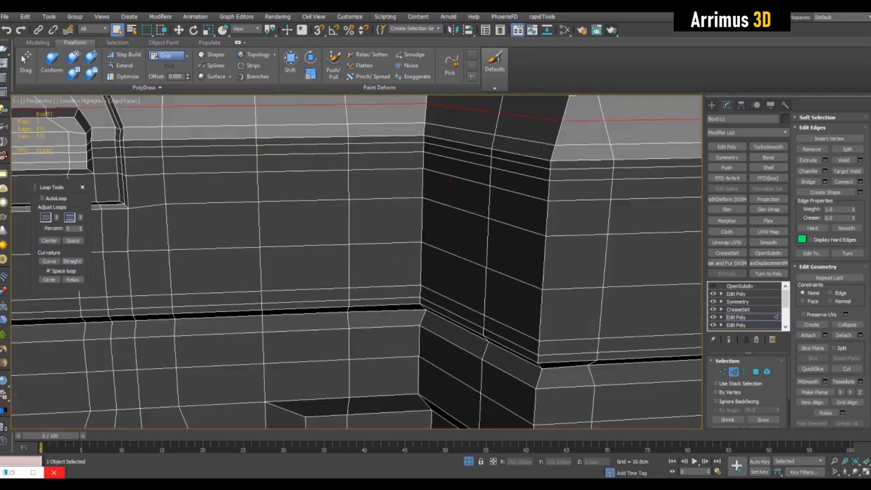
{"action": "key", "text": "alt+x"}
{"action": "key", "text": "ctrl+1"}
{"action": "key", "text": "q"}
{"action": "key", "text": "alt+x"}
{"action": "key", "text": "alt+c"}
{"action": "middle_click_drag", "start_coordinate": [436, 227], "coordinate": [436, 222], "text": "alt"}
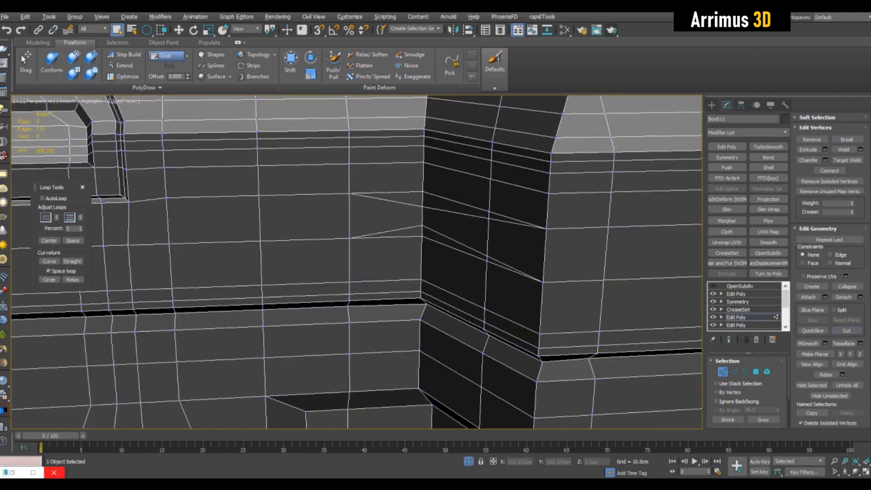
Step: Select the edge loop beside the notch and straighten it with Loop Tools
{"action": "key", "text": "2"}
{"action": "scroll", "coordinate": [357, 262], "scroll_direction": "down", "scroll_amount": 5}
{"action": "double_click", "coordinate": [469, 207]}
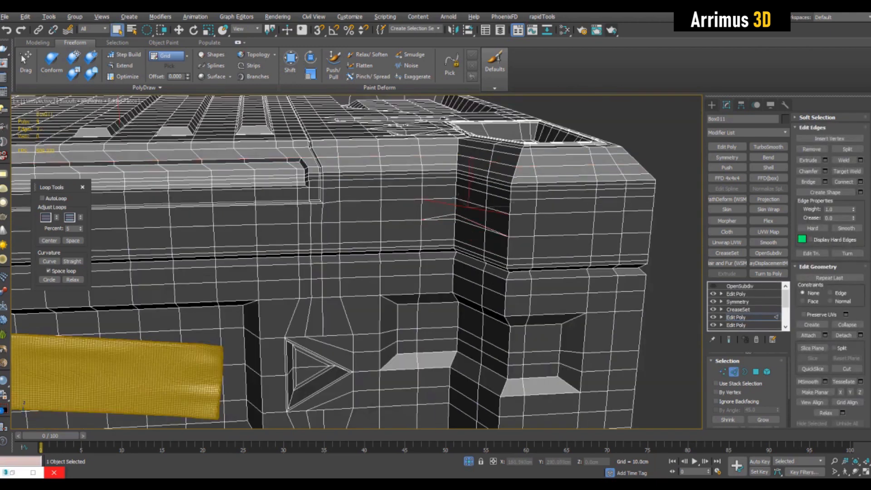
{"action": "left_click", "coordinate": [72, 262]}
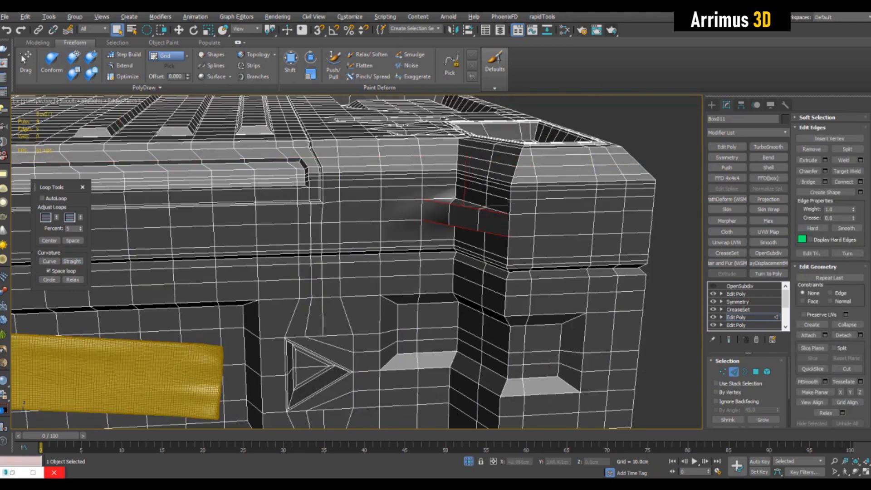
Step: Move the edge at the notch's inner corner to line it up with the sloping wall
{"action": "scroll", "coordinate": [463, 231], "scroll_direction": "up", "scroll_amount": 5}
{"action": "middle_click_drag", "start_coordinate": [463, 231], "coordinate": [440, 255], "text": "alt"}
{"action": "middle_click_drag", "start_coordinate": [481, 245], "coordinate": [436, 286], "text": "alt"}
{"action": "scroll", "coordinate": [480, 252], "scroll_direction": "down", "scroll_amount": 5}
{"action": "scroll", "coordinate": [481, 259], "scroll_direction": "up", "scroll_amount": 5}
{"action": "left_click", "coordinate": [441, 255]}
{"action": "key", "text": "w"}
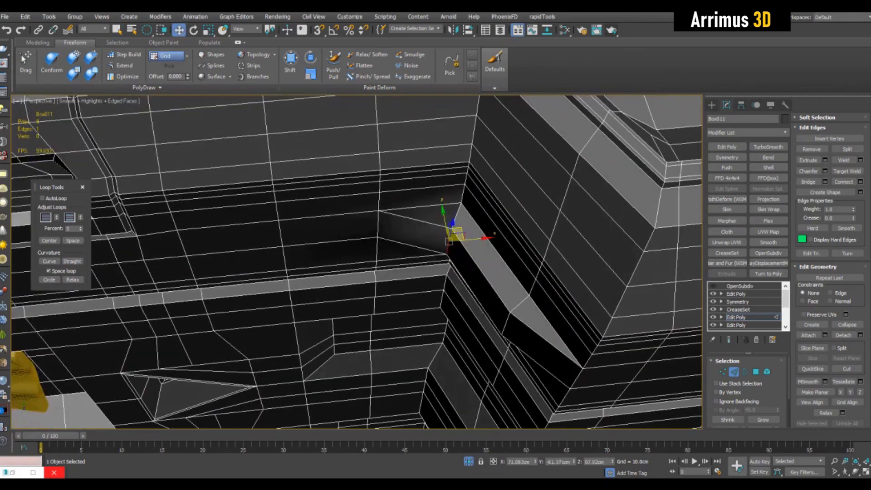
{"action": "left_click_drag", "start_coordinate": [513, 317], "coordinate": [517, 312]}
{"action": "middle_click_drag", "start_coordinate": [516, 312], "coordinate": [488, 318], "text": "alt"}
{"action": "scroll", "coordinate": [492, 345], "scroll_direction": "down", "scroll_amount": 4}
{"action": "scroll", "coordinate": [481, 344], "scroll_direction": "up", "scroll_amount": 6}
Step: Scale down the polygon beside the notch's inner wall vertically, then deselect everything
{"action": "key", "text": "4"}
{"action": "left_click", "coordinate": [436, 220]}
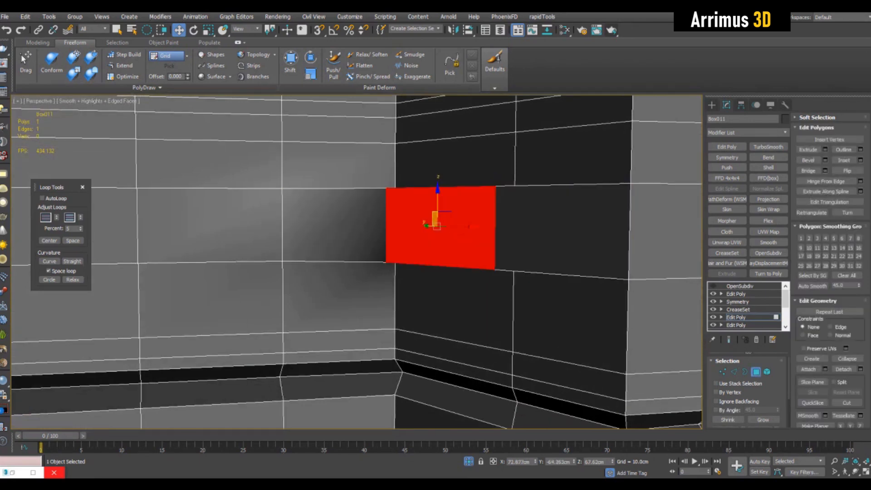
{"action": "key", "text": "r"}
{"action": "left_click_drag", "start_coordinate": [438, 193], "coordinate": [438, 216]}
{"action": "scroll", "coordinate": [438, 216], "scroll_direction": "down", "scroll_amount": 5}
{"action": "key", "text": "4"}
{"action": "key", "text": "q"}
{"action": "middle_click_drag", "start_coordinate": [438, 216], "coordinate": [373, 214], "text": "alt"}
{"action": "key", "text": "ctrl+d"}
{"action": "scroll", "coordinate": [372, 212], "scroll_direction": "down", "scroll_amount": 4}
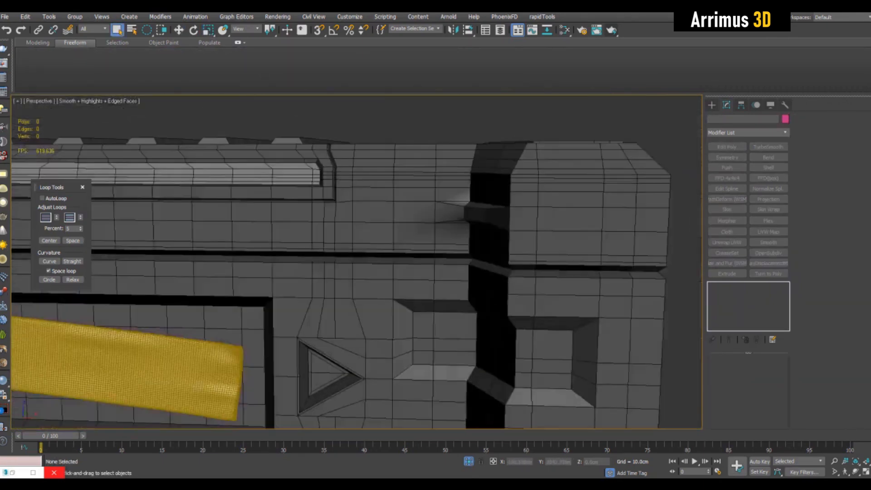
Step: Open the CreaseSet modifier and inspect the creased edges around the notches and panels
{"action": "scroll", "coordinate": [408, 216], "scroll_direction": "up", "scroll_amount": 6}
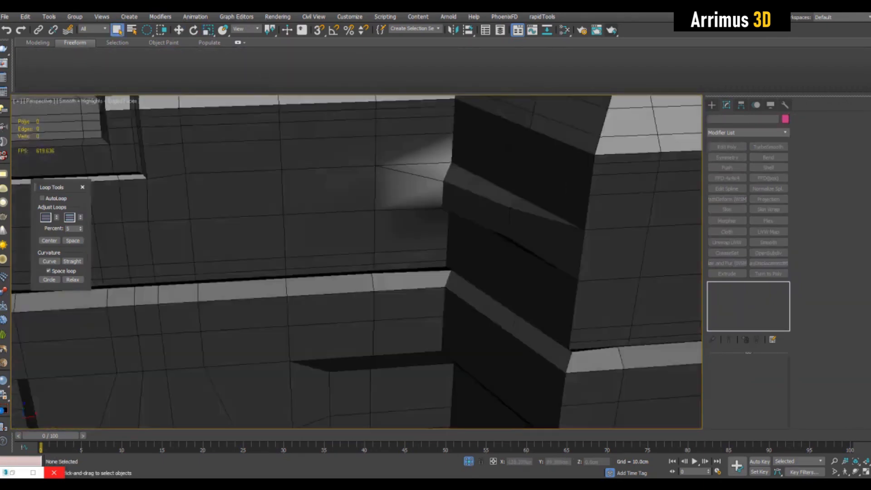
{"action": "mouse_move", "coordinate": [436, 191]}
{"action": "middle_mouse_down", "text": "alt"}
{"action": "mouse_move", "coordinate": [456, 211]}
{"action": "mouse_move", "coordinate": [420, 195]}
{"action": "middle_mouse_up", "text": "alt"}
{"action": "scroll", "coordinate": [431, 190], "scroll_direction": "down", "scroll_amount": 4}
{"action": "left_click", "coordinate": [422, 204]}
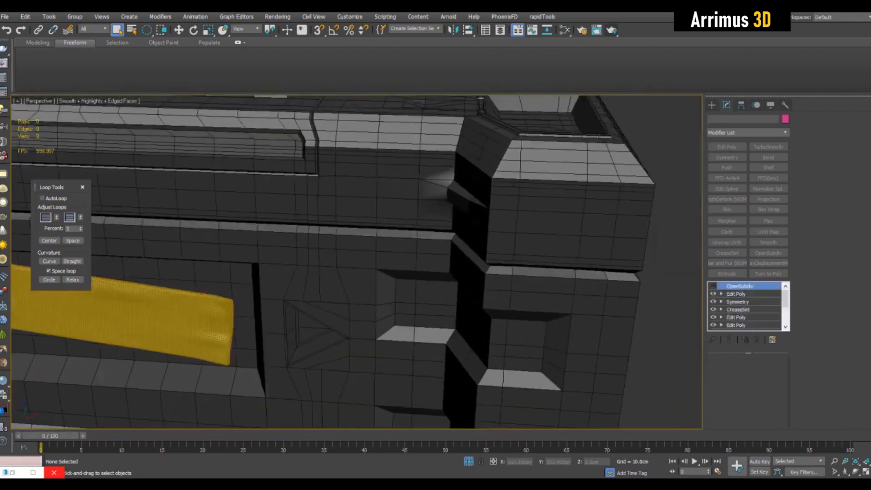
{"action": "left_click", "coordinate": [738, 310]}
{"action": "middle_click_drag", "start_coordinate": [544, 272], "coordinate": [544, 211]}
{"action": "key", "text": "2"}
{"action": "scroll", "coordinate": [545, 236], "scroll_direction": "down", "scroll_amount": 3}
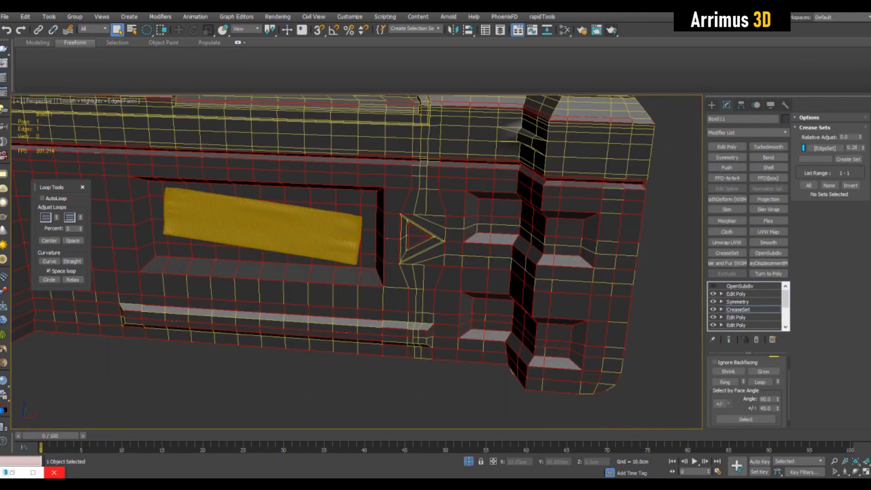
{"action": "left_click", "coordinate": [414, 237]}
{"action": "left_click", "coordinate": [492, 218]}
{"action": "middle_click_drag", "start_coordinate": [492, 218], "coordinate": [520, 210], "text": "alt"}
{"action": "scroll", "coordinate": [527, 227], "scroll_direction": "up", "scroll_amount": 5}
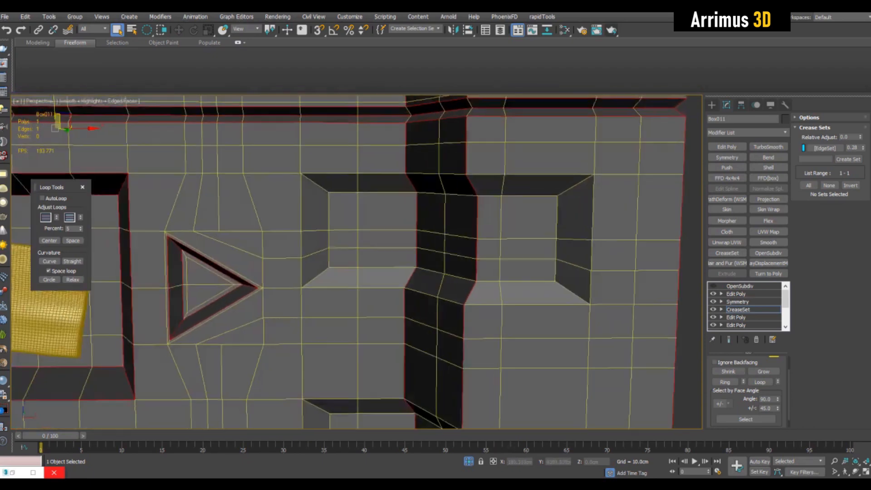
{"action": "scroll", "coordinate": [517, 200], "scroll_direction": "up", "scroll_amount": 3}
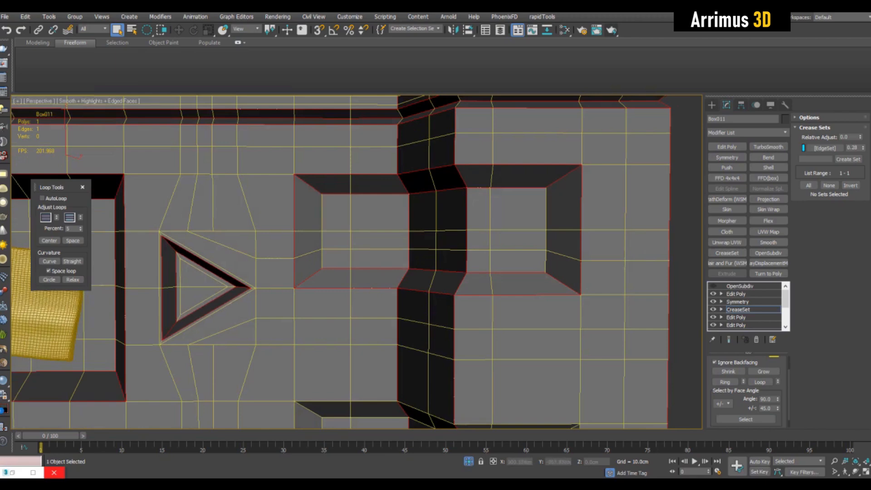
Step: Update the crease edge set from the current edge selection around the notches
{"action": "middle_click_drag", "start_coordinate": [356, 262], "coordinate": [358, 265]}
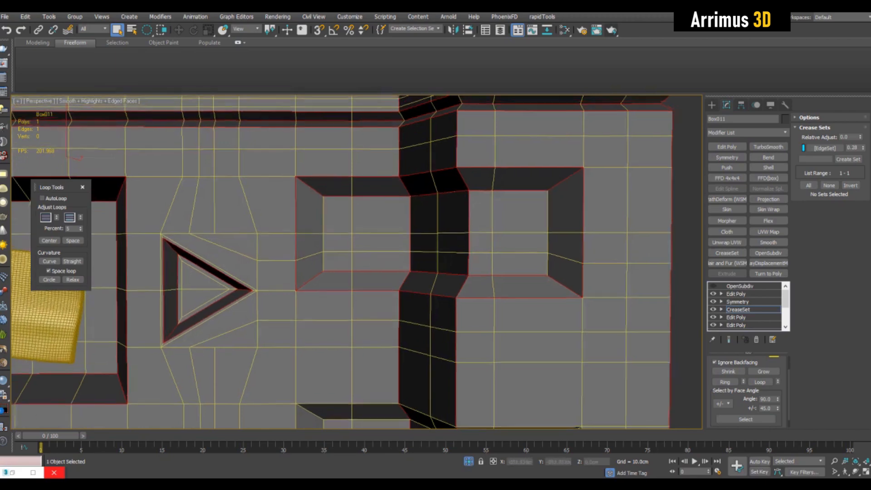
{"action": "right_click", "coordinate": [825, 148]}
{"action": "left_click", "coordinate": [808, 179]}
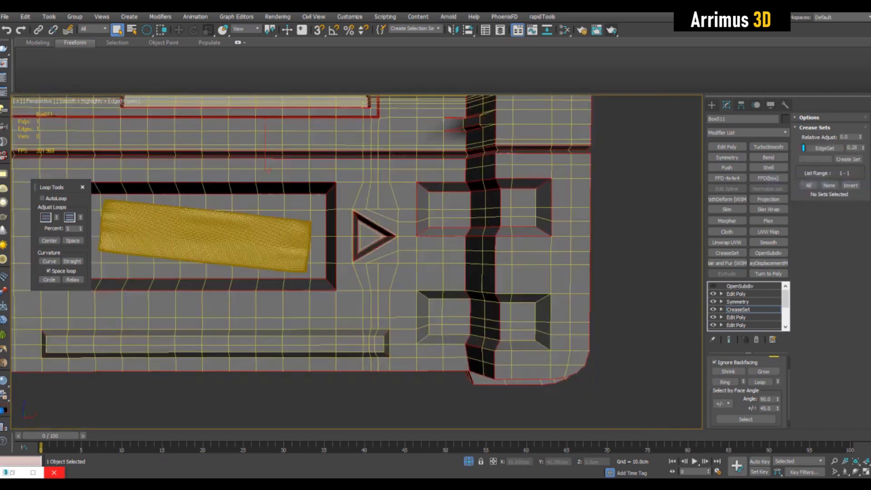
{"action": "scroll", "coordinate": [506, 297], "scroll_direction": "up", "scroll_amount": 10}
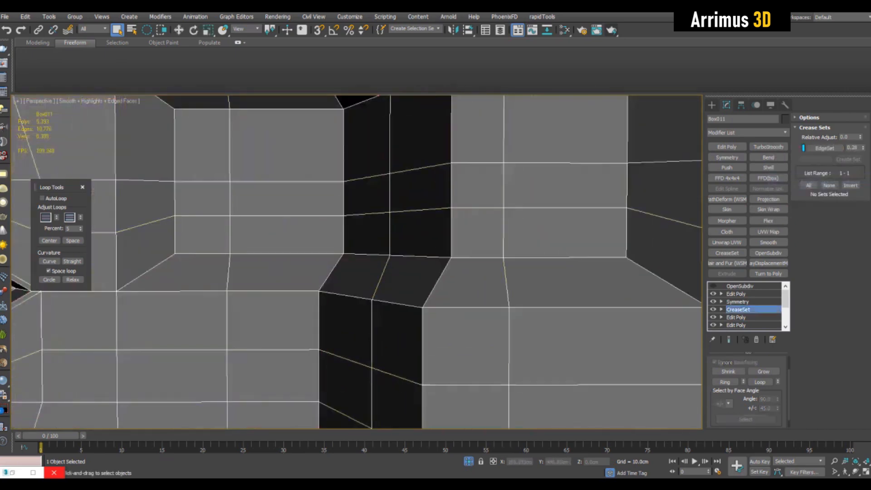
Step: Select the OpenSubdiv modifier and examine the smoothed triangular notch and panel recesses
{"action": "left_click", "coordinate": [740, 286]}
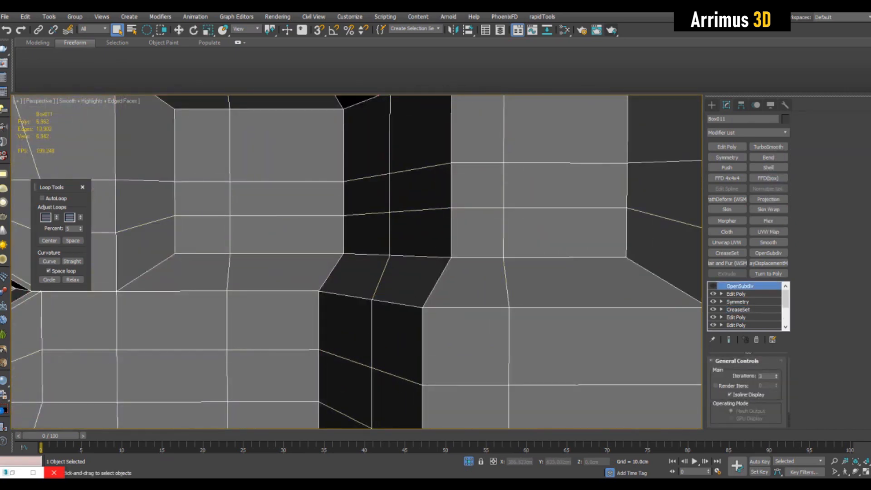
{"action": "key", "text": "F4"}
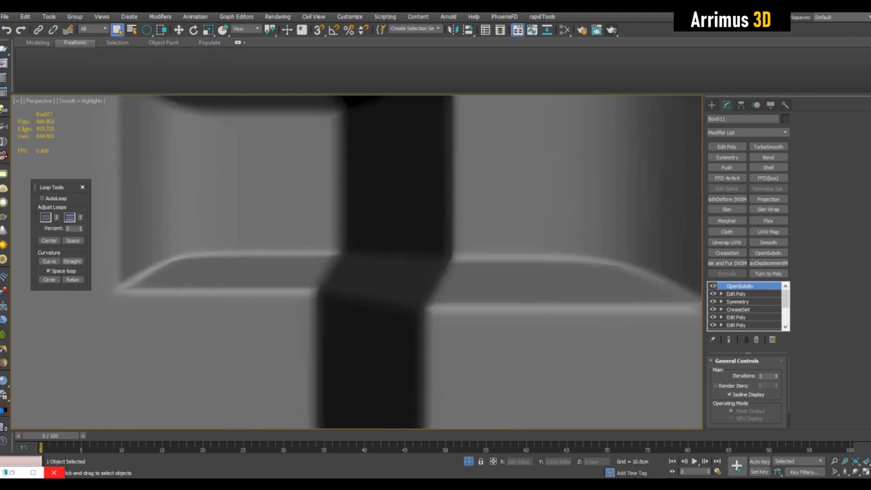
{"action": "scroll", "coordinate": [136, 317], "scroll_direction": "down", "scroll_amount": 5}
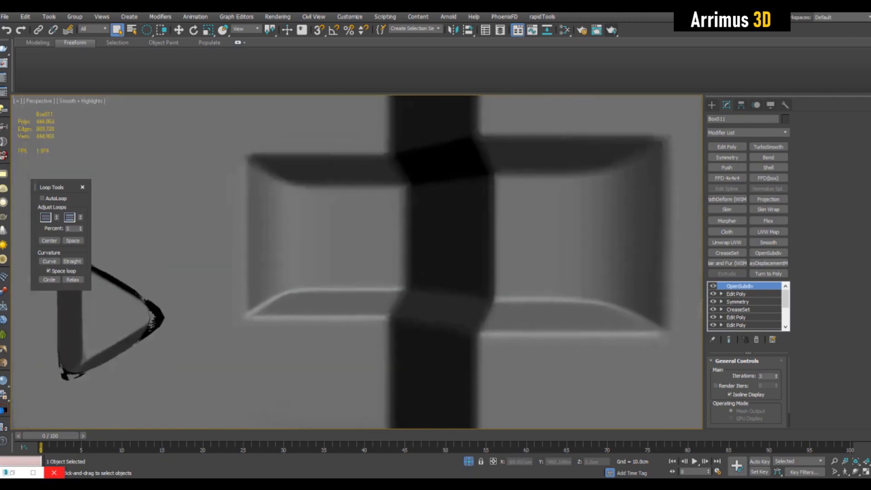
{"action": "mouse_move", "coordinate": [162, 317]}
{"action": "middle_mouse_down"}
{"action": "mouse_move", "coordinate": [138, 313]}
{"action": "mouse_move", "coordinate": [146, 317]}
{"action": "middle_mouse_up"}
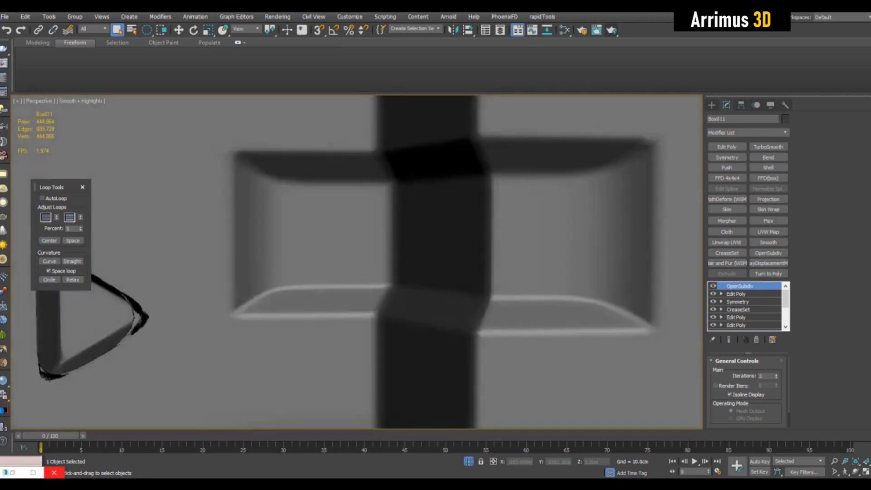
{"action": "scroll", "coordinate": [357, 263], "scroll_direction": "down", "scroll_amount": 5}
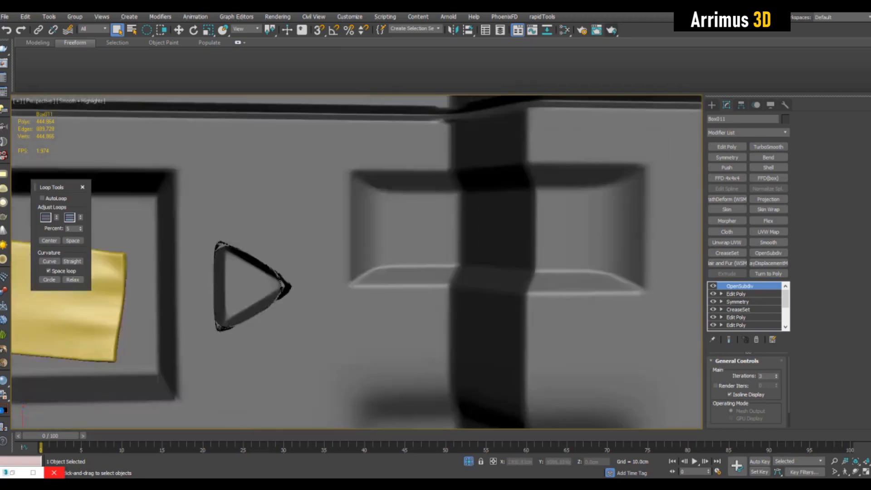
{"action": "middle_click_drag", "start_coordinate": [363, 268], "coordinate": [576, 240], "text": "alt"}
{"action": "scroll", "coordinate": [402, 259], "scroll_direction": "up", "scroll_amount": 5}
{"action": "key", "text": "F4"}
{"action": "scroll", "coordinate": [553, 248], "scroll_direction": "up", "scroll_amount": 2}
{"action": "key", "text": "F4"}
{"action": "key", "text": "F4"}
{"action": "key", "text": "F4"}
{"action": "key", "text": "F4"}
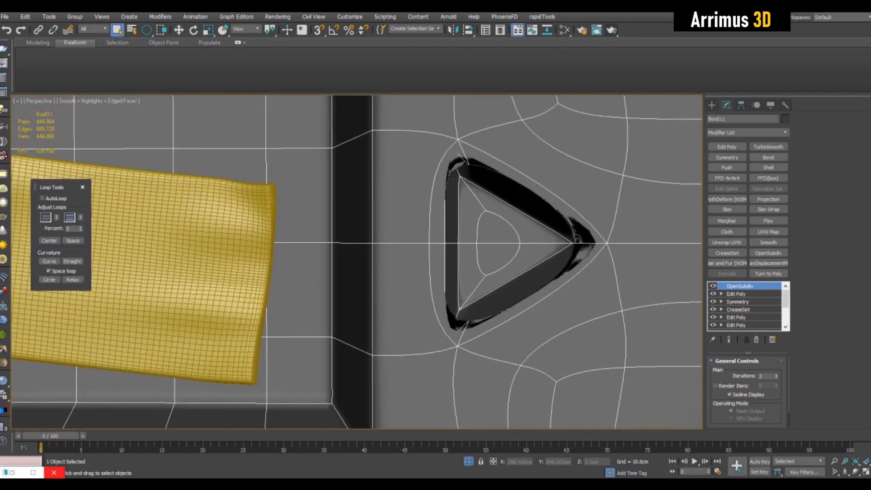
Step: In the CreaseSet modifier, select the triangular notch's edges and add them to the crease set
{"action": "left_click", "coordinate": [738, 310]}
{"action": "key", "text": "2"}
{"action": "middle_click_drag", "start_coordinate": [542, 210], "coordinate": [509, 220]}
{"action": "scroll", "coordinate": [525, 210], "scroll_direction": "down", "scroll_amount": 3}
{"action": "key", "text": "alt+x"}
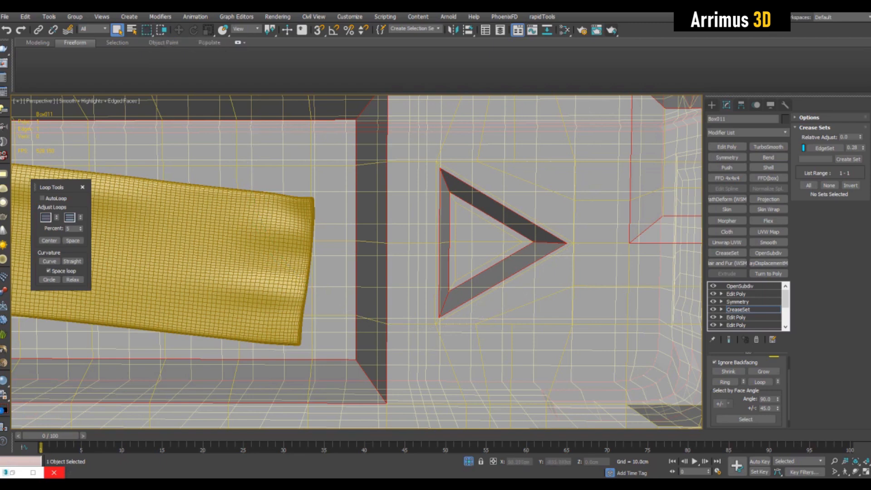
{"action": "left_click_drag", "start_coordinate": [580, 336], "coordinate": [581, 336]}
{"action": "middle_click_drag", "start_coordinate": [581, 337], "coordinate": [575, 335]}
{"action": "key", "text": "alt+x"}
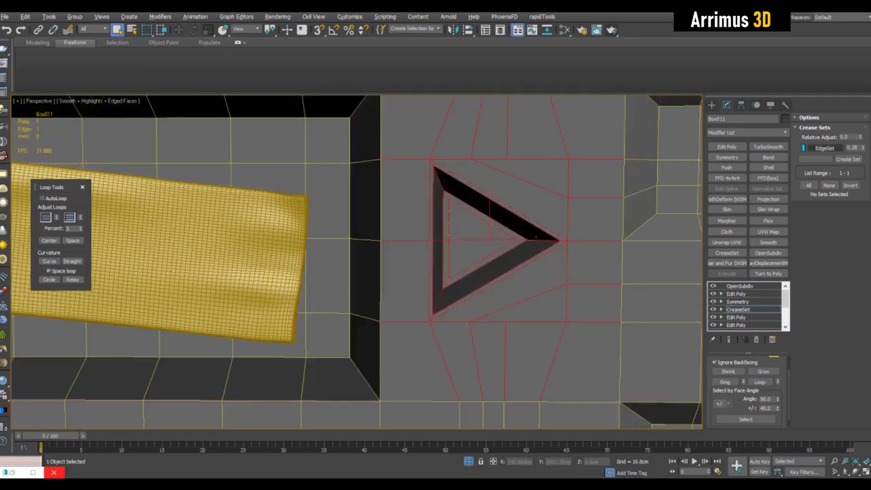
{"action": "right_click", "coordinate": [824, 146]}
{"action": "left_click", "coordinate": [817, 170]}
{"action": "scroll", "coordinate": [547, 199], "scroll_direction": "down", "scroll_amount": 5}
{"action": "key", "text": "2"}
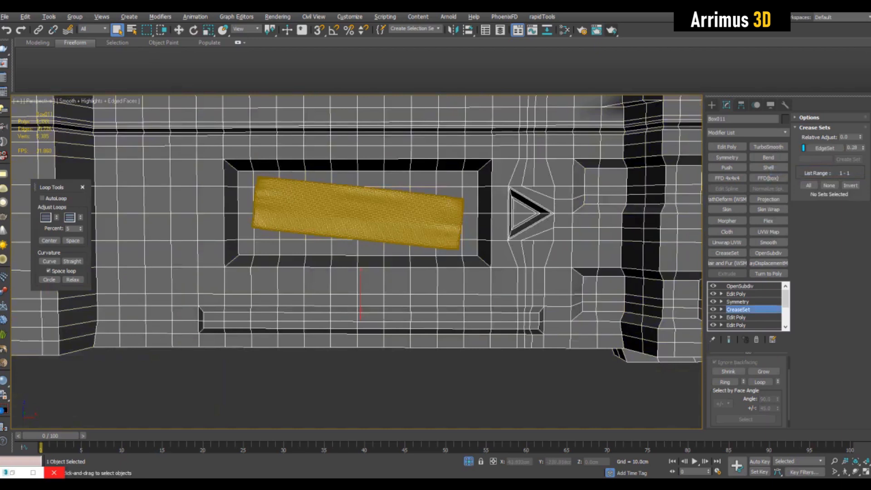
Step: Deselect the case and examine the smoothed panels, notches and slanted slots around the model
{"action": "left_click", "coordinate": [740, 286]}
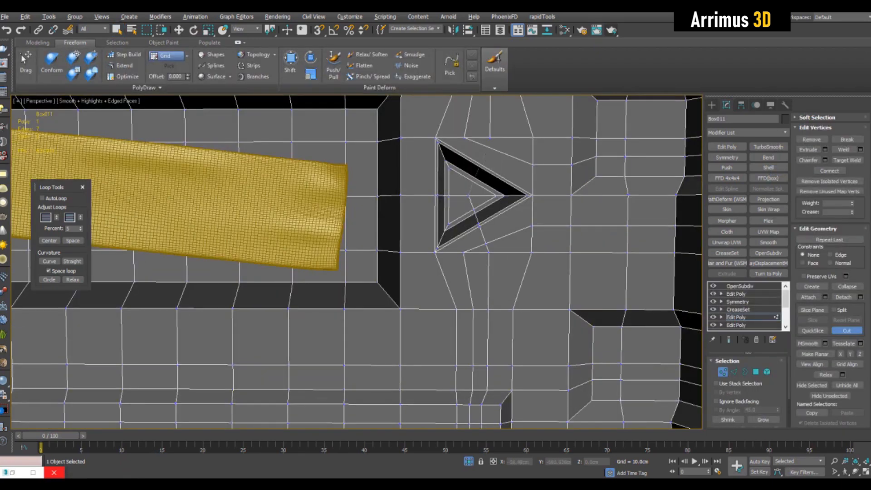
{"action": "left_click", "coordinate": [490, 138]}
{"action": "right_click", "coordinate": [491, 138]}
{"action": "scroll", "coordinate": [521, 245], "scroll_direction": "down", "scroll_amount": 5}
{"action": "key", "text": "1"}
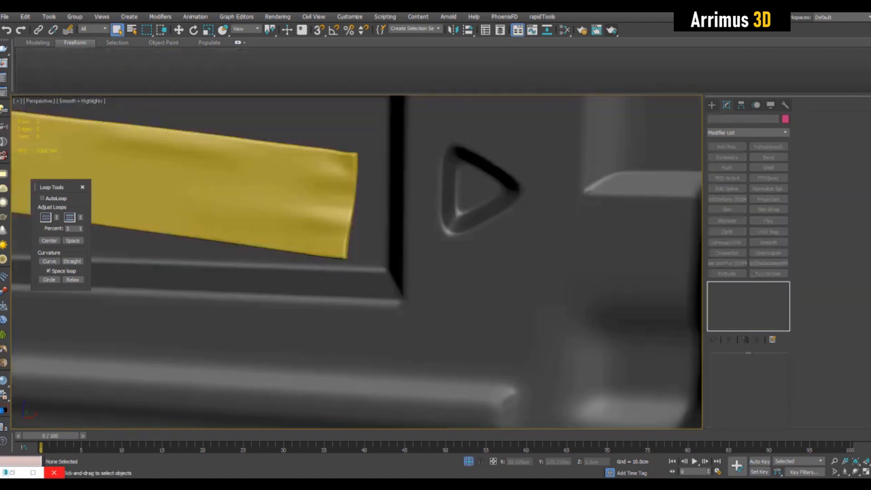
{"action": "scroll", "coordinate": [476, 179], "scroll_direction": "down", "scroll_amount": 5}
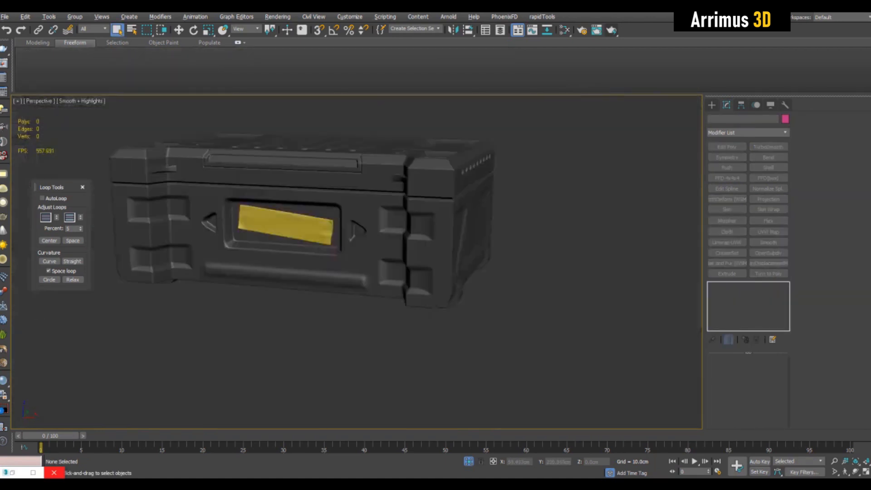
{"action": "mouse_move", "coordinate": [409, 227]}
{"action": "middle_mouse_down", "text": "alt"}
{"action": "mouse_move", "coordinate": [438, 198]}
{"action": "mouse_move", "coordinate": [395, 234]}
{"action": "mouse_move", "coordinate": [409, 227]}
{"action": "mouse_move", "coordinate": [289, 184]}
{"action": "mouse_move", "coordinate": [417, 227]}
{"action": "middle_mouse_up", "text": "alt"}
{"action": "scroll", "coordinate": [454, 195], "scroll_direction": "up", "scroll_amount": 4}
{"action": "key", "text": "F4"}
{"action": "key", "text": "F4"}
{"action": "scroll", "coordinate": [563, 229], "scroll_direction": "up", "scroll_amount": 5}
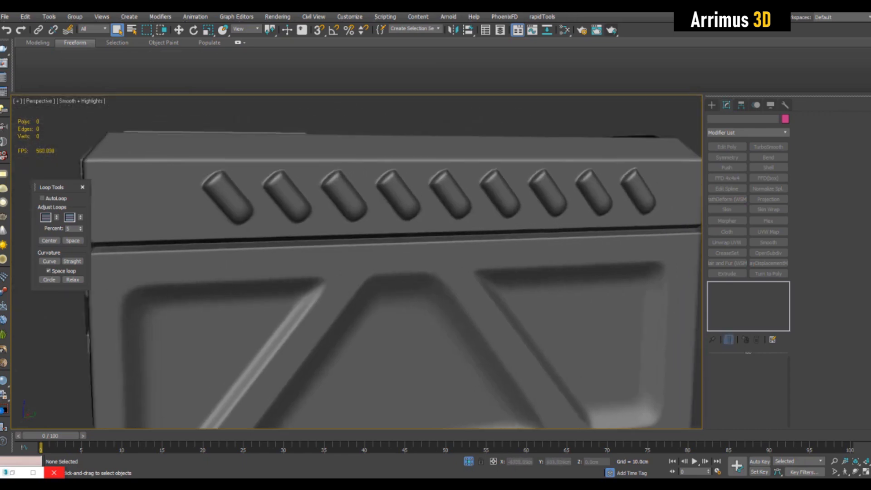
{"action": "key", "text": "F4"}
Step: Select the case and turn off the OpenSubdiv modifier's display to see the base mesh
{"action": "left_click", "coordinate": [400, 254]}
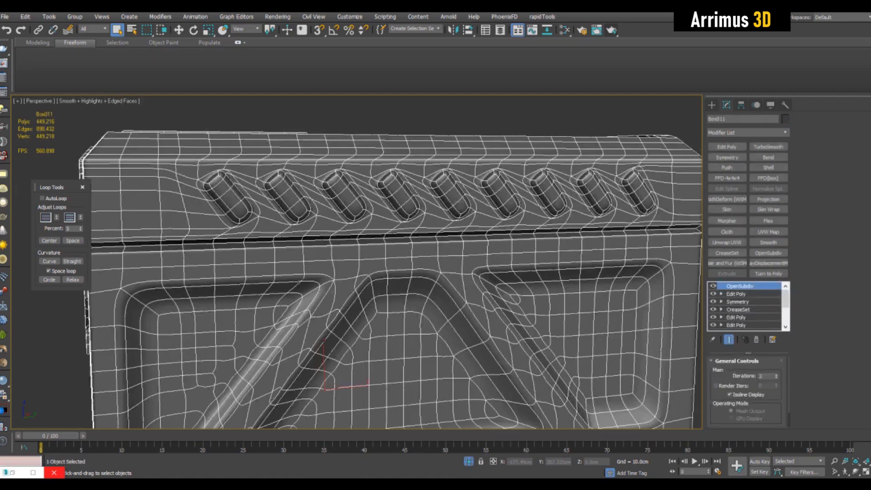
{"action": "left_click", "coordinate": [713, 286]}
{"action": "middle_click_drag", "start_coordinate": [409, 237], "coordinate": [440, 255]}
{"action": "scroll", "coordinate": [409, 168], "scroll_direction": "up", "scroll_amount": 3}
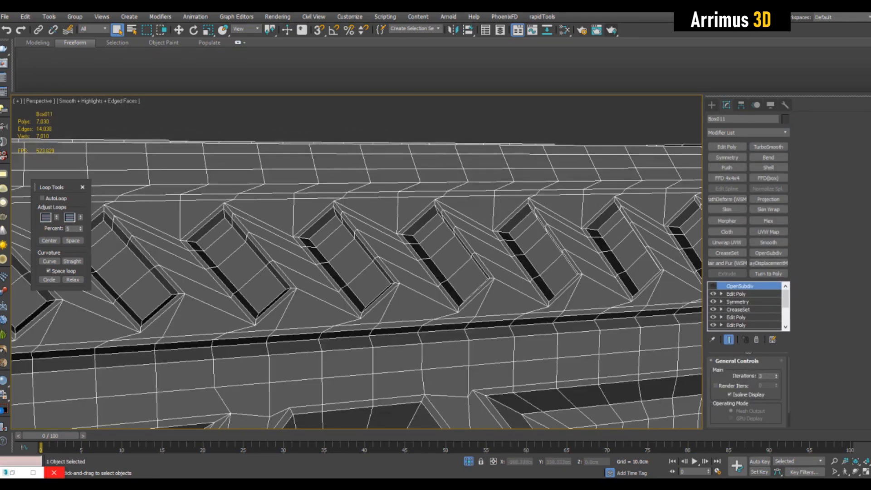
{"action": "middle_click_drag", "start_coordinate": [391, 263], "coordinate": [365, 237]}
{"action": "left_click", "coordinate": [739, 310]}
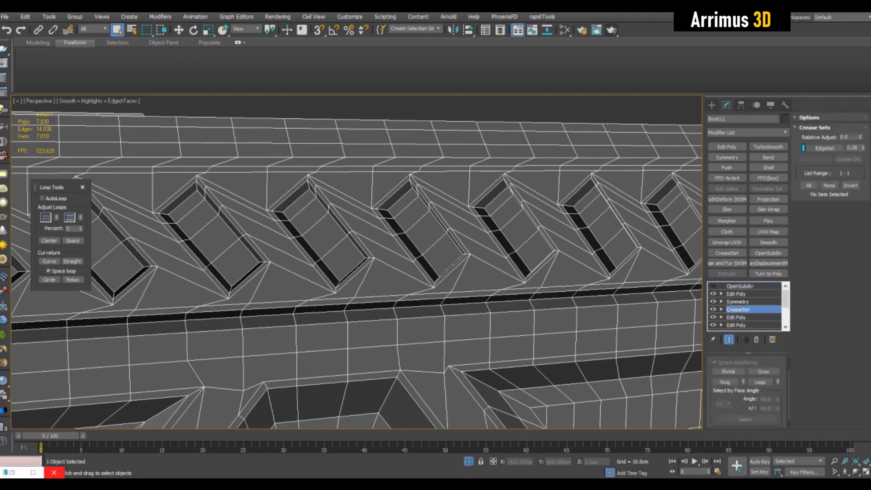
{"action": "scroll", "coordinate": [409, 190], "scroll_direction": "down", "scroll_amount": 4}
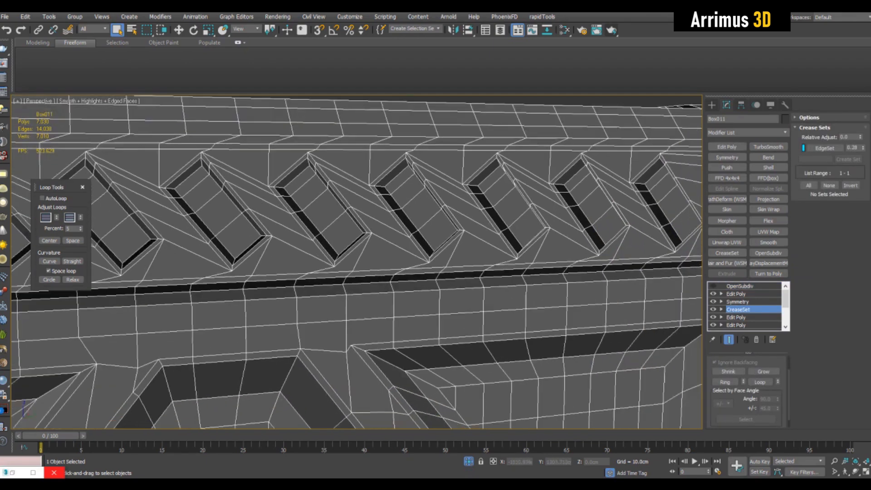
{"action": "middle_click_drag", "start_coordinate": [390, 217], "coordinate": [336, 245], "text": "alt"}
{"action": "middle_click_drag", "start_coordinate": [390, 254], "coordinate": [325, 222], "text": "alt"}
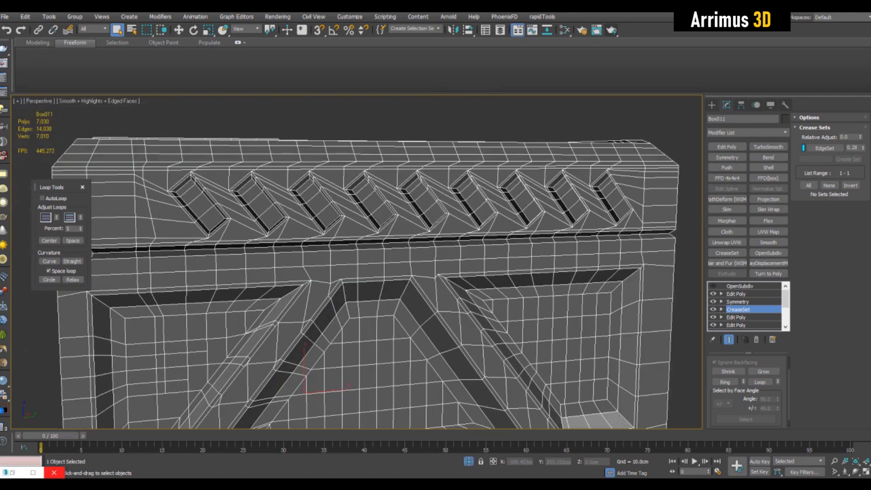
Step: Add an Edit Poly modifier above CreaseSet and select the edge loops around the slanted slots
{"action": "left_click", "coordinate": [728, 146]}
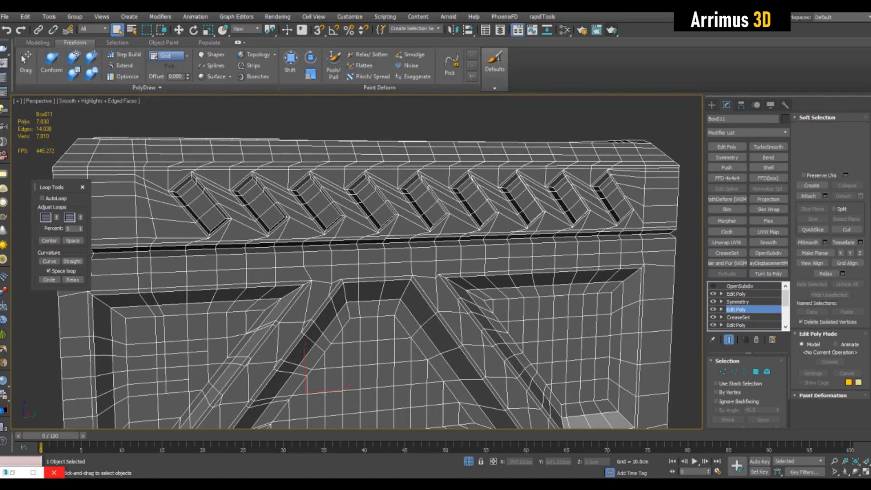
{"action": "key", "text": "2"}
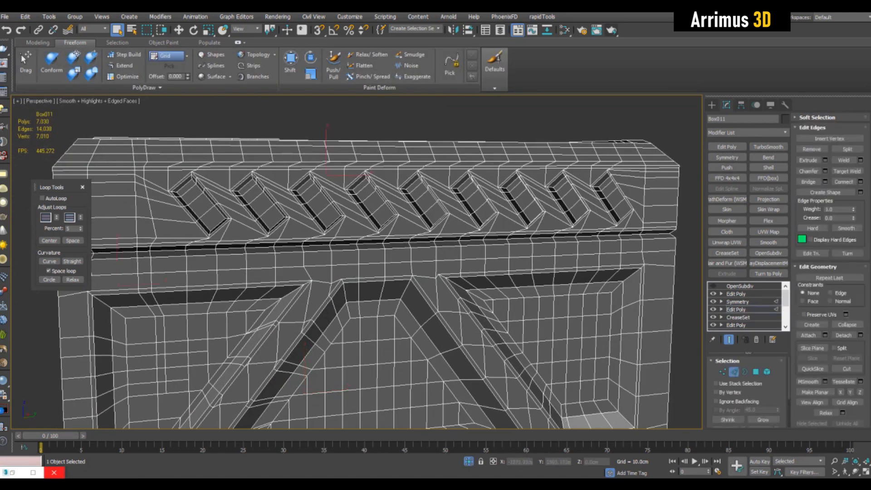
{"action": "left_click", "coordinate": [729, 340]}
{"action": "left_click", "coordinate": [637, 176]}
{"action": "double_click", "coordinate": [630, 176]}
{"action": "double_click", "coordinate": [632, 187], "text": "ctrl"}
{"action": "double_click", "coordinate": [635, 201], "text": "ctrl"}
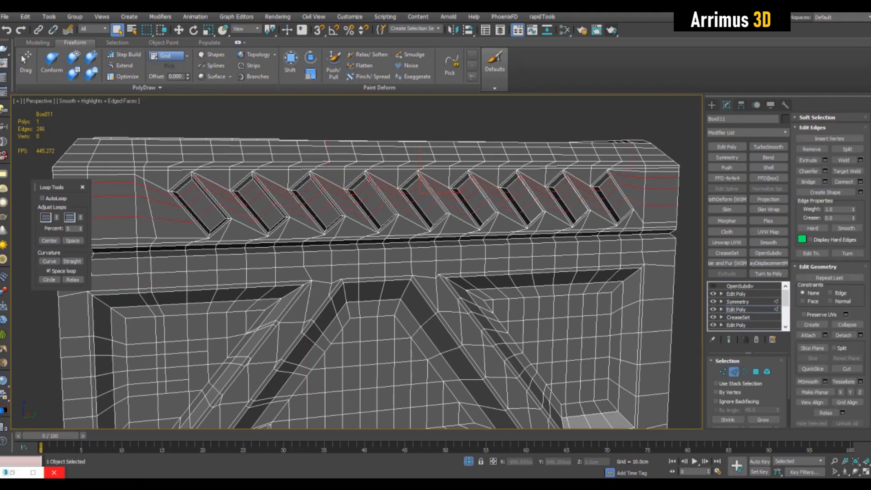
Step: Limit the edge-loop selection to one side of the case and apply Loop Tools Center to it
{"action": "middle_click_drag", "start_coordinate": [363, 254], "coordinate": [436, 259], "text": "alt"}
{"action": "scroll", "coordinate": [413, 263], "scroll_direction": "down", "scroll_amount": 5}
{"action": "scroll", "coordinate": [439, 223], "scroll_direction": "up", "scroll_amount": 4}
{"action": "key", "text": "alt+x"}
{"action": "middle_click_drag", "start_coordinate": [440, 224], "coordinate": [387, 202], "text": "alt"}
{"action": "scroll", "coordinate": [387, 201], "scroll_direction": "down", "scroll_amount": 5}
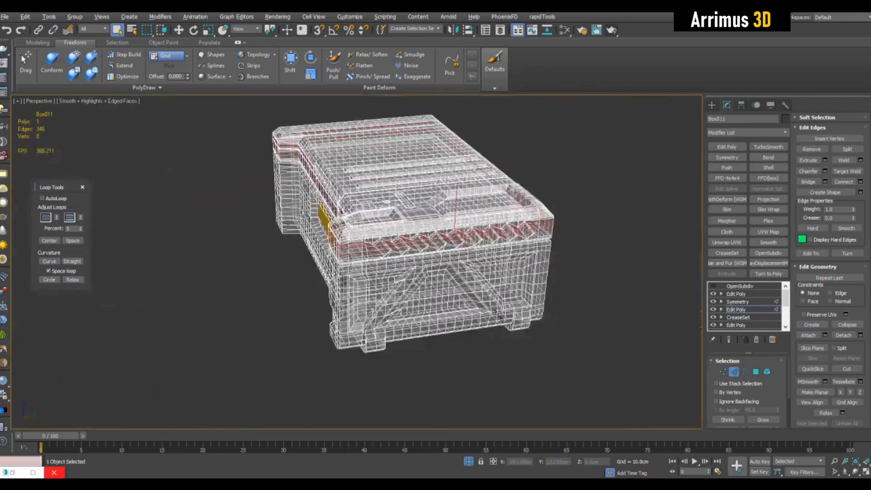
{"action": "left_click_drag", "start_coordinate": [253, 128], "coordinate": [347, 279], "text": "alt"}
{"action": "middle_click_drag", "start_coordinate": [347, 278], "coordinate": [162, 256], "text": "alt"}
{"action": "left_click_drag", "start_coordinate": [554, 112], "coordinate": [294, 304], "text": "alt"}
{"action": "middle_click_drag", "start_coordinate": [294, 304], "coordinate": [421, 332]}
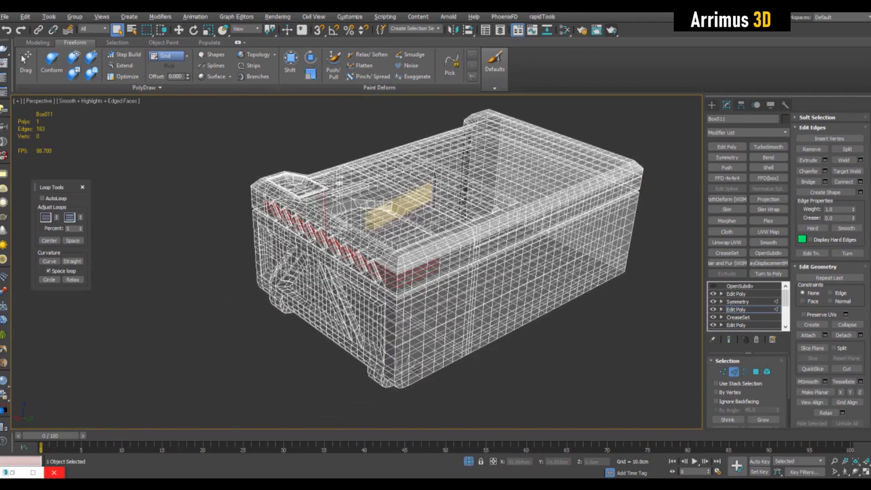
{"action": "left_click_drag", "start_coordinate": [463, 231], "coordinate": [393, 313], "text": "alt"}
{"action": "key", "text": "alt+x"}
{"action": "middle_click_drag", "start_coordinate": [363, 290], "coordinate": [444, 227], "text": "alt"}
{"action": "scroll", "coordinate": [445, 227], "scroll_direction": "up", "scroll_amount": 6}
{"action": "middle_click_drag", "start_coordinate": [363, 205], "coordinate": [458, 268]}
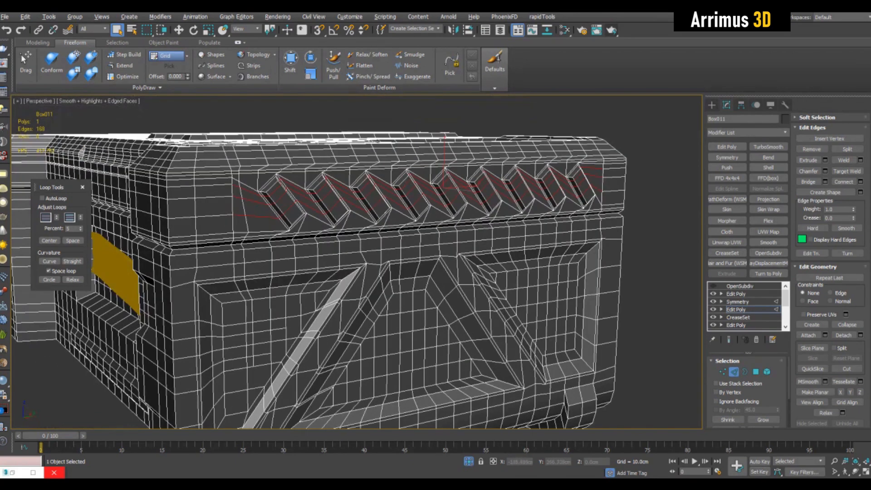
{"action": "left_click", "coordinate": [49, 241]}
{"action": "left_click", "coordinate": [49, 241]}
{"action": "left_click", "coordinate": [49, 241]}
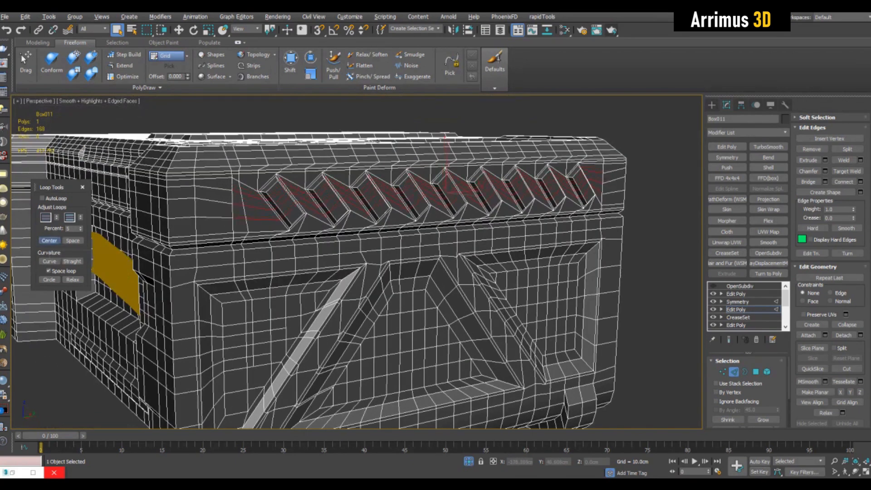
Step: Try scaling the polygon inside the small recess on the lid, then undo it
{"action": "scroll", "coordinate": [363, 200], "scroll_direction": "up", "scroll_amount": 8}
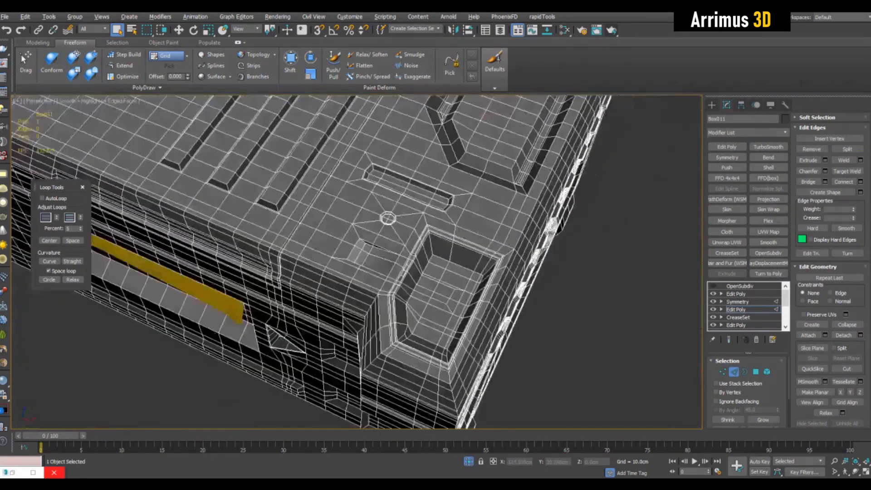
{"action": "scroll", "coordinate": [545, 218], "scroll_direction": "up", "scroll_amount": 3}
{"action": "middle_click_drag", "start_coordinate": [391, 236], "coordinate": [576, 277], "text": "alt"}
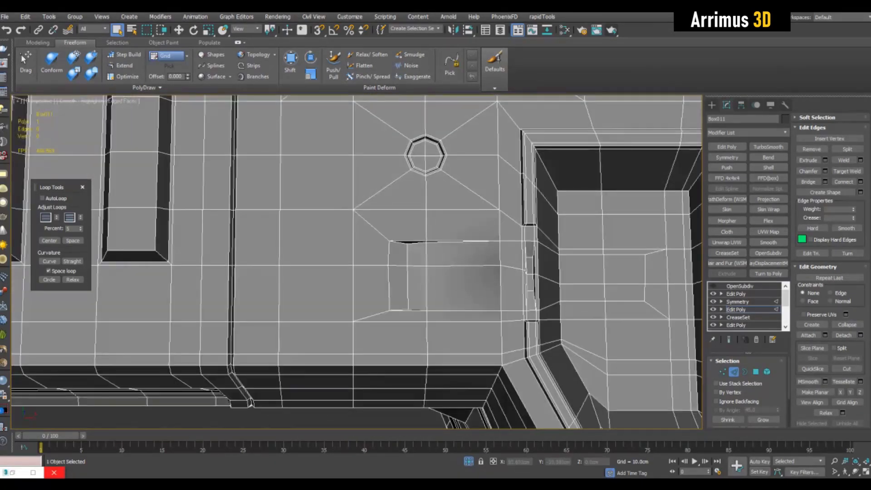
{"action": "mouse_move", "coordinate": [454, 247]}
{"action": "middle_mouse_down", "text": "alt"}
{"action": "mouse_move", "coordinate": [456, 268]}
{"action": "mouse_move", "coordinate": [467, 246]}
{"action": "middle_mouse_up", "text": "alt"}
{"action": "scroll", "coordinate": [466, 247], "scroll_direction": "up", "scroll_amount": 3}
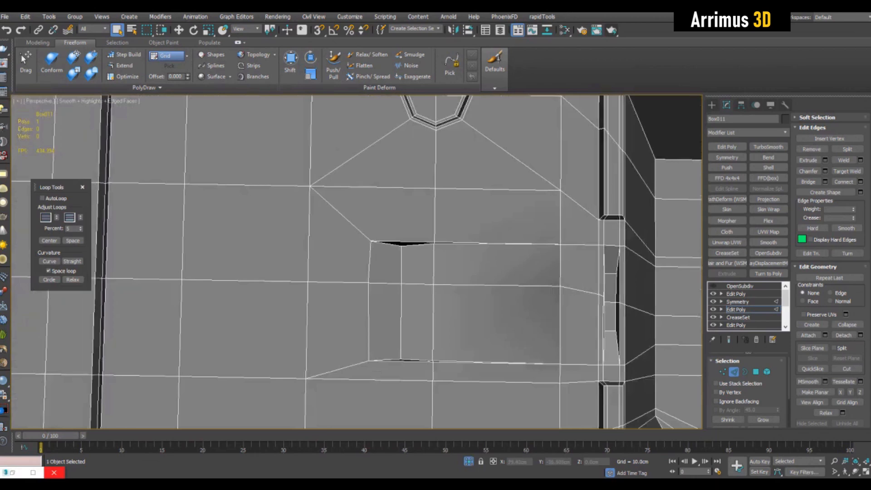
{"action": "middle_click_drag", "start_coordinate": [418, 265], "coordinate": [422, 222]}
{"action": "key", "text": "4"}
{"action": "left_click", "coordinate": [422, 222]}
{"action": "left_click", "coordinate": [422, 277], "text": "ctrl"}
{"action": "key", "text": "r"}
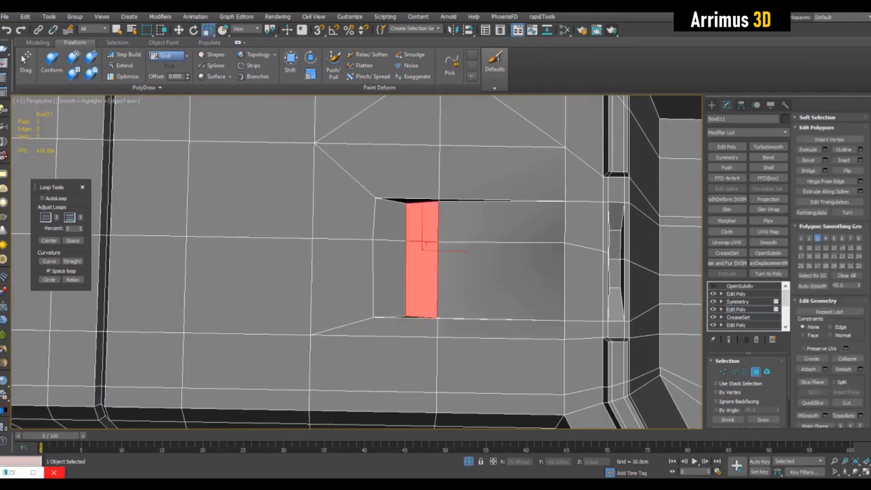
{"action": "middle_click_drag", "start_coordinate": [422, 265], "coordinate": [430, 260]}
{"action": "left_click_drag", "start_coordinate": [431, 245], "coordinate": [429, 289]}
{"action": "key", "text": "ctrl+z"}
Step: Select the inner edges of the lid recess and move them to taper the recess
{"action": "key", "text": "2"}
{"action": "left_click", "coordinate": [413, 230]}
{"action": "left_click", "coordinate": [413, 276], "text": "ctrl"}
{"action": "key", "text": "w"}
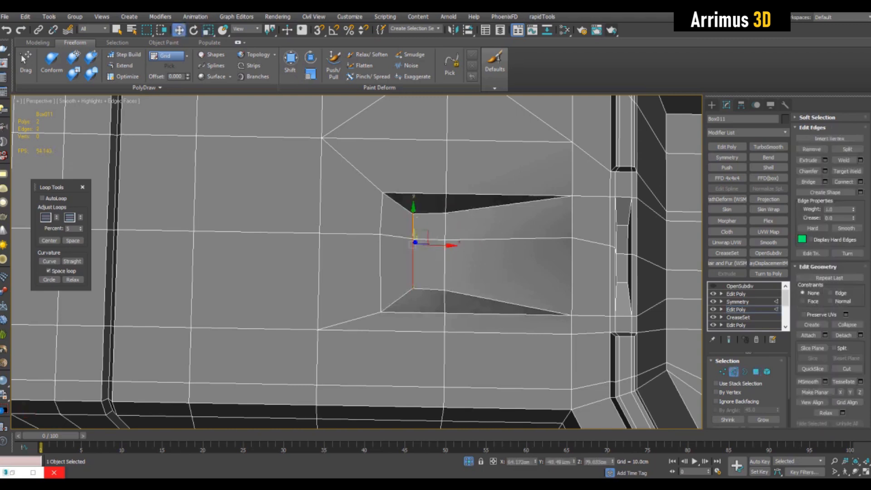
{"action": "double_click", "coordinate": [445, 266]}
{"action": "scroll", "coordinate": [444, 265], "scroll_direction": "down", "scroll_amount": 4}
{"action": "middle_click_drag", "start_coordinate": [445, 265], "coordinate": [410, 328]}
Step: Select the strip of polygons along the lid's side rim and scale it down to narrow the rim
{"action": "key", "text": "q"}
{"action": "left_click", "coordinate": [374, 304]}
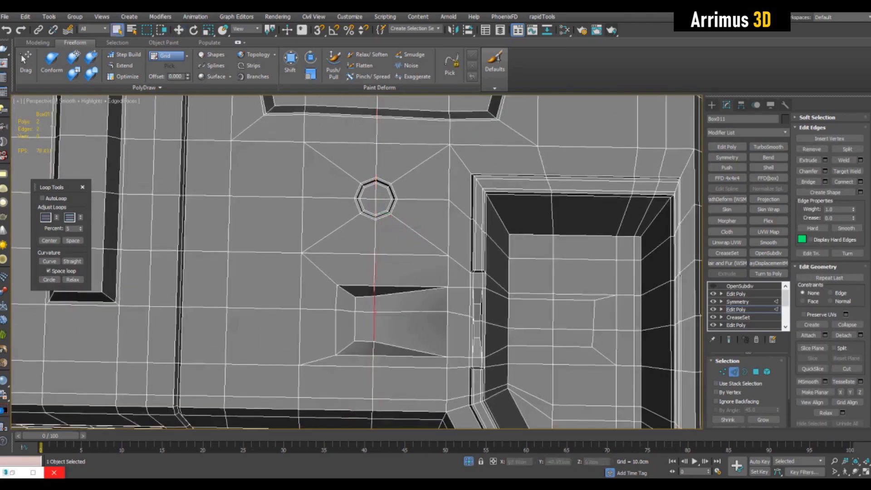
{"action": "scroll", "coordinate": [409, 294], "scroll_direction": "down", "scroll_amount": 5}
{"action": "left_click", "coordinate": [376, 298]}
{"action": "middle_click_drag", "start_coordinate": [408, 294], "coordinate": [191, 317], "text": "alt"}
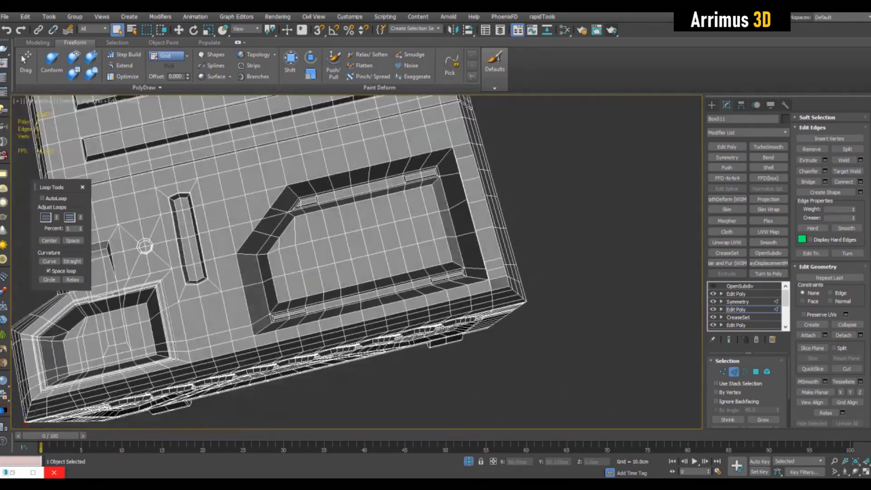
{"action": "middle_click_drag", "start_coordinate": [454, 277], "coordinate": [421, 262], "text": "alt"}
{"action": "scroll", "coordinate": [422, 282], "scroll_direction": "up", "scroll_amount": 4}
{"action": "key", "text": "F4"}
{"action": "key", "text": "F4"}
{"action": "key", "text": "4"}
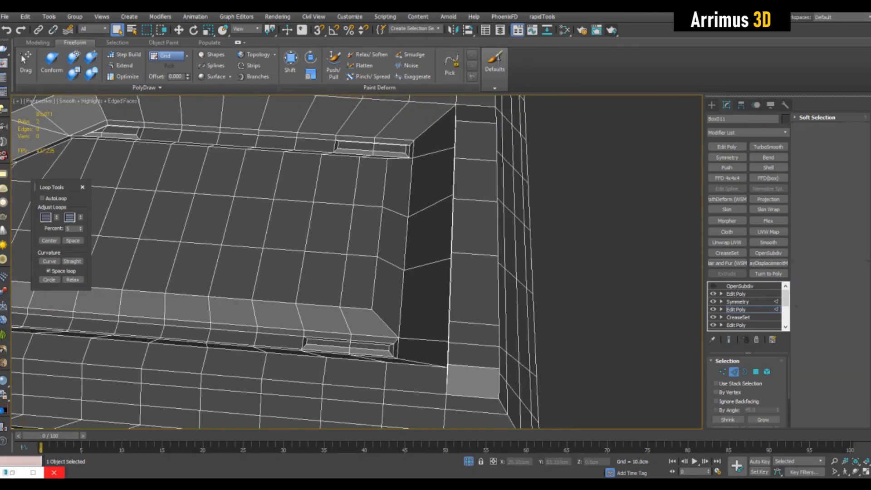
{"action": "left_click", "coordinate": [474, 286]}
{"action": "left_click", "coordinate": [476, 231], "text": "ctrl"}
{"action": "left_click", "coordinate": [475, 180], "text": "ctrl"}
{"action": "left_click", "coordinate": [477, 142], "text": "ctrl"}
{"action": "middle_click_drag", "start_coordinate": [477, 150], "coordinate": [490, 230], "text": "alt"}
{"action": "left_click", "coordinate": [573, 203], "text": "ctrl"}
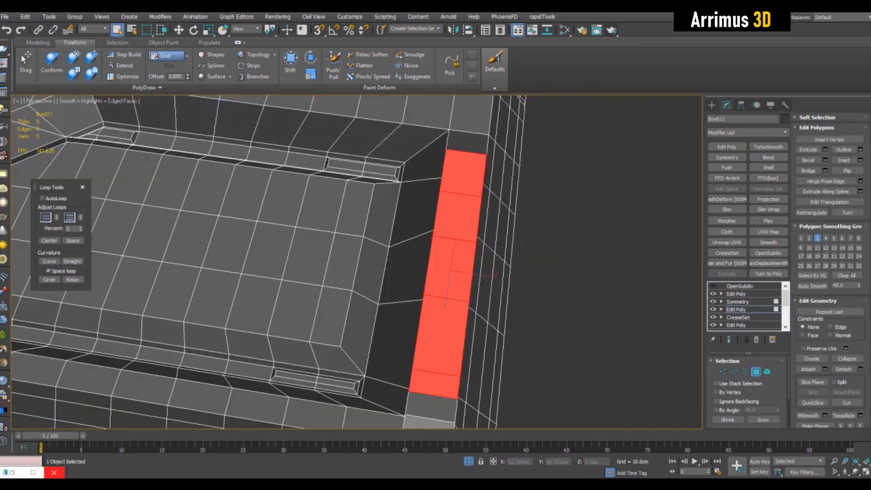
{"action": "middle_click_drag", "start_coordinate": [474, 274], "coordinate": [484, 211]}
{"action": "key", "text": "r"}
{"action": "left_click_drag", "start_coordinate": [492, 213], "coordinate": [481, 217]}
{"action": "middle_click_drag", "start_coordinate": [477, 216], "coordinate": [436, 213], "text": "alt"}
{"action": "scroll", "coordinate": [431, 209], "scroll_direction": "down", "scroll_amount": 3}
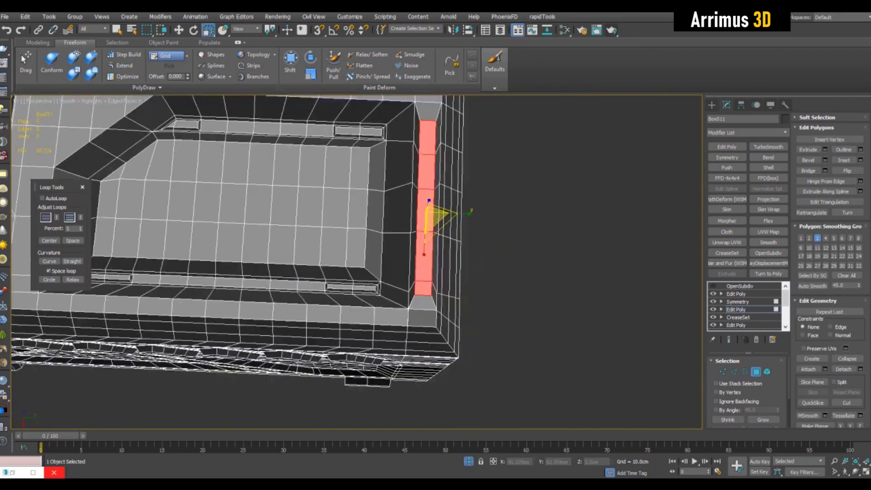
{"action": "key", "text": "ctrl+z"}
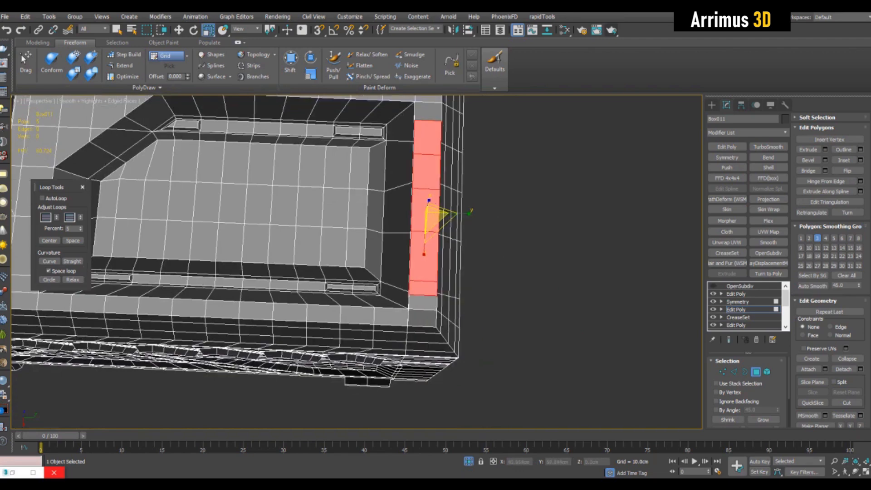
{"action": "middle_click_drag", "start_coordinate": [433, 214], "coordinate": [458, 203]}
{"action": "key", "text": "ctrl+y"}
Step: Select the inner edge loop of the large lid recess and check how it holds in the smoothed preview
{"action": "key", "text": "q"}
{"action": "left_click", "coordinate": [529, 218]}
{"action": "key", "text": "4"}
{"action": "key", "text": "F4"}
{"action": "key", "text": "F4"}
{"action": "key", "text": "F4"}
{"action": "key", "text": "F4"}
{"action": "key", "text": "ctrl+e"}
{"action": "key", "text": "ctrl+e"}
{"action": "key", "text": "ctrl+e"}
{"action": "key", "text": "2"}
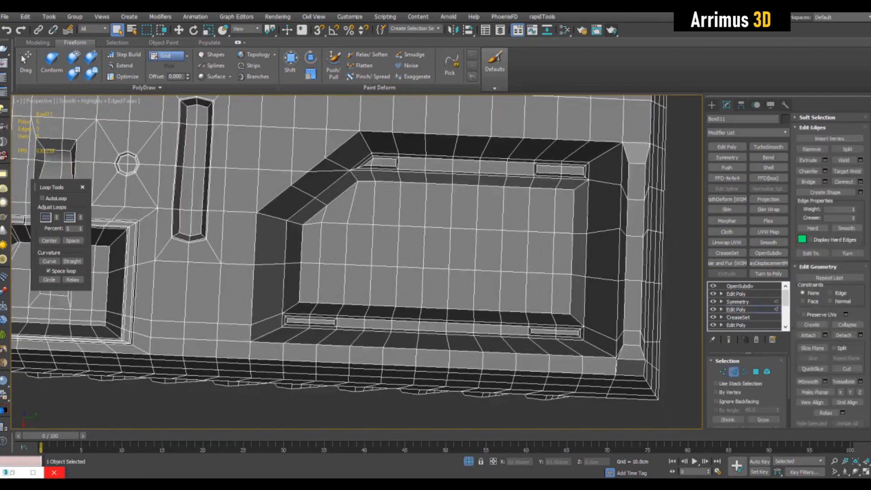
{"action": "double_click", "coordinate": [314, 216], "text": "ctrl"}
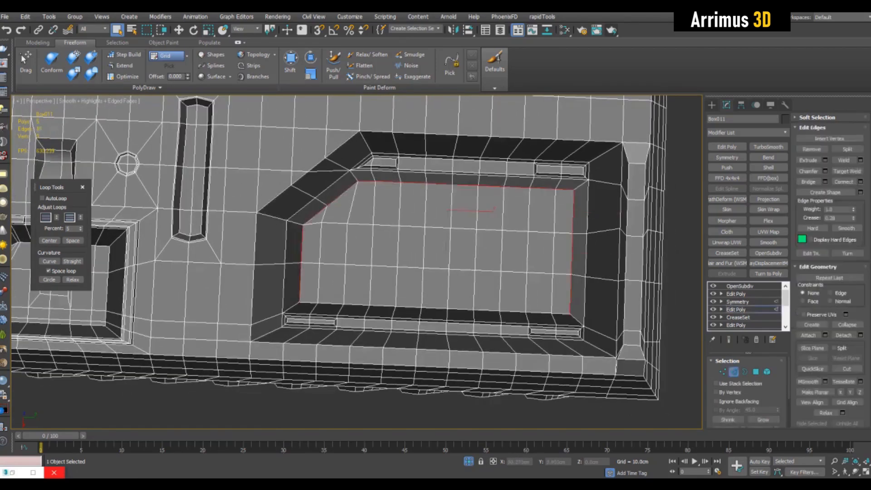
{"action": "left_click_drag", "start_coordinate": [561, 208], "coordinate": [562, 208], "text": "alt"}
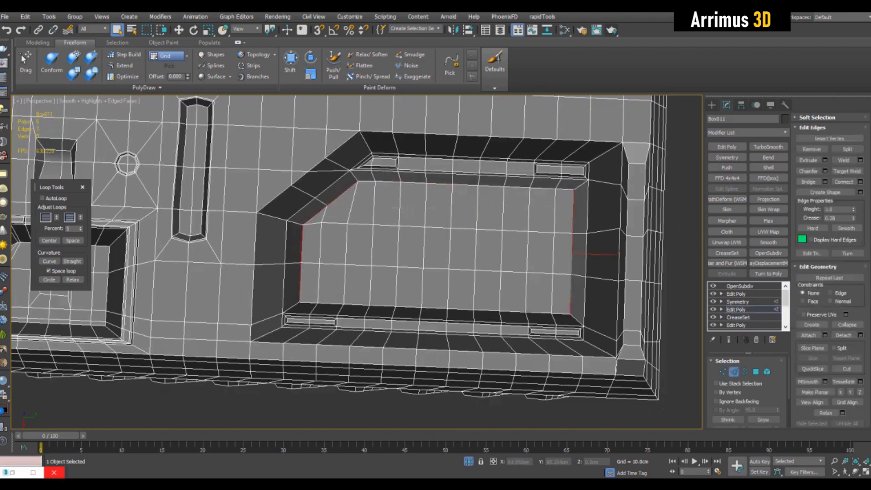
{"action": "middle_click_drag", "start_coordinate": [561, 213], "coordinate": [555, 217]}
{"action": "key", "text": "F4"}
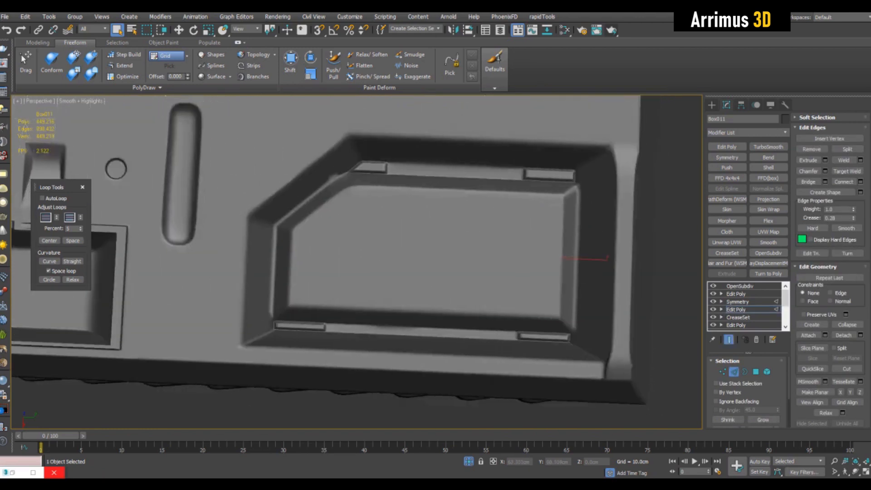
{"action": "middle_click_drag", "start_coordinate": [408, 254], "coordinate": [373, 252], "text": "alt"}
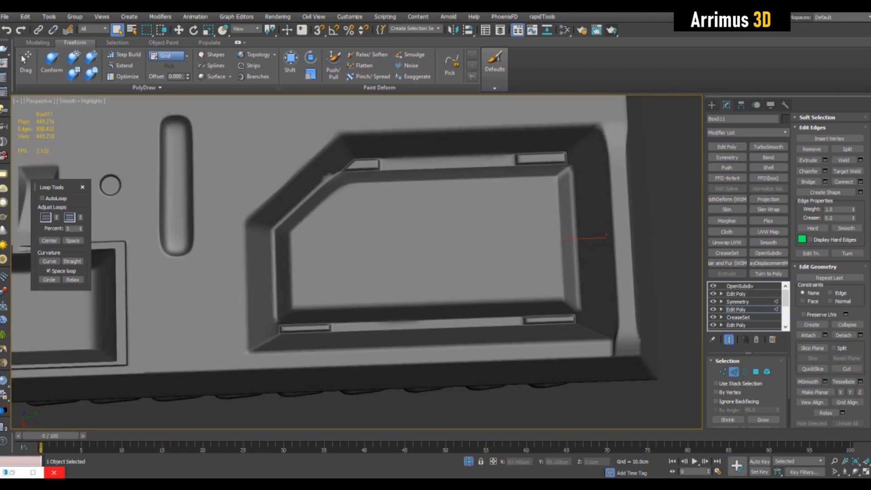
{"action": "key", "text": "ctrl+z"}
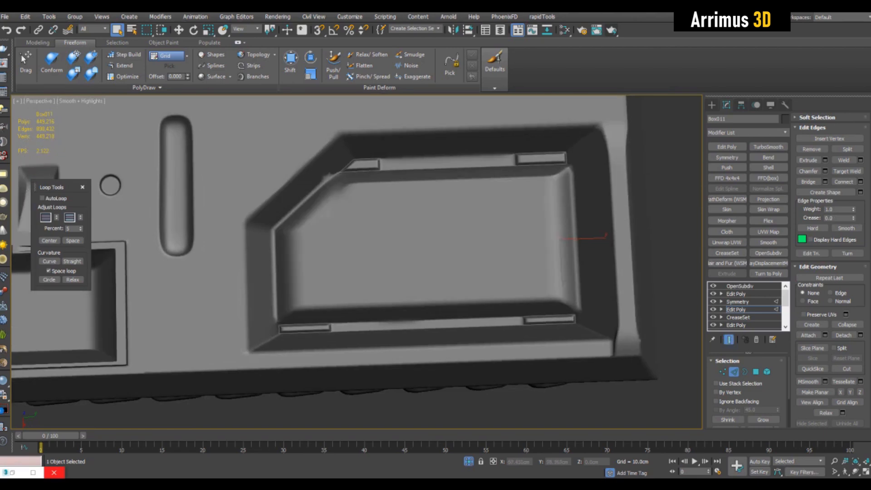
{"action": "middle_click_drag", "start_coordinate": [409, 254], "coordinate": [408, 265]}
{"action": "scroll", "coordinate": [376, 190], "scroll_direction": "up", "scroll_amount": 3}
{"action": "key", "text": "F4"}
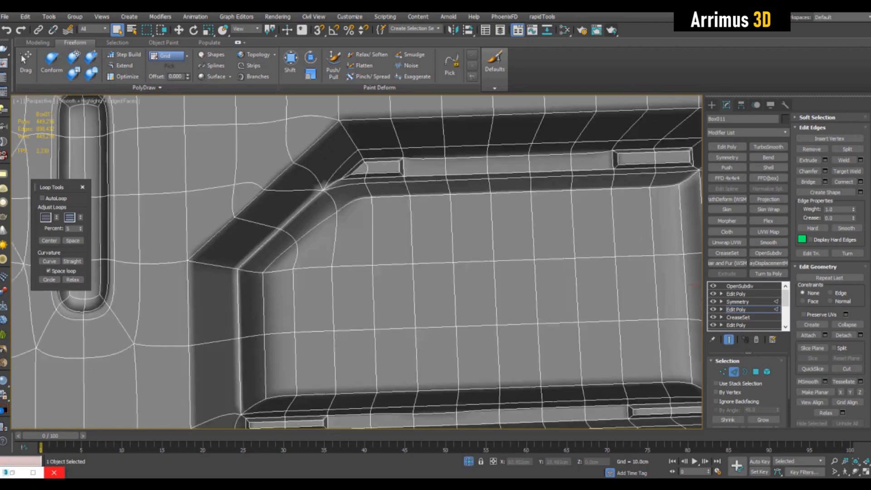
{"action": "key", "text": "F4"}
{"action": "key", "text": "F4"}
{"action": "key", "text": "ctrl+e"}
{"action": "middle_click_drag", "start_coordinate": [409, 265], "coordinate": [411, 261]}
{"action": "key", "text": "ctrl+e"}
{"action": "key", "text": "F4"}
{"action": "key", "text": "ctrl+e"}
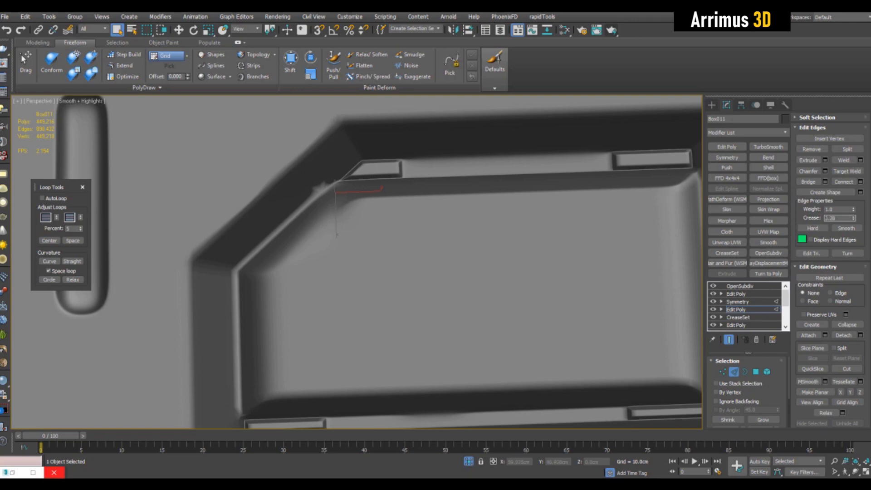
{"action": "middle_click_drag", "start_coordinate": [411, 261], "coordinate": [320, 288]}
{"action": "scroll", "coordinate": [404, 254], "scroll_direction": "down", "scroll_amount": 3}
{"action": "mouse_move", "coordinate": [320, 288]}
{"action": "middle_mouse_down", "text": "alt"}
{"action": "mouse_move", "coordinate": [297, 282]}
{"action": "mouse_move", "coordinate": [282, 297]}
{"action": "mouse_move", "coordinate": [283, 280]}
{"action": "middle_mouse_up", "text": "alt"}
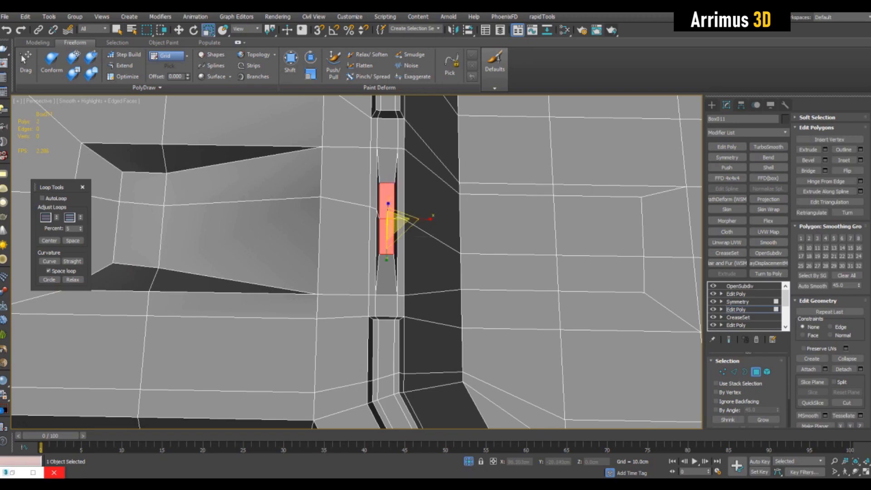
Step: Move the selected polygon inside the side slot slightly sideways and deselect it
{"action": "left_click_drag", "start_coordinate": [426, 220], "coordinate": [415, 219]}
{"action": "key", "text": "q"}
{"action": "key", "text": "ctrl+d"}
{"action": "middle_click_drag", "start_coordinate": [418, 222], "coordinate": [398, 210]}
{"action": "key", "text": "ctrl+q"}
{"action": "key", "text": "F4"}
{"action": "scroll", "coordinate": [428, 234], "scroll_direction": "down", "scroll_amount": 7}
{"action": "scroll", "coordinate": [402, 190], "scroll_direction": "down", "scroll_amount": 3}
{"action": "scroll", "coordinate": [395, 213], "scroll_direction": "up", "scroll_amount": 2}
{"action": "middle_click_drag", "start_coordinate": [512, 262], "coordinate": [479, 254]}
{"action": "scroll", "coordinate": [511, 240], "scroll_direction": "down", "scroll_amount": 3}
{"action": "key", "text": "4"}
{"action": "scroll", "coordinate": [483, 242], "scroll_direction": "down", "scroll_amount": 4}
{"action": "key", "text": "F4"}
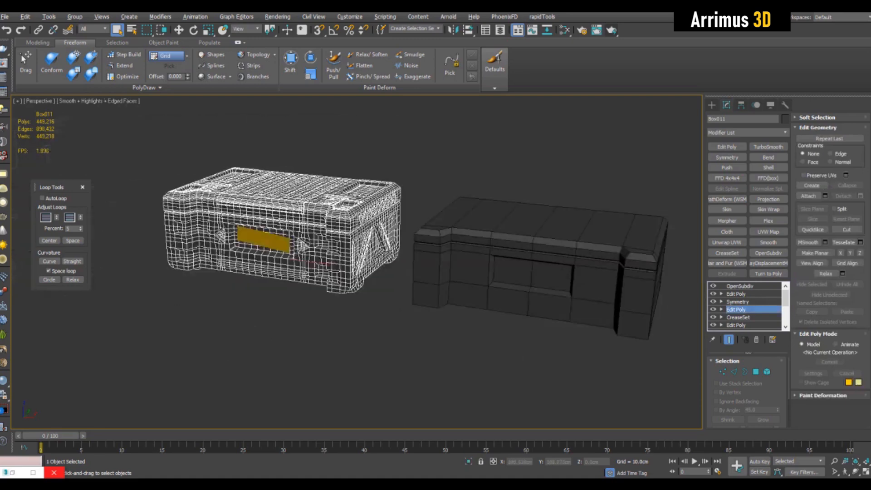
Step: Select the second, simpler case model, isolate it and open its Edit Poly modifier below the top Symmetry
{"action": "left_click", "coordinate": [483, 259]}
{"action": "key", "text": "alt+q"}
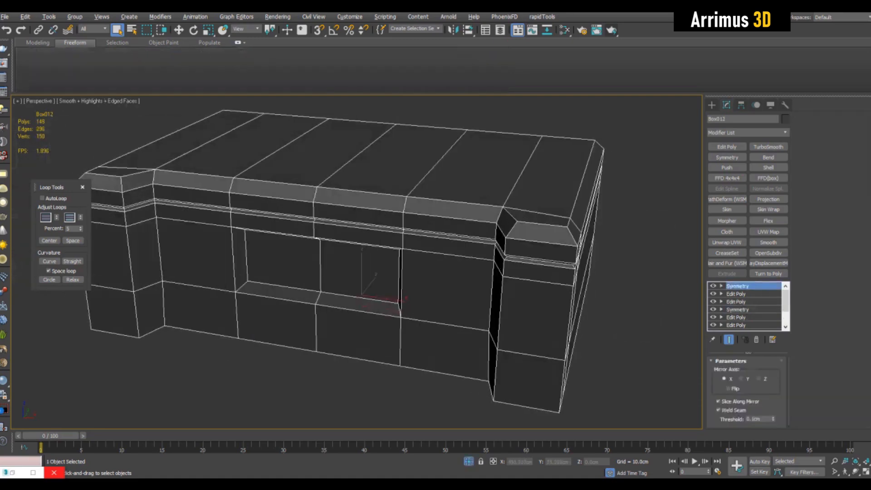
{"action": "scroll", "coordinate": [357, 261], "scroll_direction": "down", "scroll_amount": 3}
{"action": "middle_click_drag", "start_coordinate": [357, 261], "coordinate": [339, 261], "text": "alt"}
{"action": "left_click", "coordinate": [736, 293]}
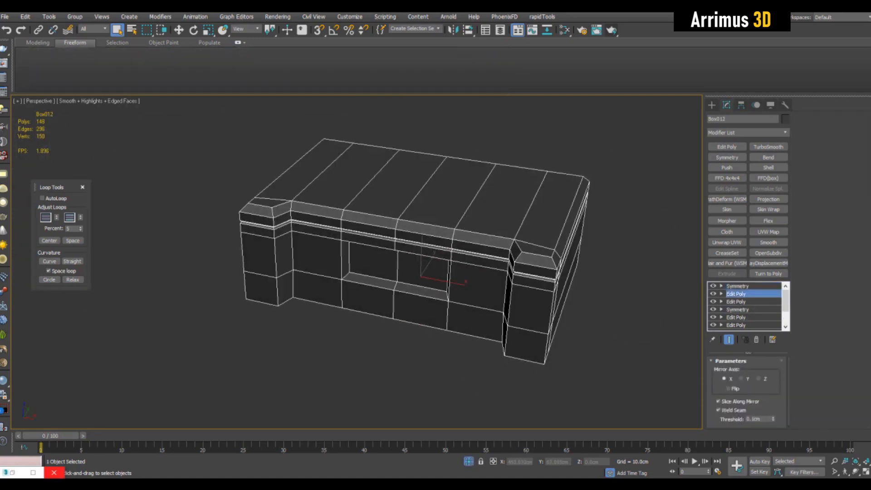
{"action": "scroll", "coordinate": [415, 251], "scroll_direction": "up", "scroll_amount": 3}
{"action": "middle_click_drag", "start_coordinate": [414, 251], "coordinate": [408, 251], "text": "alt"}
{"action": "scroll", "coordinate": [414, 251], "scroll_direction": "up", "scroll_amount": 2}
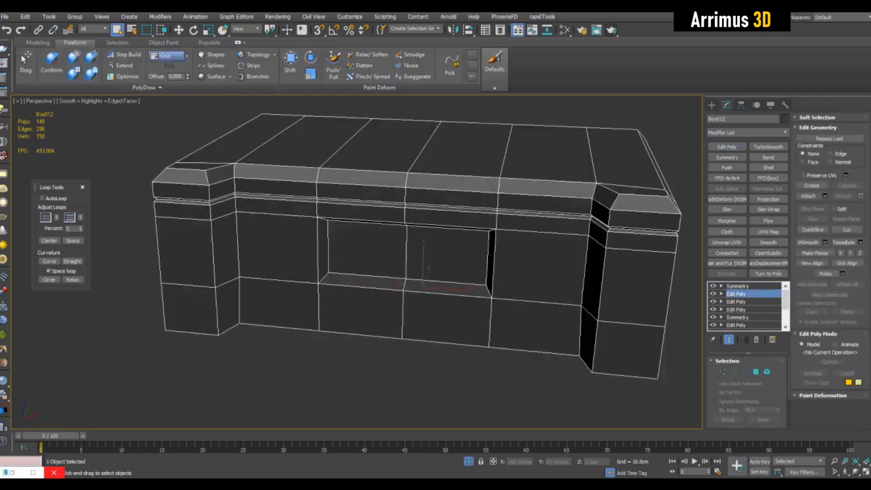
Step: Try removing the selected edge loops on the box's front, then undo the removal
{"action": "key", "text": "2"}
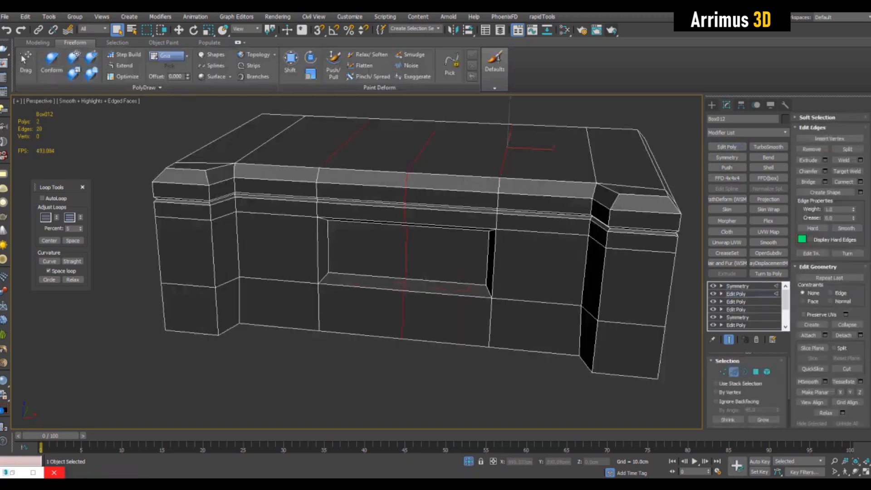
{"action": "middle_click_drag", "start_coordinate": [408, 249], "coordinate": [436, 229], "text": "alt"}
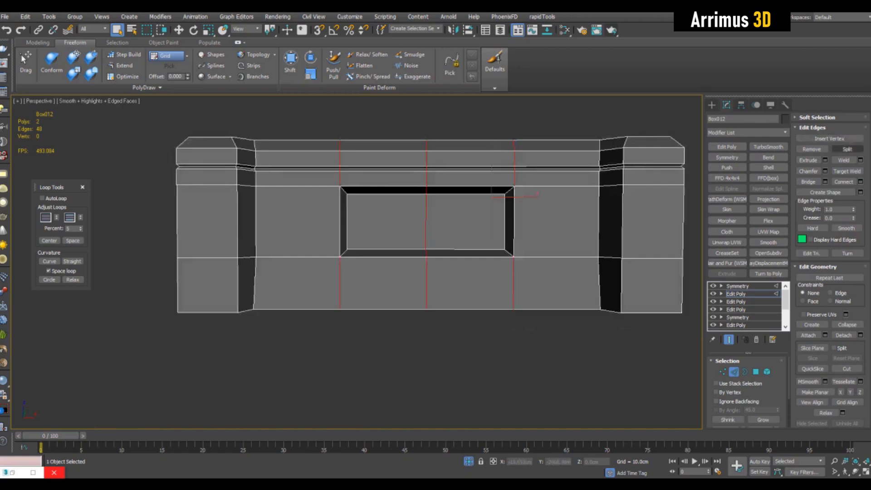
{"action": "middle_click_drag", "start_coordinate": [432, 272], "coordinate": [318, 286]}
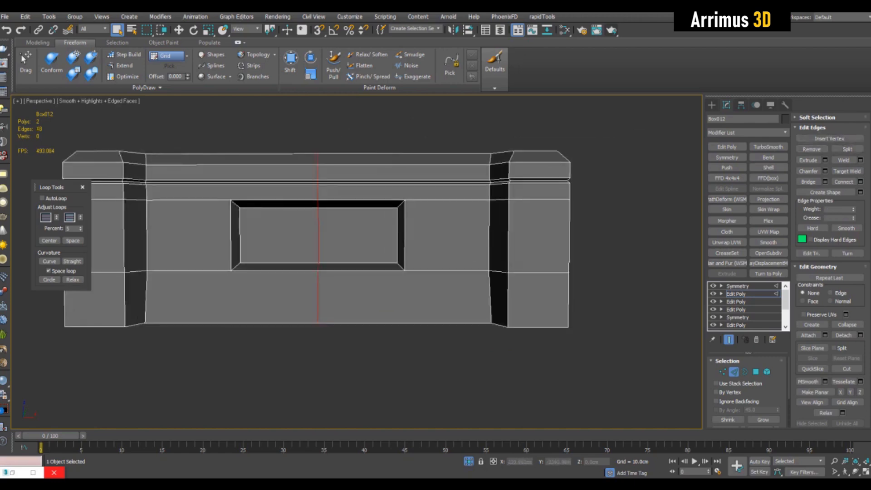
{"action": "middle_click_drag", "start_coordinate": [408, 250], "coordinate": [327, 245], "text": "alt"}
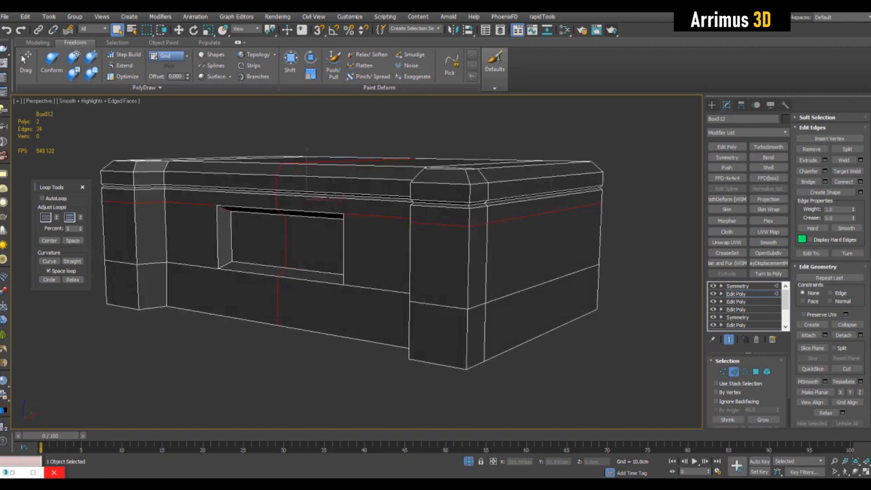
{"action": "double_click", "coordinate": [540, 285], "text": "ctrl"}
{"action": "middle_click_drag", "start_coordinate": [540, 284], "coordinate": [608, 288], "text": "alt"}
{"action": "left_click", "coordinate": [812, 150]}
{"action": "left_click", "coordinate": [812, 149]}
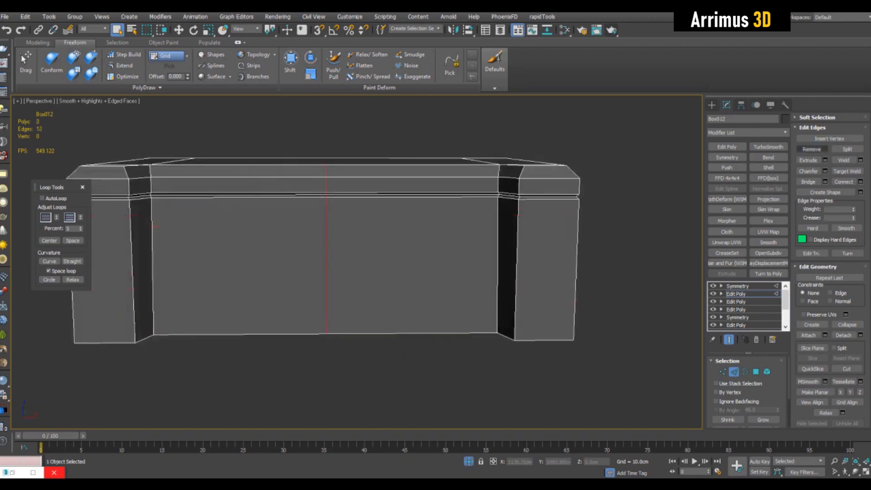
{"action": "key", "text": "ctrl+z"}
Step: Remove the two horizontal edge loops running around the box's front at the window
{"action": "middle_click_drag", "start_coordinate": [454, 254], "coordinate": [517, 253]}
{"action": "left_click", "coordinate": [729, 339]}
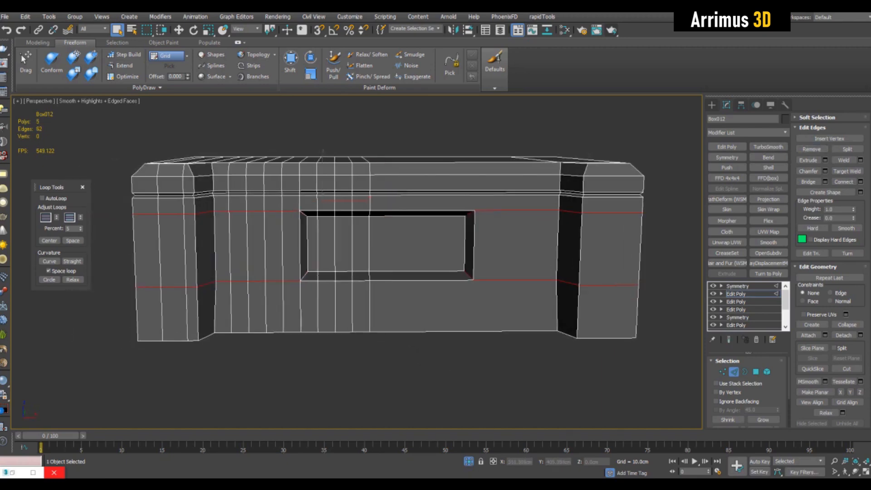
{"action": "key", "text": "alt+x"}
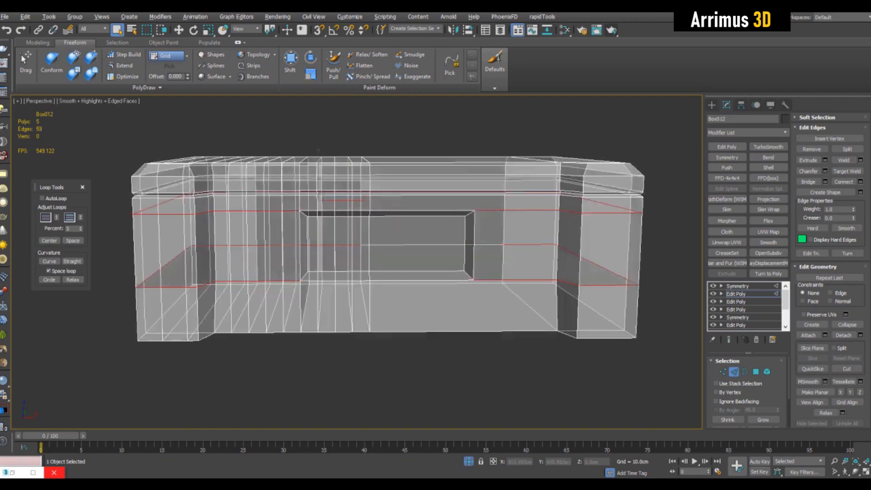
{"action": "key", "text": "alt+x"}
{"action": "left_click", "coordinate": [812, 149]}
Step: Select the vertical edge loop at the box's front right corner and examine it from several angles in see-through mode
{"action": "middle_click_drag", "start_coordinate": [363, 254], "coordinate": [454, 308], "text": "alt"}
{"action": "double_click", "coordinate": [513, 240]}
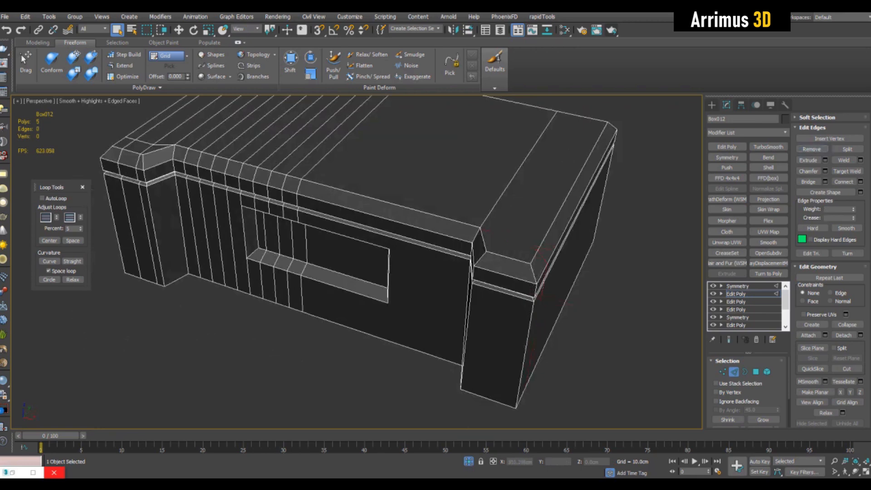
{"action": "double_click", "coordinate": [495, 207]}
{"action": "middle_click_drag", "start_coordinate": [494, 207], "coordinate": [561, 218], "text": "alt"}
{"action": "scroll", "coordinate": [561, 218], "scroll_direction": "up", "scroll_amount": 3}
{"action": "key", "text": "alt+x"}
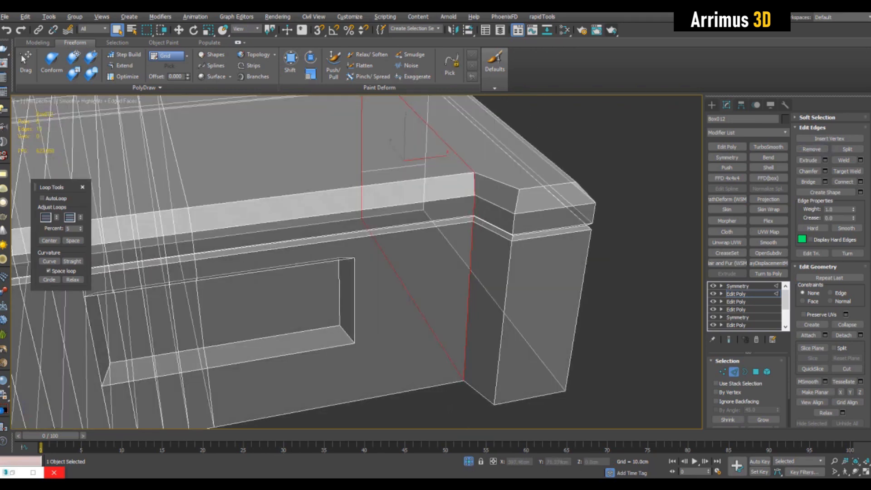
{"action": "middle_click_drag", "start_coordinate": [481, 213], "coordinate": [454, 254], "text": "alt"}
{"action": "left_click_drag", "start_coordinate": [465, 204], "coordinate": [468, 219], "text": "alt"}
{"action": "key", "text": "alt+x"}
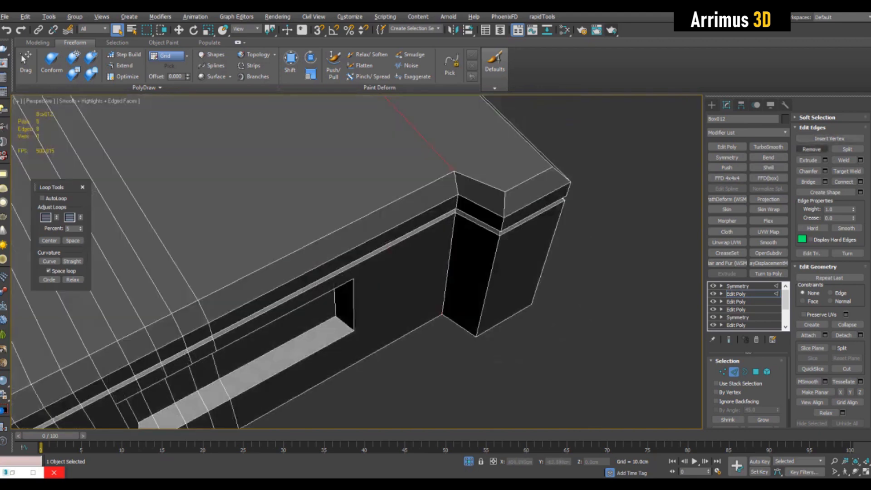
{"action": "middle_click_drag", "start_coordinate": [490, 227], "coordinate": [395, 166], "text": "alt"}
{"action": "scroll", "coordinate": [495, 187], "scroll_direction": "up", "scroll_amount": 8}
{"action": "middle_click_drag", "start_coordinate": [495, 272], "coordinate": [441, 109]}
{"action": "middle_click_drag", "start_coordinate": [500, 245], "coordinate": [485, 213], "text": "alt"}
{"action": "scroll", "coordinate": [540, 209], "scroll_direction": "down", "scroll_amount": 6}
{"action": "key", "text": "F4"}
{"action": "scroll", "coordinate": [495, 211], "scroll_direction": "down", "scroll_amount": 4}
{"action": "key", "text": "F4"}
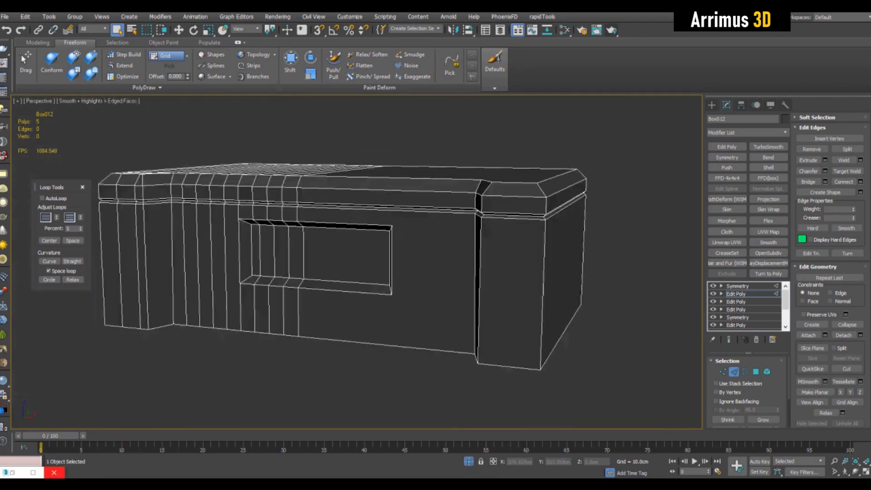
{"action": "key", "text": "F4"}
{"action": "key", "text": "F4"}
{"action": "middle_click_drag", "start_coordinate": [363, 218], "coordinate": [402, 245], "text": "alt"}
{"action": "key", "text": "F4"}
{"action": "key", "text": "F4"}
{"action": "key", "text": "2"}
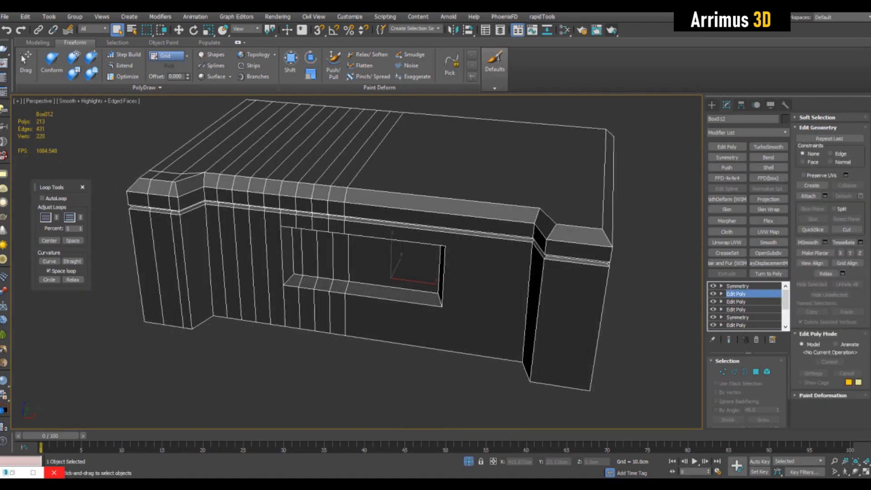
Step: Compare the box's result at the top Symmetry modifier and at the Edit Poly below it
{"action": "left_click", "coordinate": [738, 286]}
{"action": "middle_click_drag", "start_coordinate": [400, 304], "coordinate": [383, 270], "text": "alt"}
{"action": "left_click", "coordinate": [736, 294]}
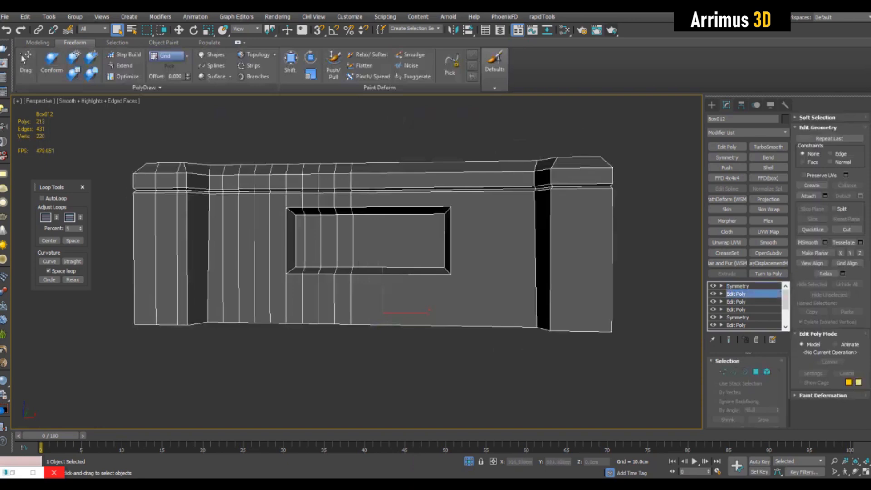
{"action": "middle_click_drag", "start_coordinate": [383, 270], "coordinate": [385, 290], "text": "alt"}
{"action": "left_click", "coordinate": [738, 286]}
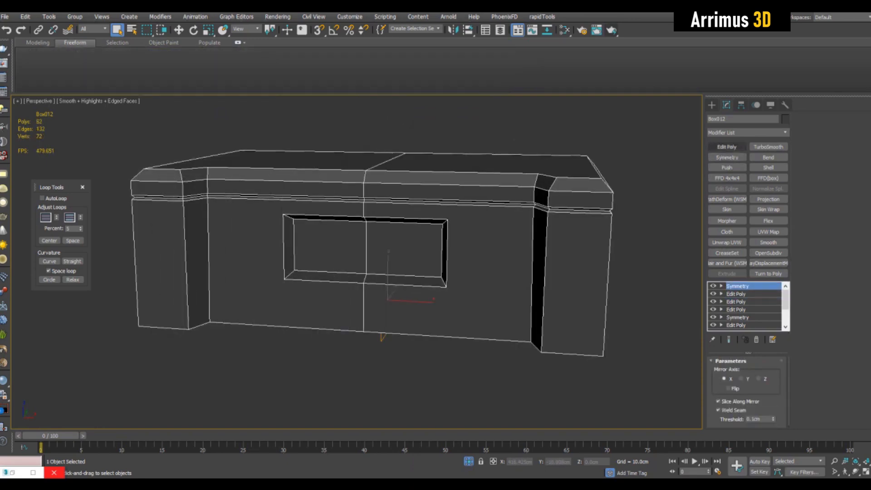
Step: Add a new Edit Poly modifier on top and remove the vertical center seam edges of the box
{"action": "left_click", "coordinate": [727, 147]}
{"action": "key", "text": "2"}
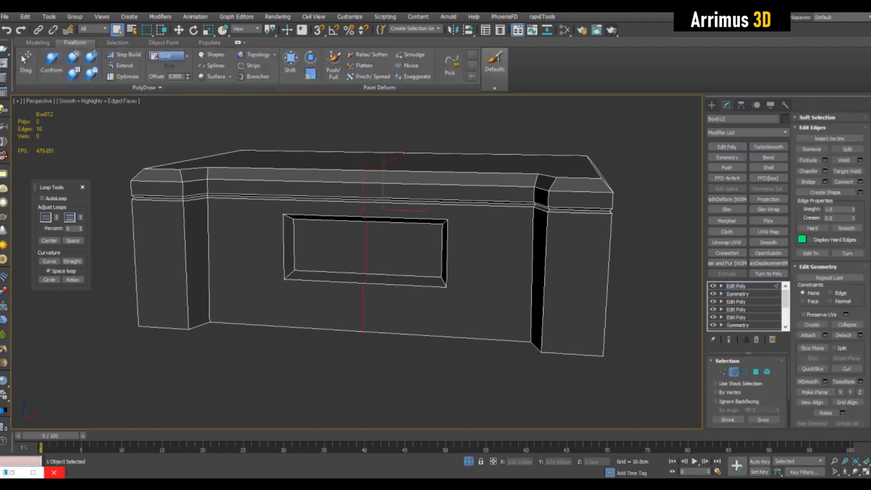
{"action": "left_click", "coordinate": [812, 148], "text": "ctrl"}
{"action": "middle_click_drag", "start_coordinate": [383, 268], "coordinate": [382, 287], "text": "alt"}
{"action": "key", "text": "2"}
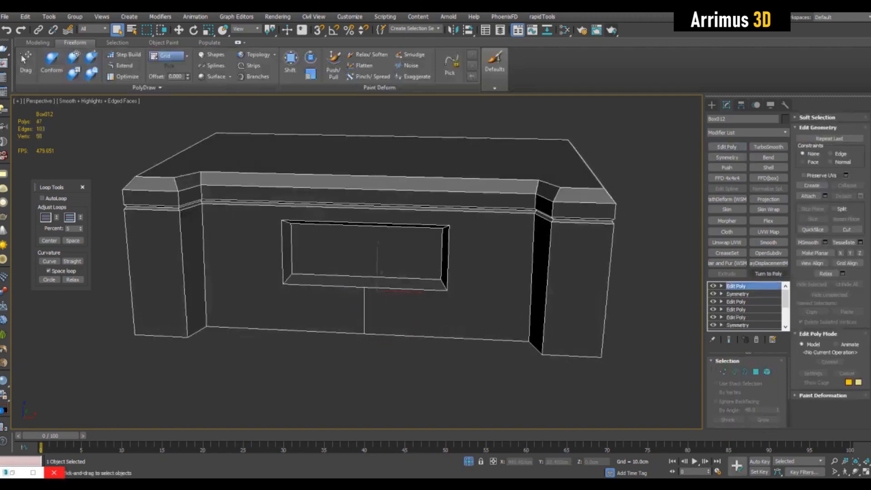
Step: Add a Turn to Poly modifier with Limit Polygon Size enabled on top of the box's stack
{"action": "left_click", "coordinate": [769, 274]}
{"action": "left_click", "coordinate": [717, 384]}
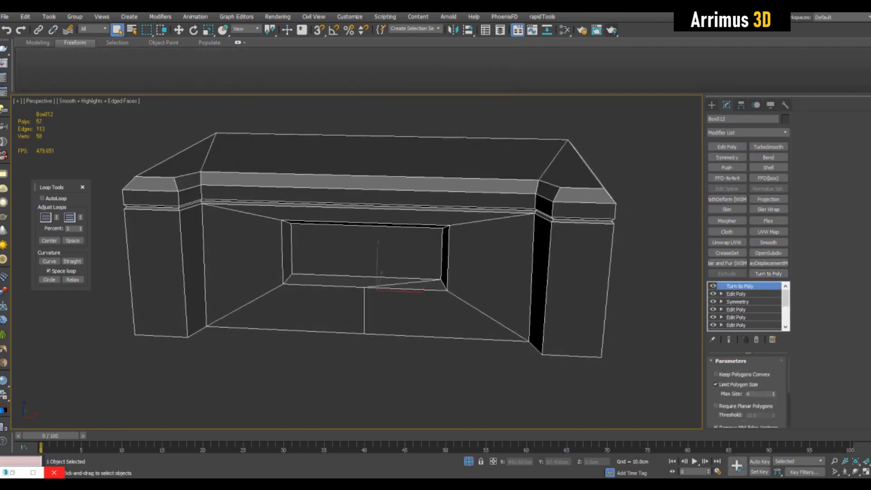
{"action": "middle_click_drag", "start_coordinate": [381, 286], "coordinate": [379, 247], "text": "alt"}
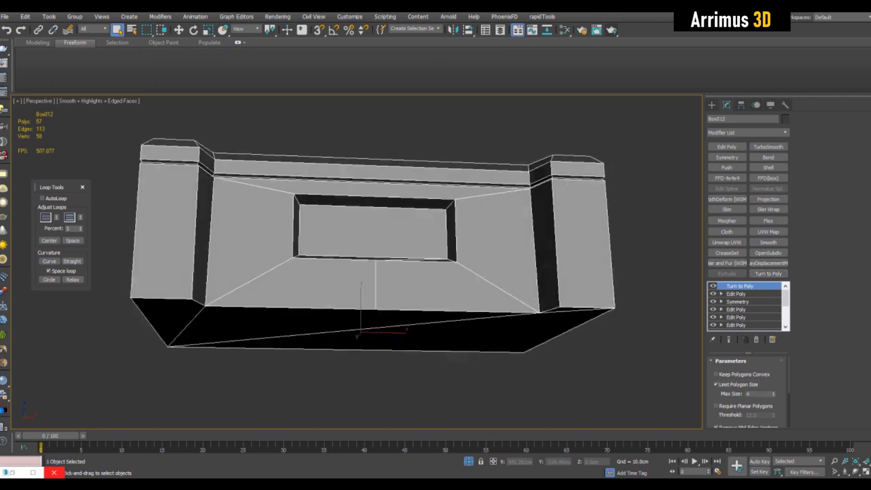
Step: In the lower Edit Poly, target-weld the vertex at the bottom of the box's front center seam, then return to the Turn to Poly result
{"action": "left_click", "coordinate": [736, 294]}
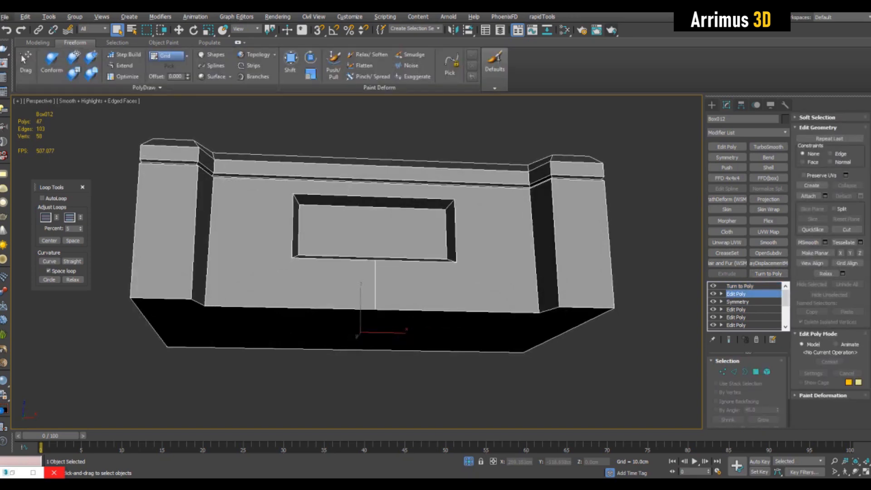
{"action": "middle_click_drag", "start_coordinate": [379, 254], "coordinate": [375, 284], "text": "alt"}
{"action": "key", "text": "1"}
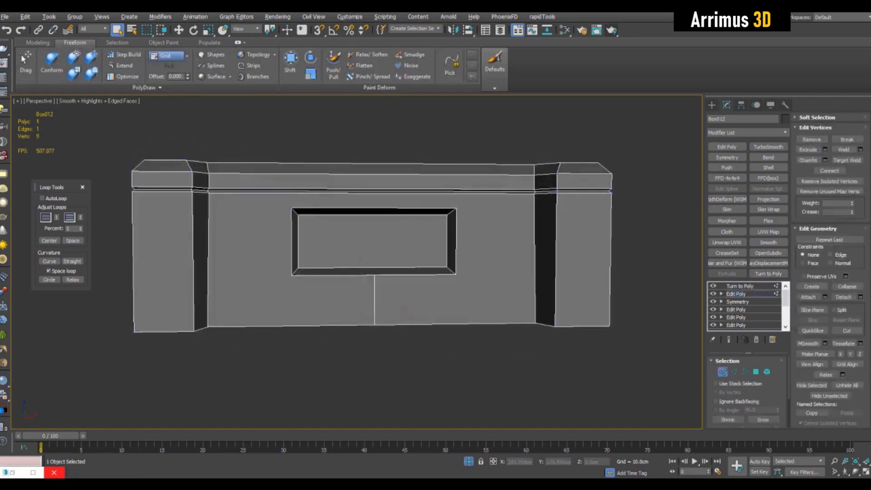
{"action": "key", "text": "2"}
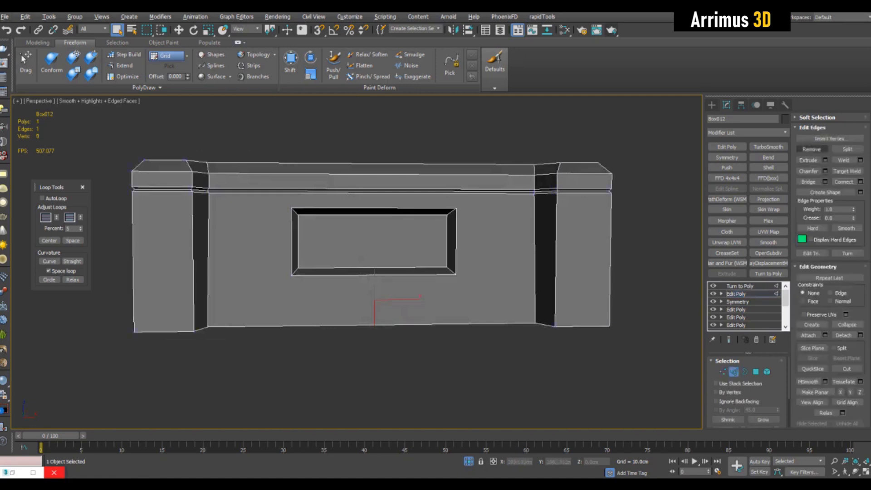
{"action": "key", "text": "2"}
{"action": "key", "text": "1"}
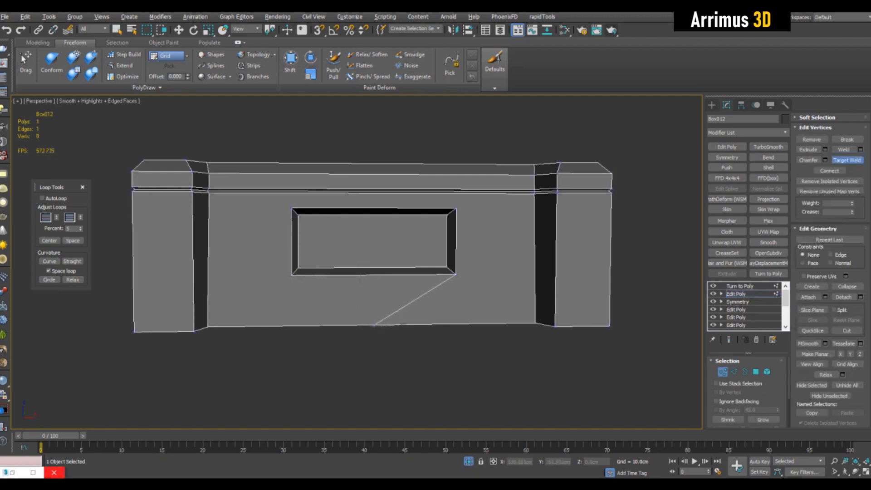
{"action": "left_click", "coordinate": [536, 323]}
{"action": "right_click", "coordinate": [536, 323]}
{"action": "key", "text": "1"}
{"action": "left_click", "coordinate": [740, 286]}
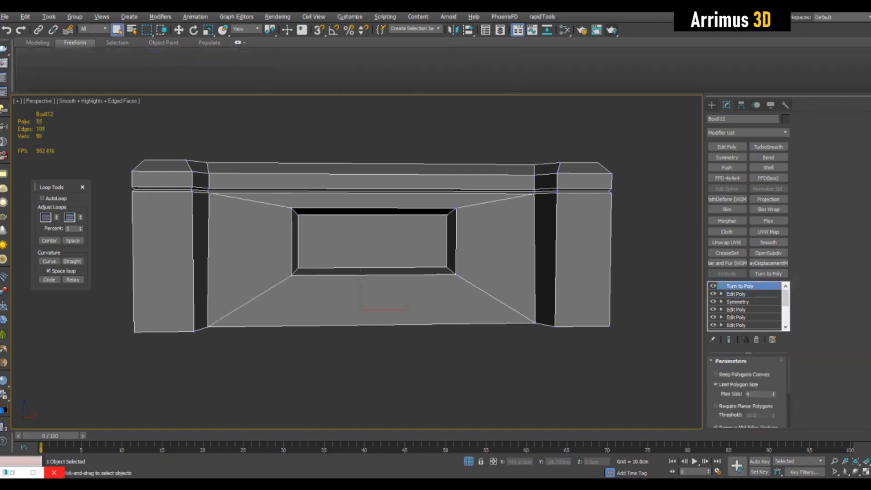
Step: Add an Unwrap UVW modifier, select all polygons and apply Flatten Mapping with default settings
{"action": "middle_click_drag", "start_coordinate": [545, 263], "coordinate": [404, 295], "text": "alt"}
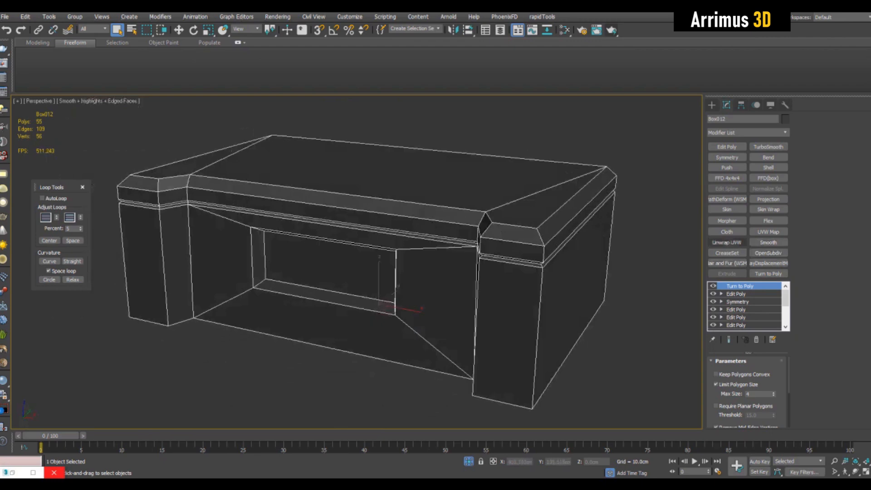
{"action": "mouse_move", "coordinate": [404, 281]}
{"action": "middle_mouse_down", "text": "alt"}
{"action": "mouse_move", "coordinate": [418, 293]}
{"action": "mouse_move", "coordinate": [456, 274]}
{"action": "mouse_move", "coordinate": [462, 281]}
{"action": "middle_mouse_up", "text": "alt"}
{"action": "left_click", "coordinate": [727, 242]}
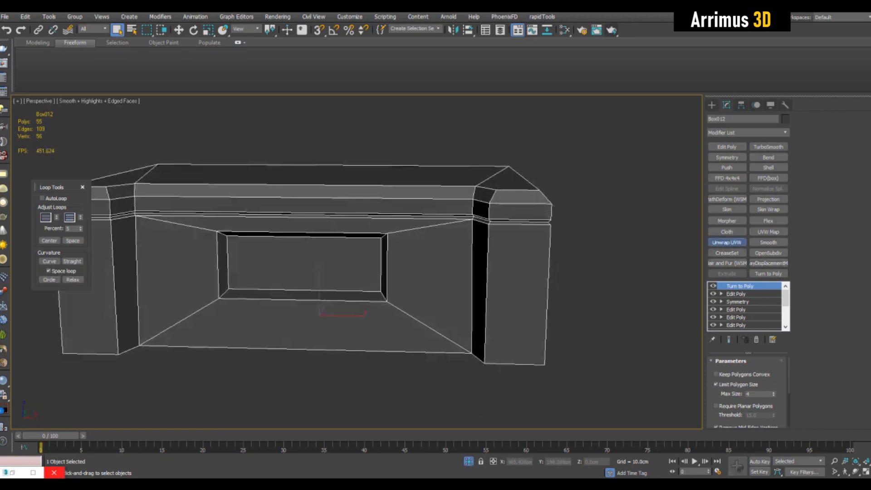
{"action": "key", "text": "3"}
{"action": "key", "text": "ctrl+a"}
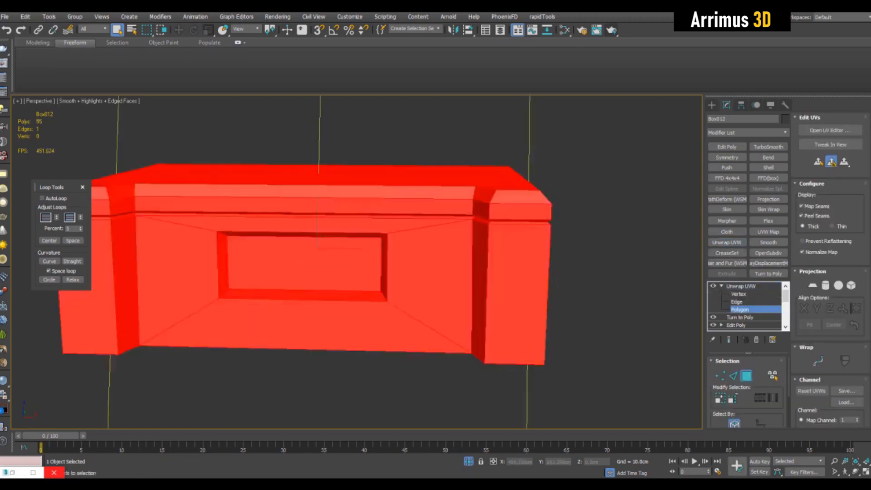
{"action": "left_click", "coordinate": [830, 131]}
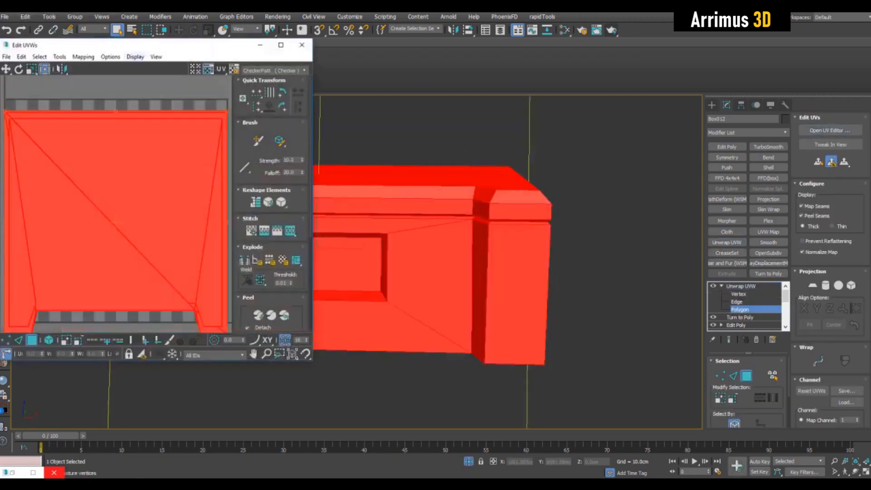
{"action": "left_click", "coordinate": [83, 56]}
{"action": "left_click", "coordinate": [90, 66]}
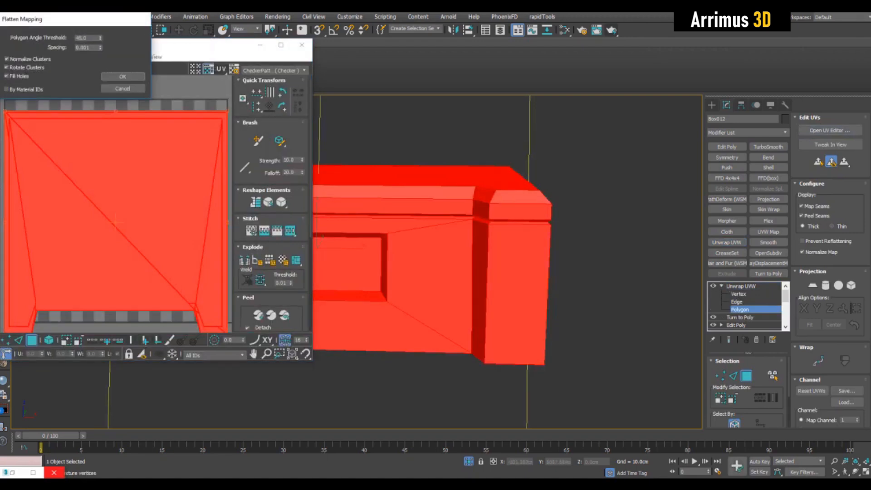
{"action": "left_click", "coordinate": [122, 76]}
{"action": "middle_click_drag", "start_coordinate": [115, 191], "coordinate": [123, 191]}
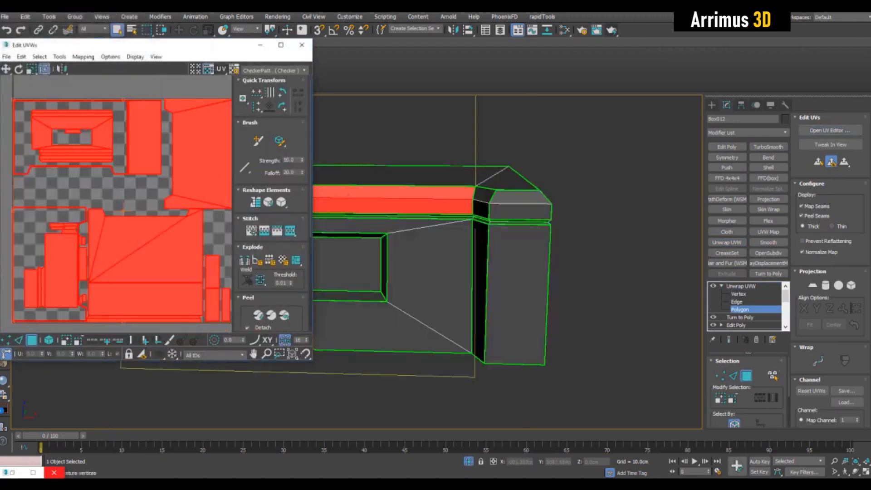
{"action": "left_click", "coordinate": [741, 286]}
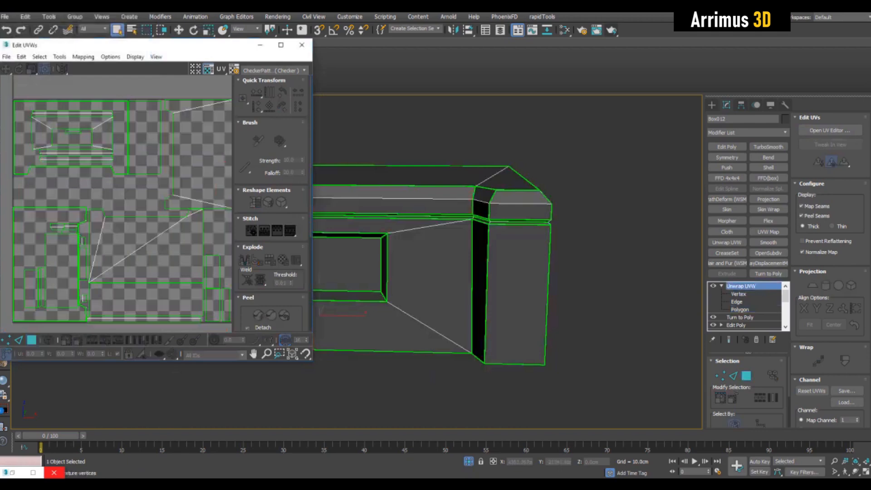
{"action": "left_click", "coordinate": [302, 45]}
{"action": "left_click", "coordinate": [727, 146]}
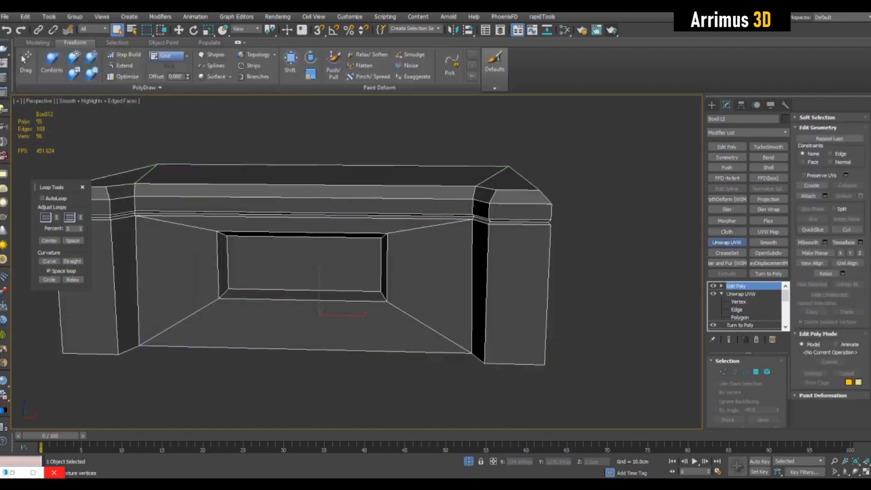
{"action": "left_click", "coordinate": [728, 242]}
{"action": "left_click", "coordinate": [830, 130]}
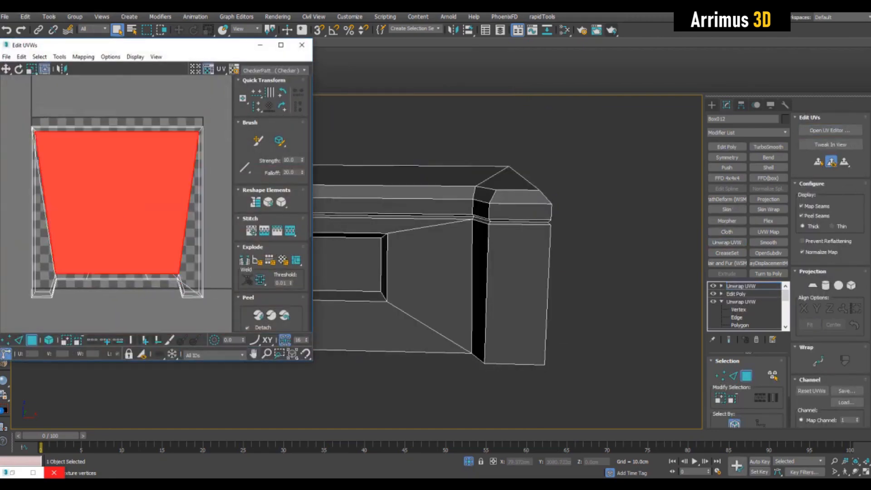
{"action": "left_click", "coordinate": [136, 204]}
{"action": "middle_click_drag", "start_coordinate": [136, 204], "coordinate": [124, 217]}
{"action": "left_click", "coordinate": [150, 175]}
{"action": "left_click", "coordinate": [171, 297]}
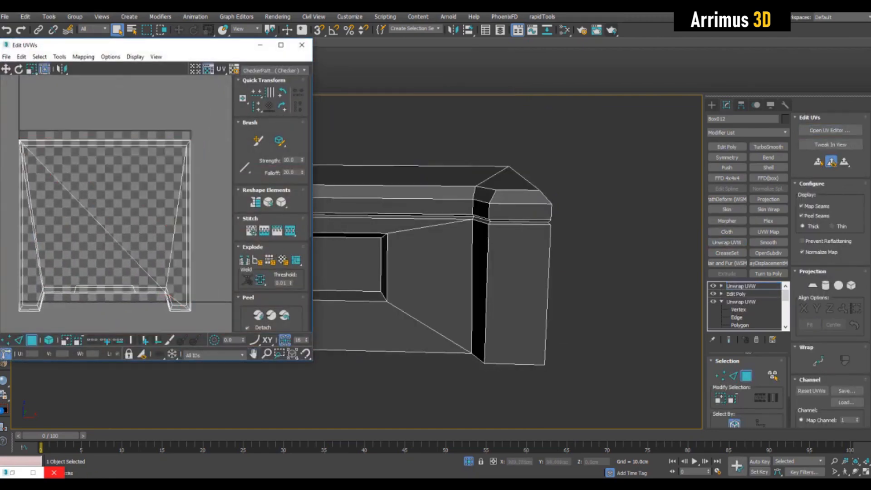
{"action": "right_click", "coordinate": [747, 286]}
{"action": "left_click", "coordinate": [774, 97]}
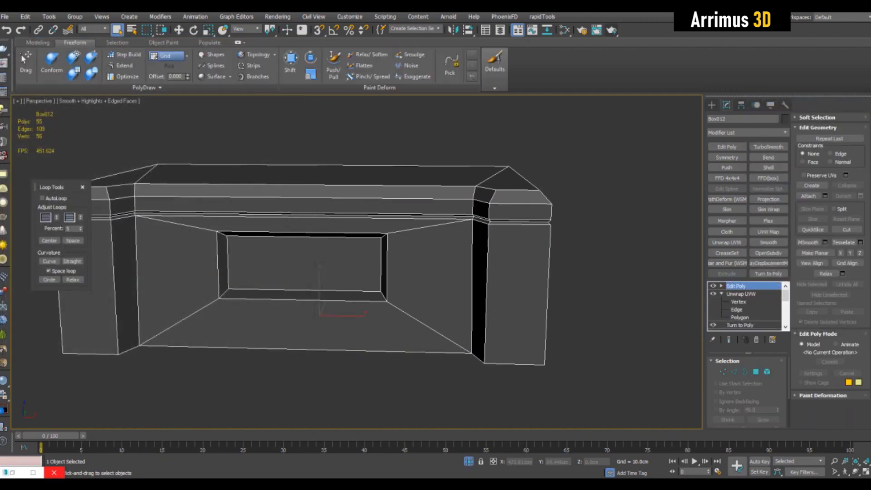
{"action": "right_click", "coordinate": [738, 286]}
{"action": "left_click", "coordinate": [774, 99]}
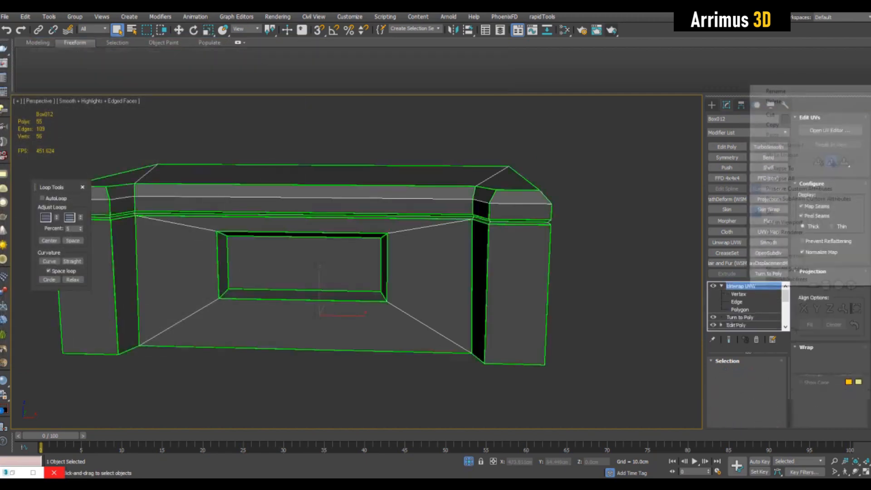
Step: Collapse the box's modifier stack to an Editable Poly
{"action": "right_click", "coordinate": [746, 286]}
{"action": "left_click", "coordinate": [774, 168]}
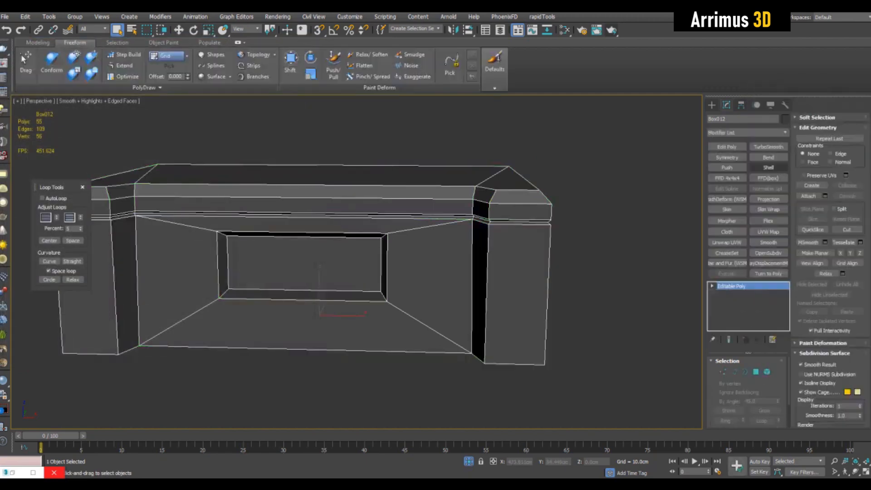
Step: Add Edit Poly and Unwrap UVW modifiers and review the box's UV islands in the UV editor
{"action": "left_click", "coordinate": [727, 146]}
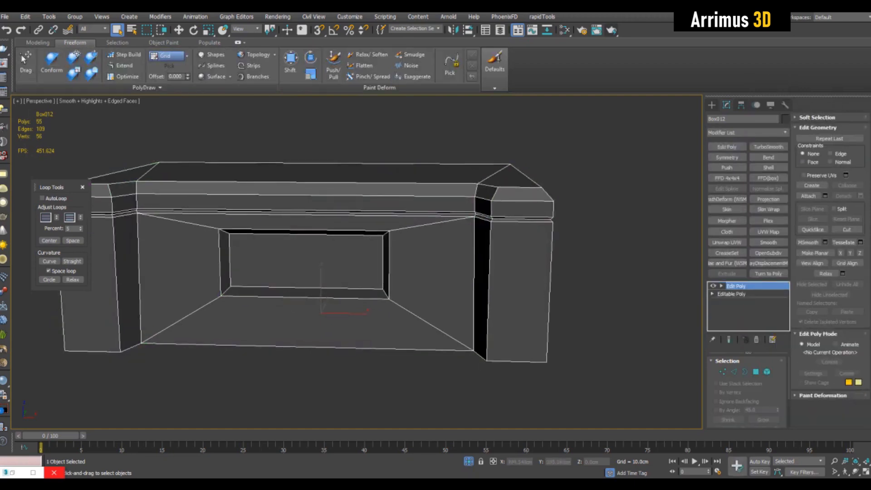
{"action": "left_click", "coordinate": [727, 242]}
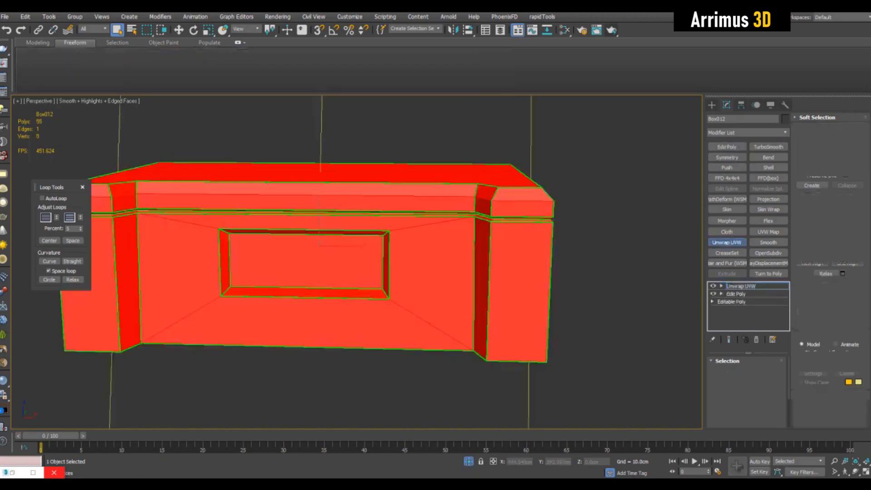
{"action": "left_click", "coordinate": [831, 130]}
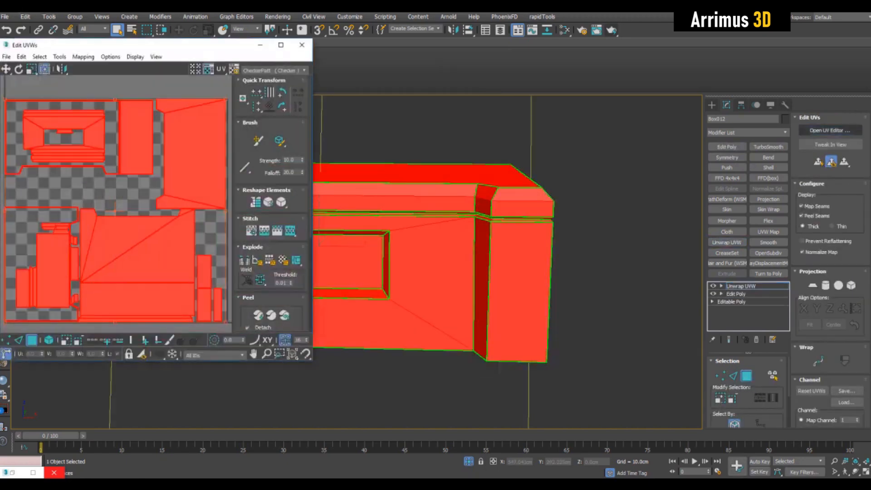
{"action": "left_click", "coordinate": [144, 192]}
{"action": "scroll", "coordinate": [154, 193], "scroll_direction": "down", "scroll_amount": 2}
{"action": "left_click", "coordinate": [166, 199]}
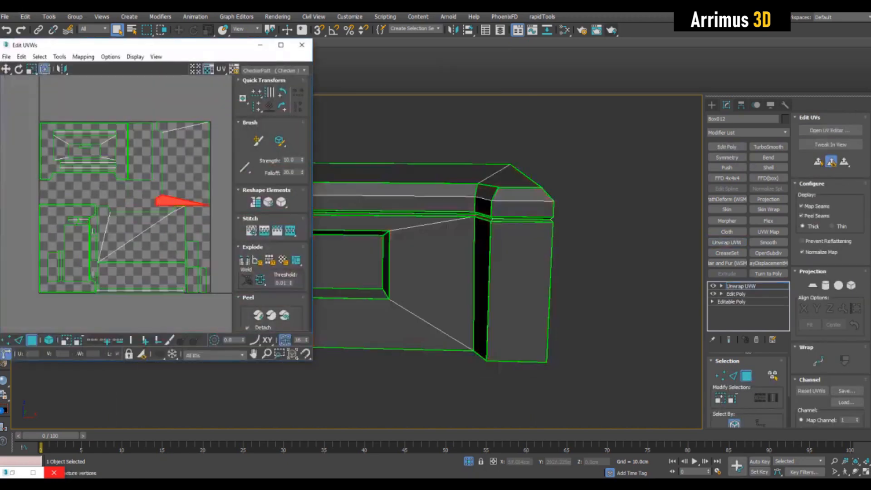
{"action": "middle_click_drag", "start_coordinate": [167, 199], "coordinate": [161, 188]}
{"action": "left_click", "coordinate": [174, 157]}
{"action": "left_click", "coordinate": [136, 148]}
{"action": "left_click", "coordinate": [132, 181]}
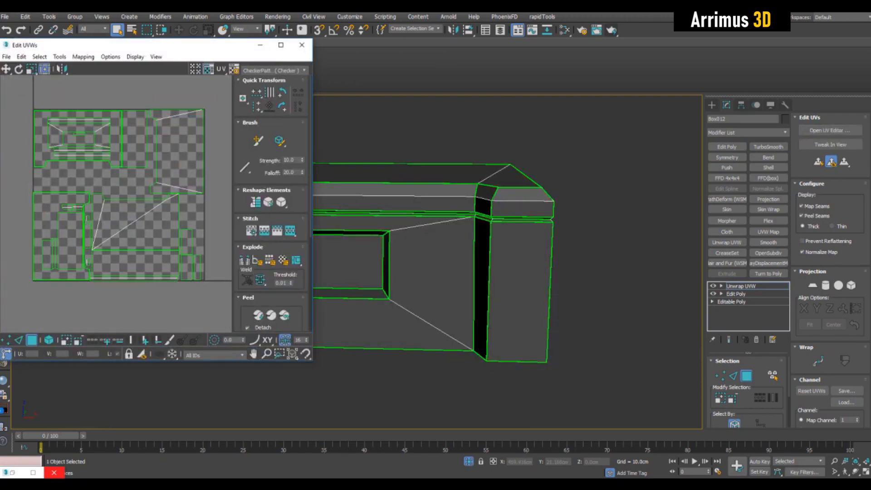
{"action": "left_click", "coordinate": [135, 145]}
{"action": "left_click", "coordinate": [151, 228]}
{"action": "middle_click_drag", "start_coordinate": [151, 228], "coordinate": [155, 229]}
{"action": "key", "text": "3"}
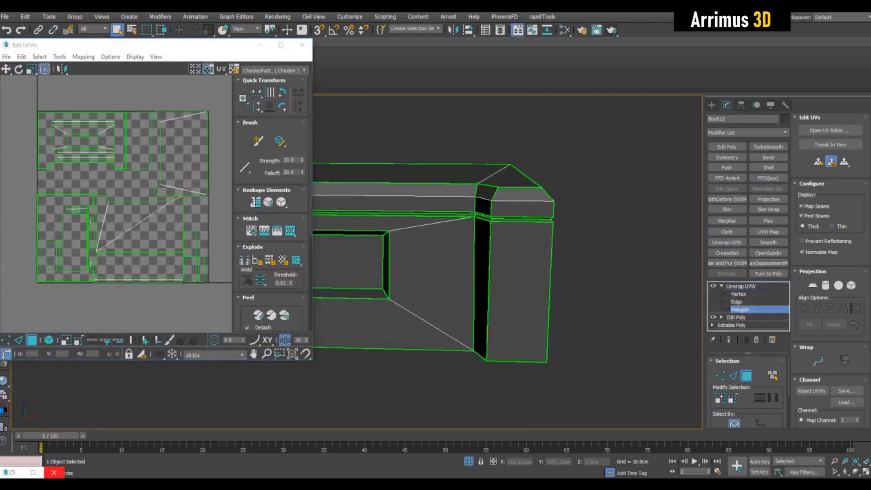
{"action": "middle_click_drag", "start_coordinate": [454, 263], "coordinate": [461, 263]}
Step: Collapse the box's modifier stack again
{"action": "right_click", "coordinate": [747, 286]}
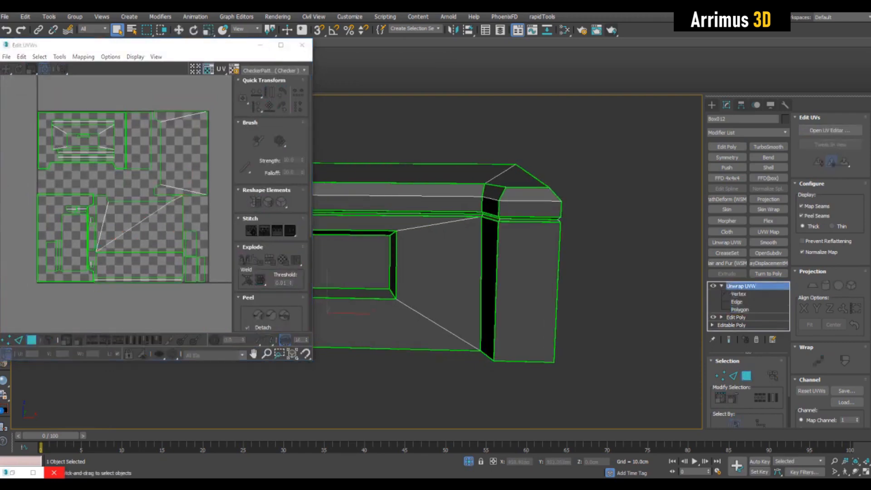
{"action": "left_click", "coordinate": [776, 169]}
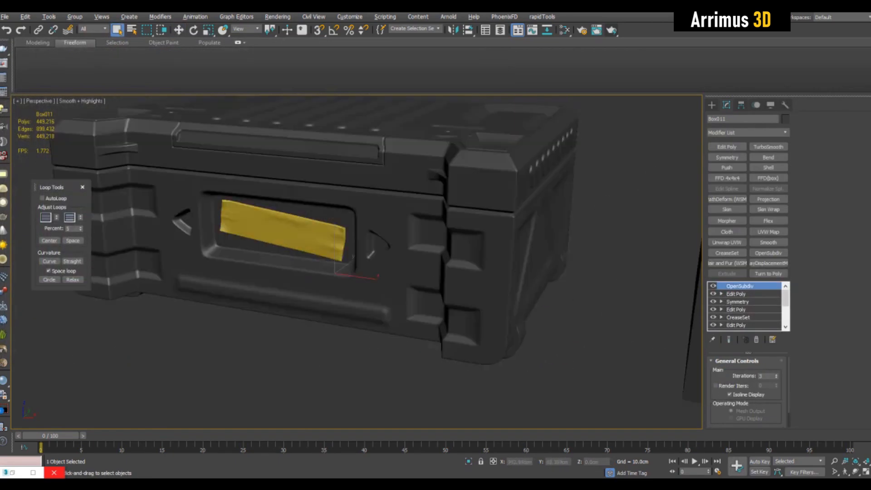
Step: Select the detailed case's CreaseSet modifier with end result shown and examine its front under subdivision
{"action": "left_click", "coordinate": [739, 317]}
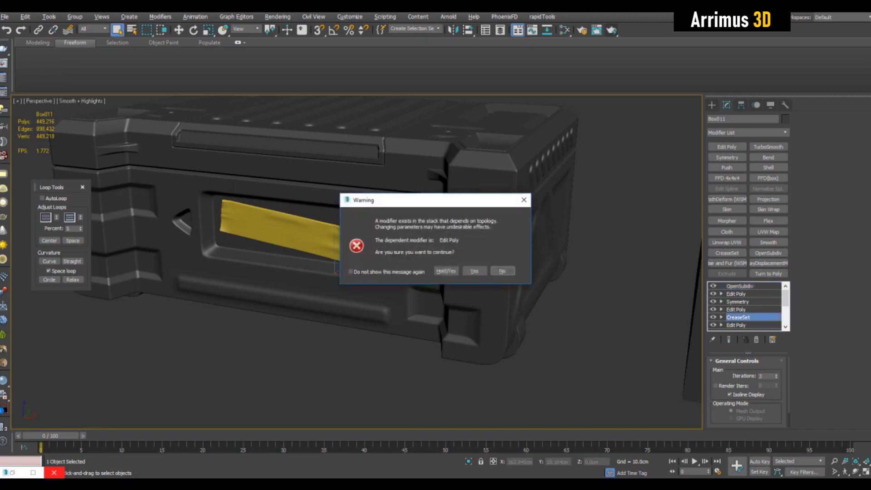
{"action": "key", "text": "Return"}
{"action": "middle_click_drag", "start_coordinate": [345, 254], "coordinate": [430, 259], "text": "alt"}
{"action": "left_click", "coordinate": [729, 339]}
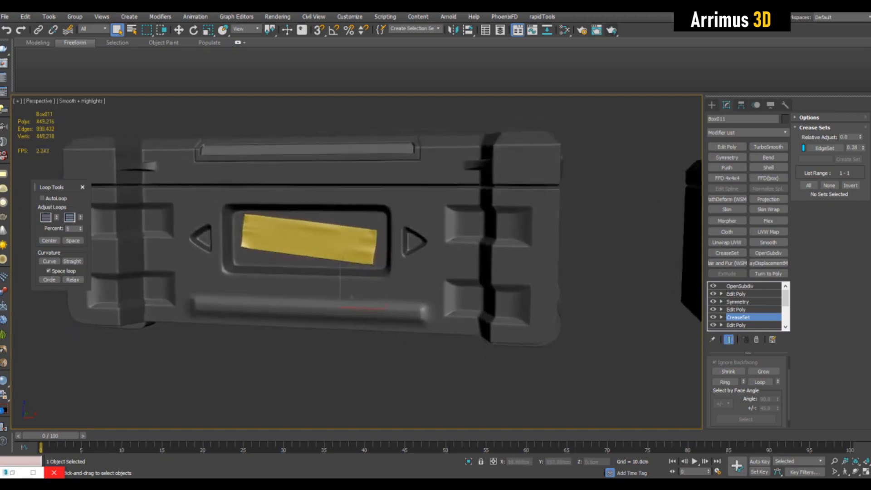
{"action": "scroll", "coordinate": [554, 231], "scroll_direction": "up", "scroll_amount": 4}
{"action": "scroll", "coordinate": [456, 249], "scroll_direction": "up", "scroll_amount": 6}
{"action": "scroll", "coordinate": [522, 215], "scroll_direction": "down", "scroll_amount": 13}
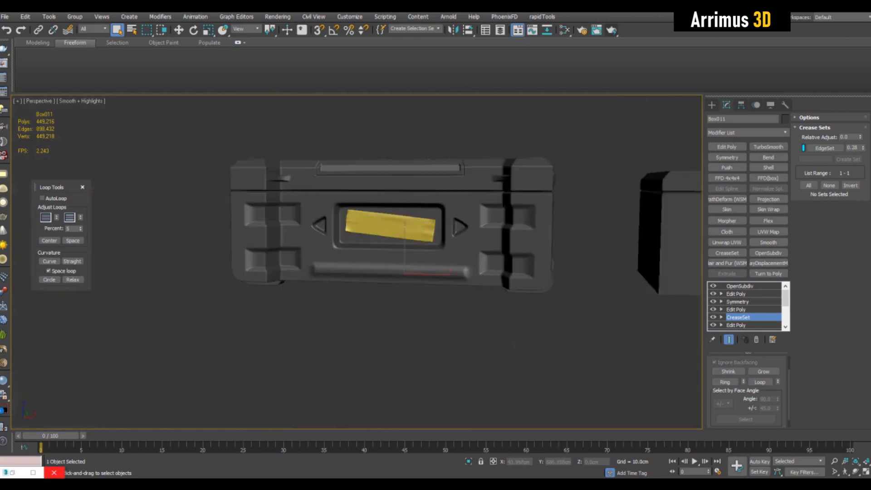
{"action": "middle_click_drag", "start_coordinate": [522, 215], "coordinate": [503, 237]}
{"action": "scroll", "coordinate": [526, 246], "scroll_direction": "up", "scroll_amount": 8}
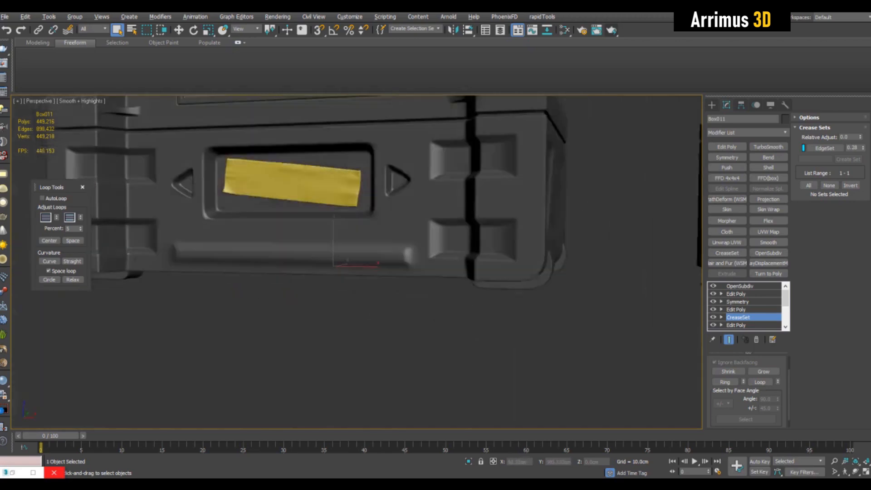
Step: Lower the CreaseSet edge set crease value to about 0.15 and check the smoothed case
{"action": "mouse_move", "coordinate": [527, 245]}
{"action": "middle_mouse_down", "text": "alt"}
{"action": "mouse_move", "coordinate": [504, 263]}
{"action": "mouse_move", "coordinate": [515, 255]}
{"action": "middle_mouse_up", "text": "alt"}
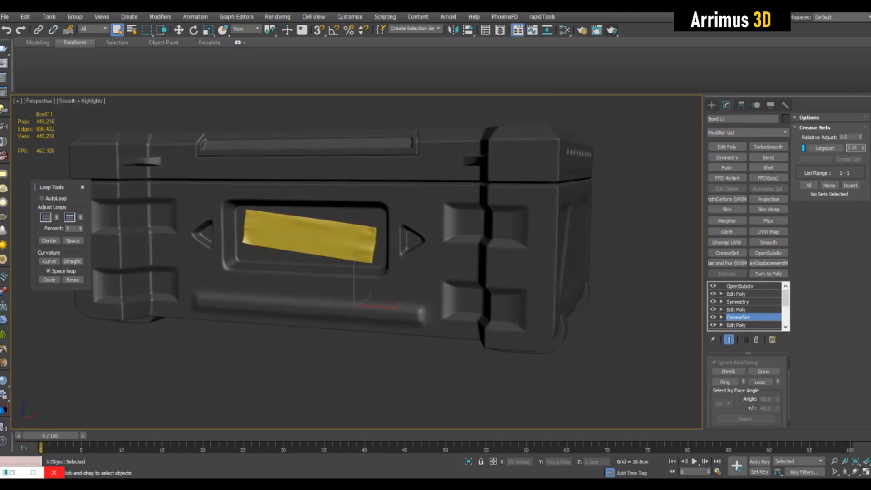
{"action": "middle_click_drag", "start_coordinate": [527, 245], "coordinate": [552, 252], "text": "alt"}
{"action": "middle_click_drag", "start_coordinate": [357, 262], "coordinate": [349, 278], "text": "alt"}
{"action": "scroll", "coordinate": [590, 236], "scroll_direction": "down", "scroll_amount": 7}
{"action": "middle_click_drag", "start_coordinate": [590, 236], "coordinate": [608, 272], "text": "alt"}
{"action": "scroll", "coordinate": [606, 230], "scroll_direction": "up", "scroll_amount": 7}
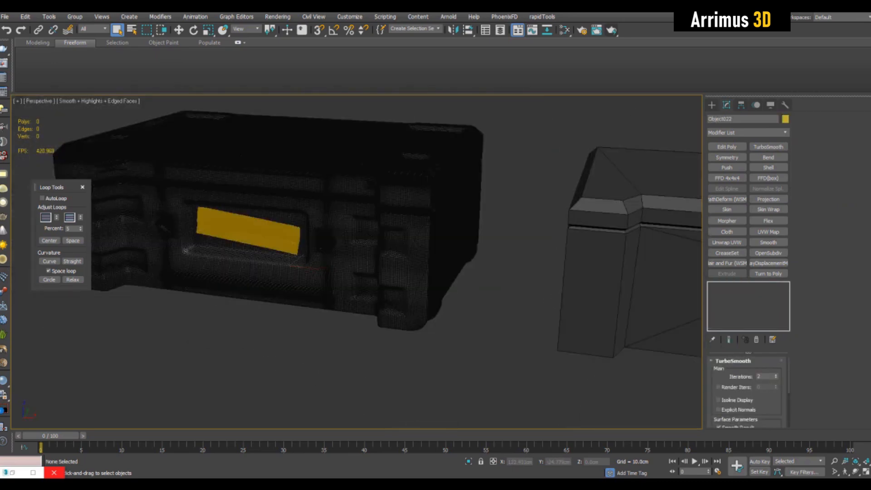
Step: Select the simpler box model and switch to the Move tool
{"action": "middle_click_drag", "start_coordinate": [590, 290], "coordinate": [497, 268], "text": "alt"}
{"action": "scroll", "coordinate": [601, 255], "scroll_direction": "up", "scroll_amount": 6}
{"action": "key", "text": "F4"}
{"action": "scroll", "coordinate": [602, 254], "scroll_direction": "down", "scroll_amount": 4}
{"action": "scroll", "coordinate": [423, 245], "scroll_direction": "down", "scroll_amount": 5}
{"action": "left_click", "coordinate": [454, 291]}
{"action": "key", "text": "w"}
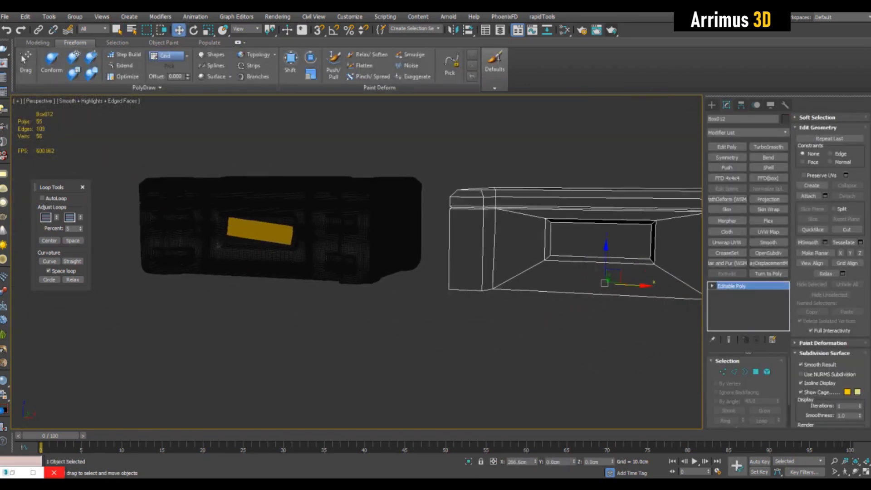
Step: Add an Edit Poly modifier to the simpler box and select its bottom front edge
{"action": "right_click", "coordinate": [536, 462]}
{"action": "scroll", "coordinate": [334, 277], "scroll_direction": "up", "scroll_amount": 5}
{"action": "middle_click_drag", "start_coordinate": [334, 277], "coordinate": [325, 245], "text": "alt"}
{"action": "left_click", "coordinate": [727, 147]}
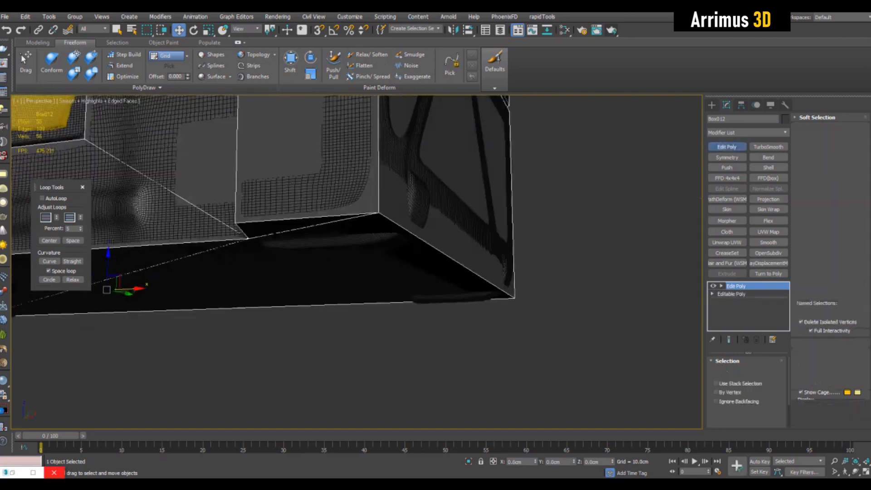
{"action": "key", "text": "2"}
{"action": "left_click", "coordinate": [447, 255]}
{"action": "middle_click_drag", "start_coordinate": [447, 256], "coordinate": [475, 268]}
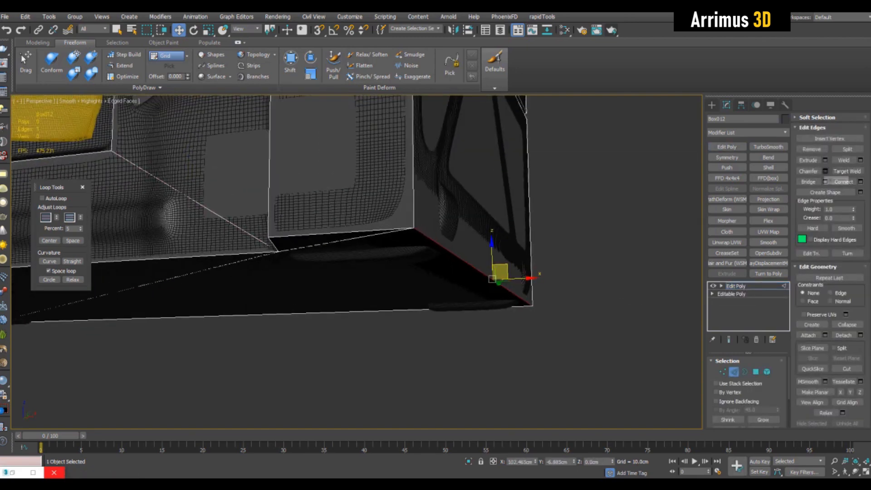
Step: Chamfer the selected bottom edge by about 4.6 cm with one segment
{"action": "left_click", "coordinate": [826, 171]}
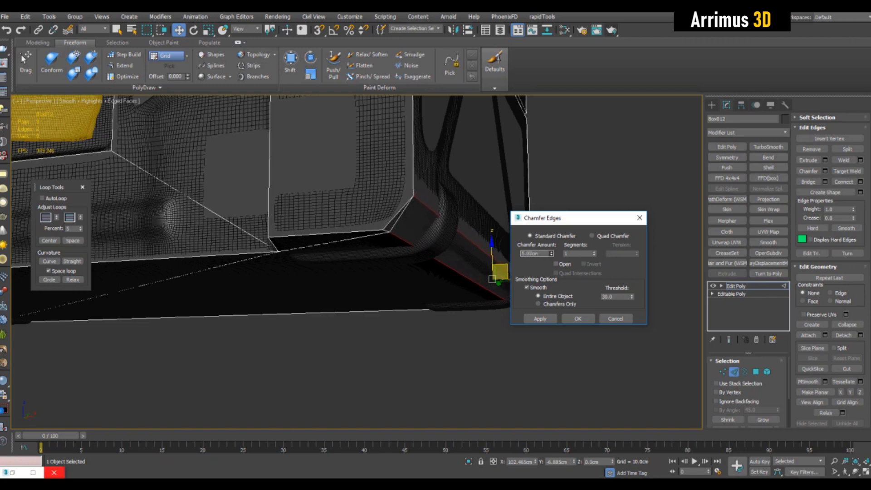
{"action": "scroll", "coordinate": [454, 272], "scroll_direction": "down", "scroll_amount": 5}
{"action": "middle_click_drag", "start_coordinate": [453, 272], "coordinate": [468, 291], "text": "alt"}
{"action": "scroll", "coordinate": [443, 275], "scroll_direction": "up", "scroll_amount": 4}
{"action": "scroll", "coordinate": [443, 274], "scroll_direction": "down", "scroll_amount": 4}
{"action": "scroll", "coordinate": [467, 290], "scroll_direction": "up", "scroll_amount": 6}
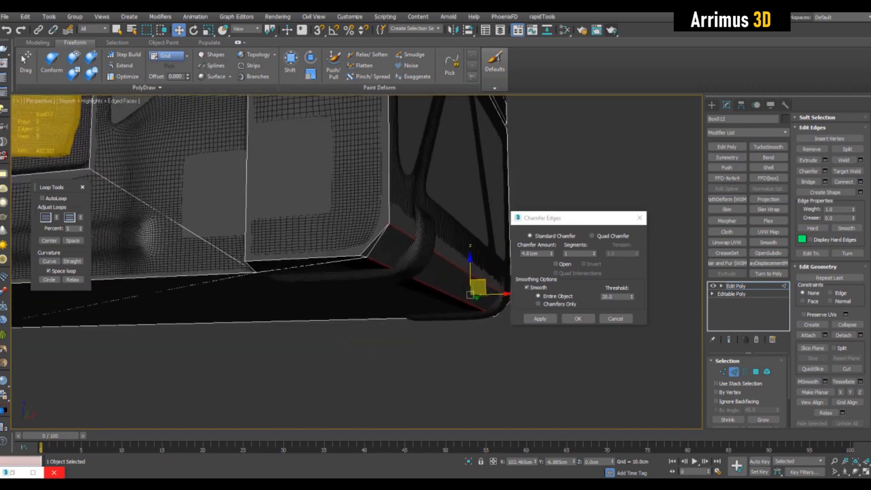
{"action": "middle_click_drag", "start_coordinate": [467, 291], "coordinate": [481, 291], "text": "alt"}
{"action": "scroll", "coordinate": [472, 291], "scroll_direction": "down", "scroll_amount": 5}
{"action": "scroll", "coordinate": [481, 290], "scroll_direction": "down", "scroll_amount": 3}
{"action": "scroll", "coordinate": [482, 290], "scroll_direction": "up", "scroll_amount": 8}
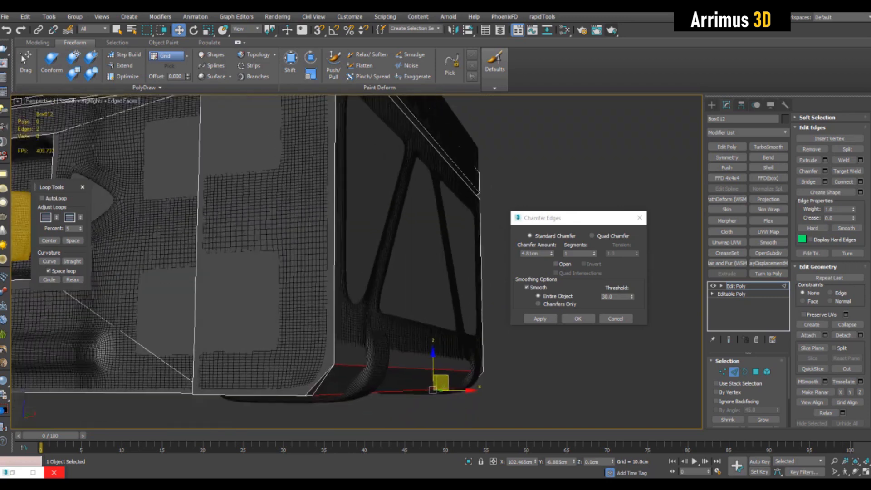
{"action": "mouse_move", "coordinate": [552, 253]}
{"action": "left_mouse_down"}
{"action": "mouse_move", "coordinate": [552, 245]}
{"action": "mouse_move", "coordinate": [552, 255]}
{"action": "left_mouse_up"}
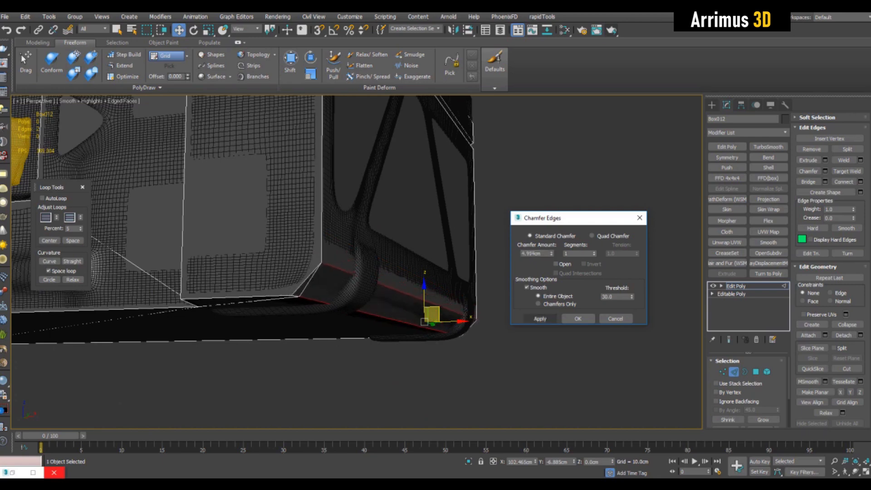
{"action": "left_click", "coordinate": [578, 319]}
Step: Isolate the box and target-weld the stray chamfer vertex at its bottom corner
{"action": "key", "text": "2"}
{"action": "key", "text": "q"}
{"action": "key", "text": "alt+q"}
{"action": "middle_click_drag", "start_coordinate": [545, 313], "coordinate": [541, 293], "text": "alt"}
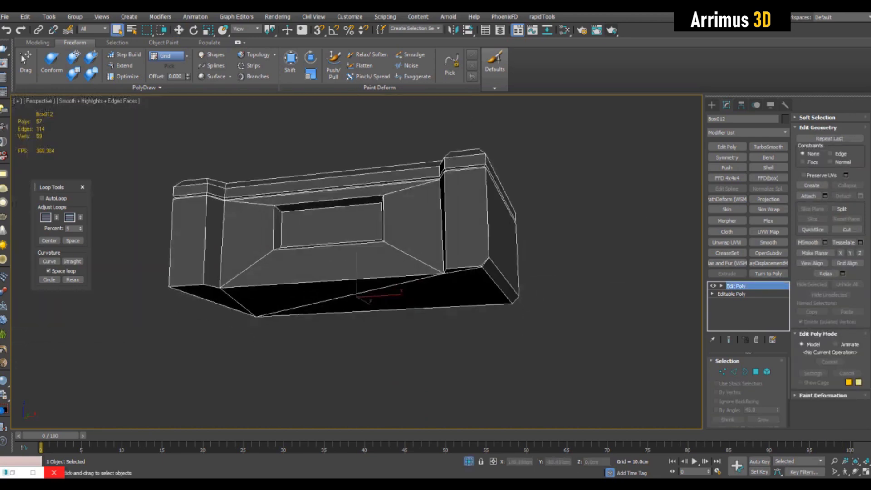
{"action": "scroll", "coordinate": [364, 250], "scroll_direction": "up", "scroll_amount": 5}
{"action": "key", "text": "1"}
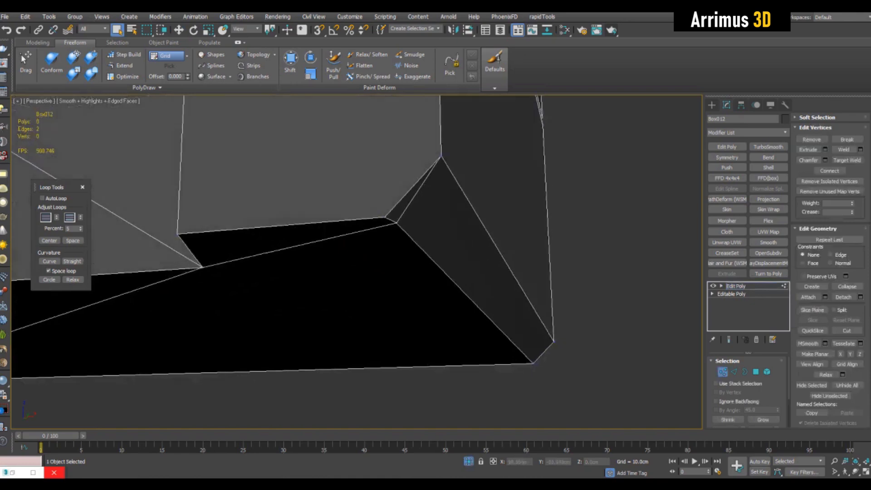
{"action": "left_click", "coordinate": [397, 223]}
{"action": "right_click", "coordinate": [398, 223]}
{"action": "left_click", "coordinate": [398, 223]}
{"action": "key", "text": "w"}
{"action": "scroll", "coordinate": [397, 223], "scroll_direction": "down", "scroll_amount": 3}
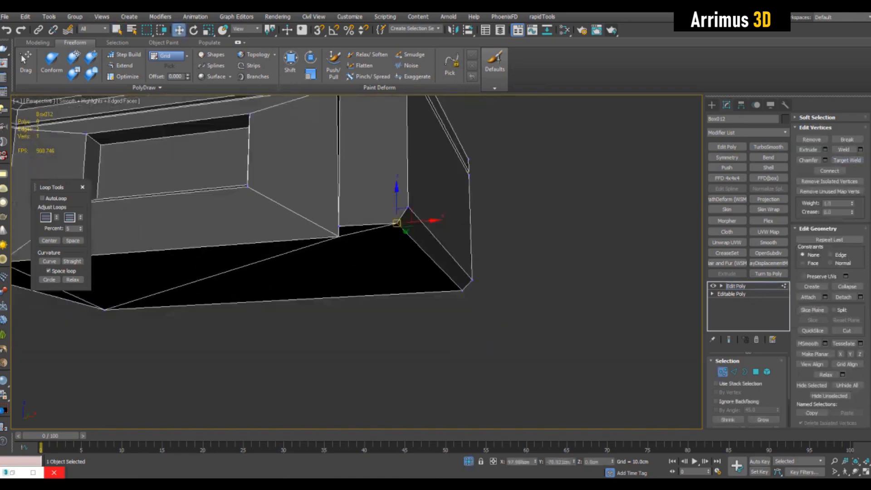
{"action": "middle_click_drag", "start_coordinate": [397, 223], "coordinate": [227, 199], "text": "alt"}
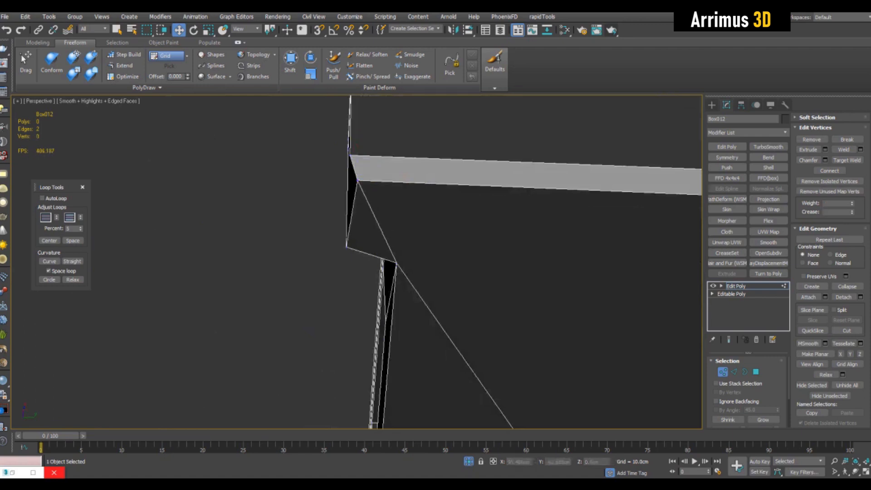
{"action": "middle_click_drag", "start_coordinate": [226, 199], "coordinate": [252, 193], "text": "alt"}
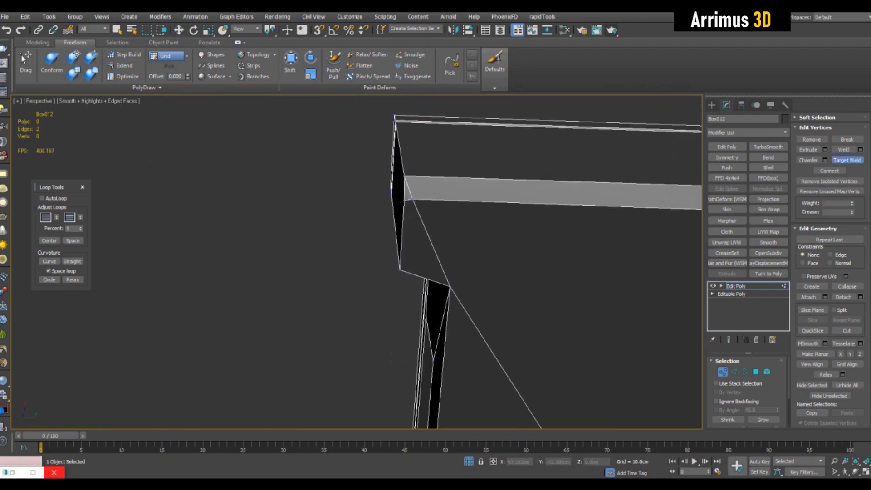
{"action": "middle_click_drag", "start_coordinate": [409, 227], "coordinate": [412, 205]}
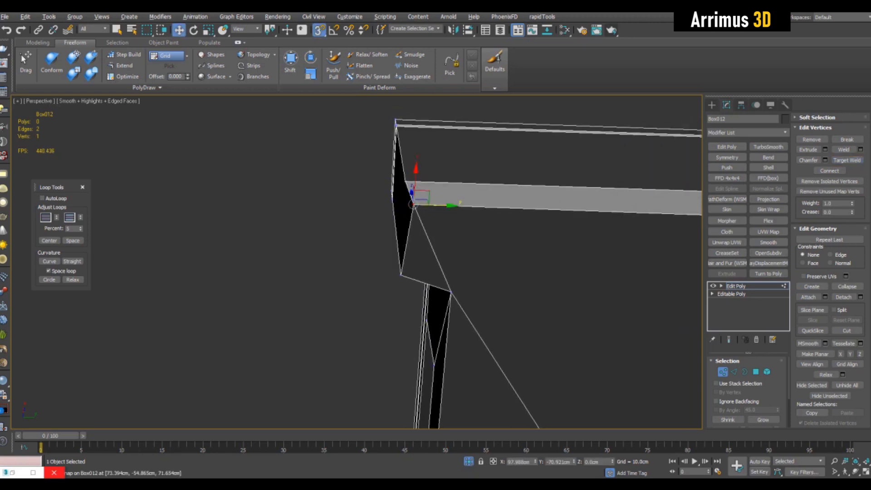
Step: Move the box's bottom corner vertices into place with snapping enabled
{"action": "left_click_drag", "start_coordinate": [401, 276], "coordinate": [401, 275]}
{"action": "middle_click_drag", "start_coordinate": [401, 276], "coordinate": [318, 356], "text": "alt"}
{"action": "scroll", "coordinate": [357, 261], "scroll_direction": "up", "scroll_amount": 3}
{"action": "scroll", "coordinate": [441, 188], "scroll_direction": "down", "scroll_amount": 5}
{"action": "key", "text": "s"}
{"action": "key", "text": "q"}
{"action": "left_click", "coordinate": [314, 318]}
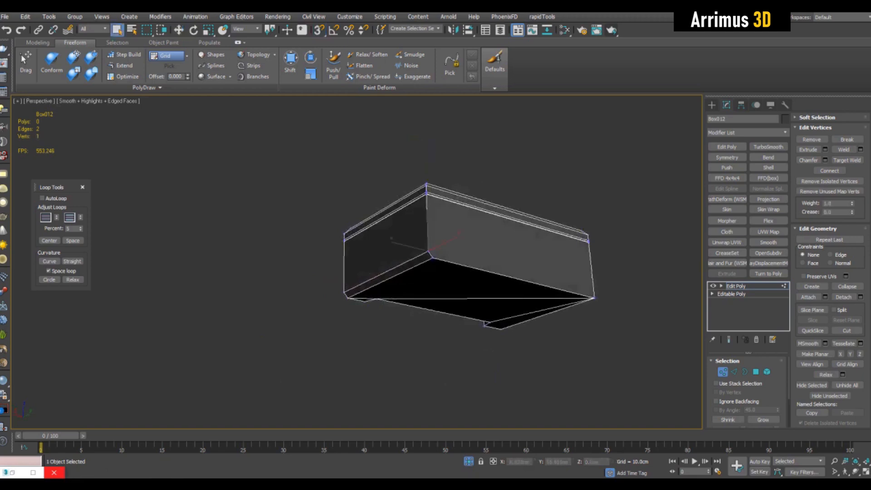
{"action": "middle_click_drag", "start_coordinate": [317, 356], "coordinate": [320, 375], "text": "alt"}
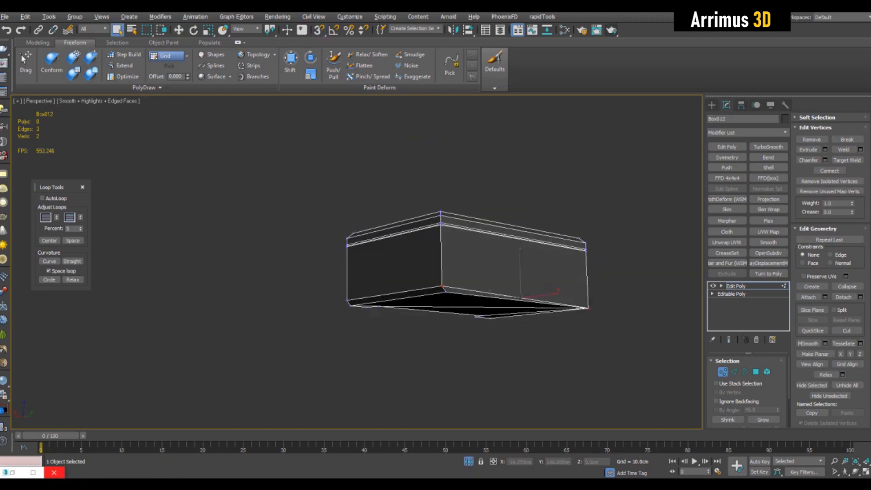
Step: Add a Symmetry modifier to the box, mirroring across the X axis
{"action": "key", "text": "1"}
{"action": "middle_click_drag", "start_coordinate": [356, 290], "coordinate": [275, 280], "text": "alt"}
{"action": "scroll", "coordinate": [275, 274], "scroll_direction": "up", "scroll_amount": 3}
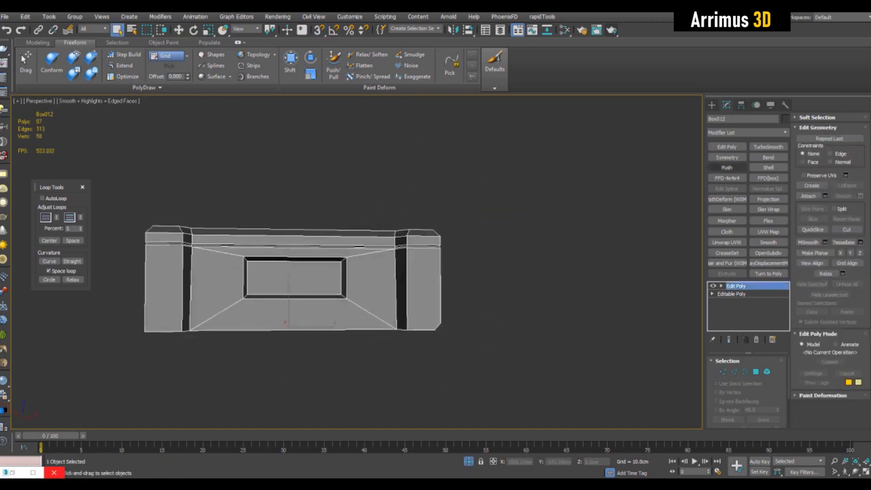
{"action": "left_click", "coordinate": [727, 157]}
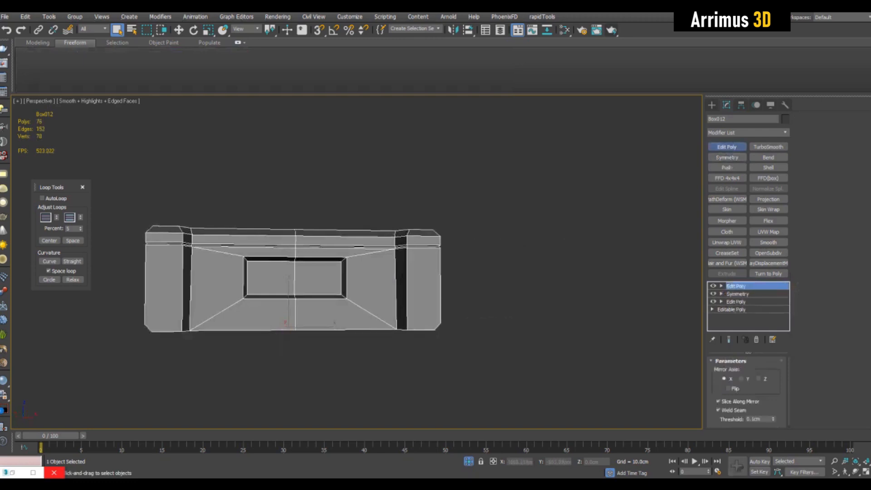
Step: Try to remove the centre seam edge loop on the front of the box
{"action": "middle_click_drag", "start_coordinate": [513, 318], "coordinate": [352, 302], "text": "alt"}
{"action": "key", "text": "1"}
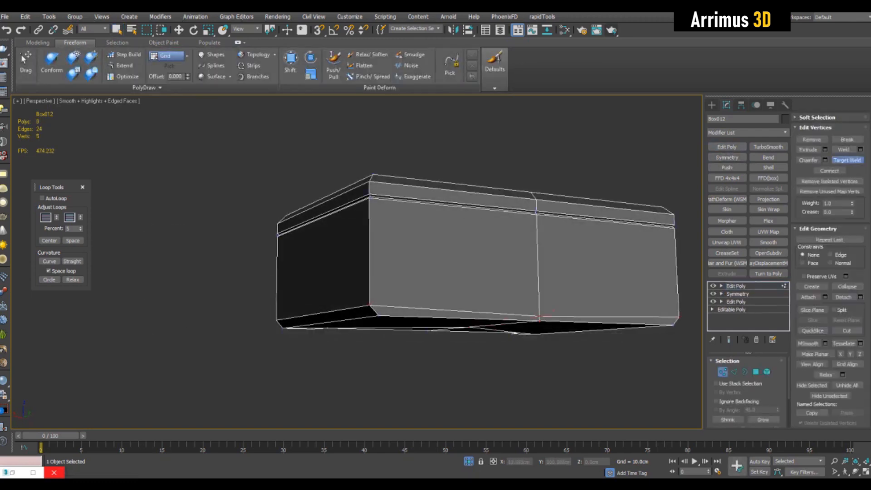
{"action": "key", "text": "2"}
{"action": "double_click", "coordinate": [537, 268]}
{"action": "middle_click_drag", "start_coordinate": [538, 268], "coordinate": [645, 302], "text": "alt"}
{"action": "left_click", "coordinate": [812, 150], "text": "ctrl"}
{"action": "middle_click_drag", "start_coordinate": [513, 323], "coordinate": [551, 222], "text": "alt"}
{"action": "key", "text": "ctrl+z"}
{"action": "scroll", "coordinate": [356, 318], "scroll_direction": "up", "scroll_amount": 3}
{"action": "middle_click_drag", "start_coordinate": [349, 286], "coordinate": [364, 312], "text": "alt"}
Step: Examine the bottom centre and corner vertices of the box's front in see-through mode
{"action": "key", "text": "alt+x"}
{"action": "key", "text": "1"}
{"action": "key", "text": "alt+x"}
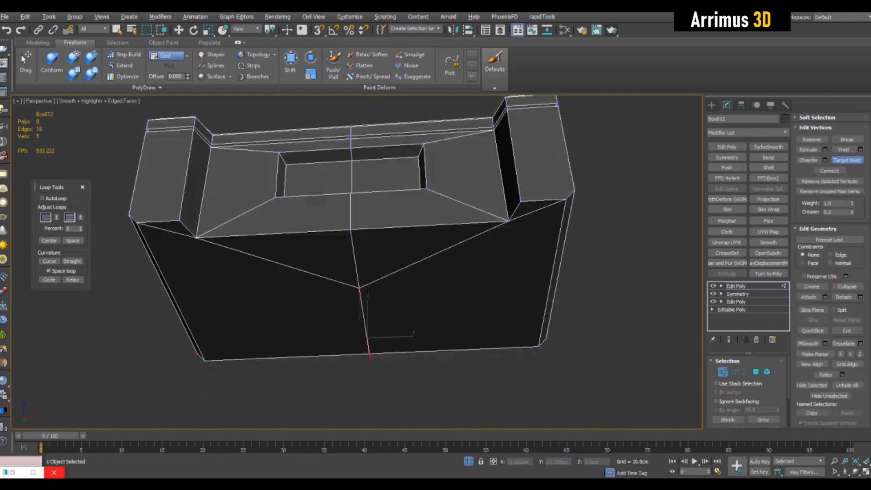
{"action": "left_click", "coordinate": [370, 353]}
{"action": "right_click", "coordinate": [370, 353]}
{"action": "key", "text": "2"}
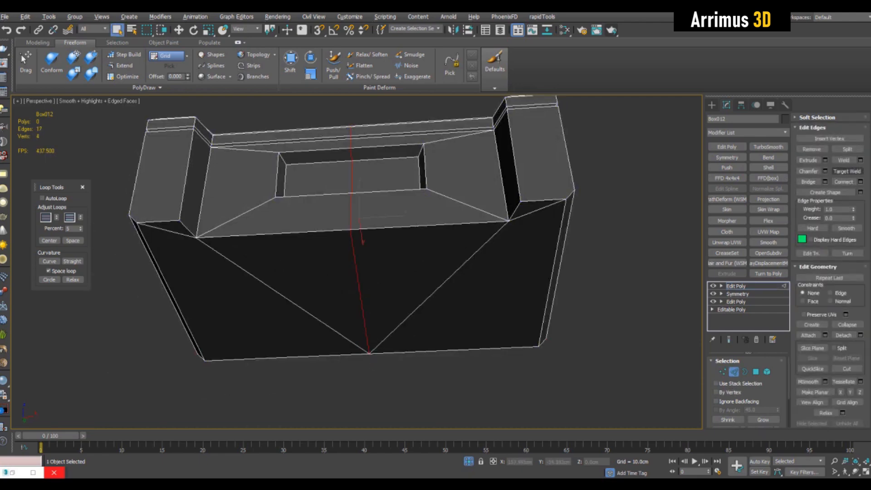
{"action": "key", "text": "1"}
{"action": "key", "text": "alt+x"}
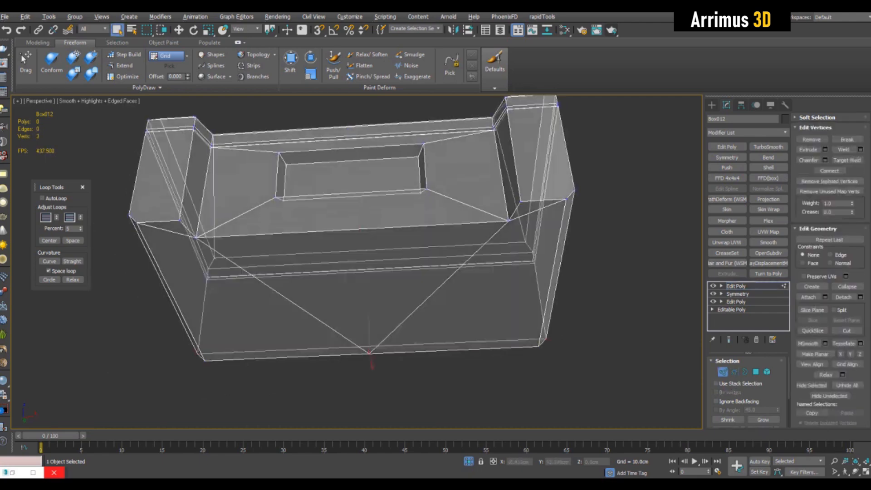
{"action": "left_click", "coordinate": [540, 347]}
{"action": "right_click", "coordinate": [539, 347]}
{"action": "key", "text": "alt+x"}
{"action": "middle_click_drag", "start_coordinate": [500, 318], "coordinate": [495, 338], "text": "alt"}
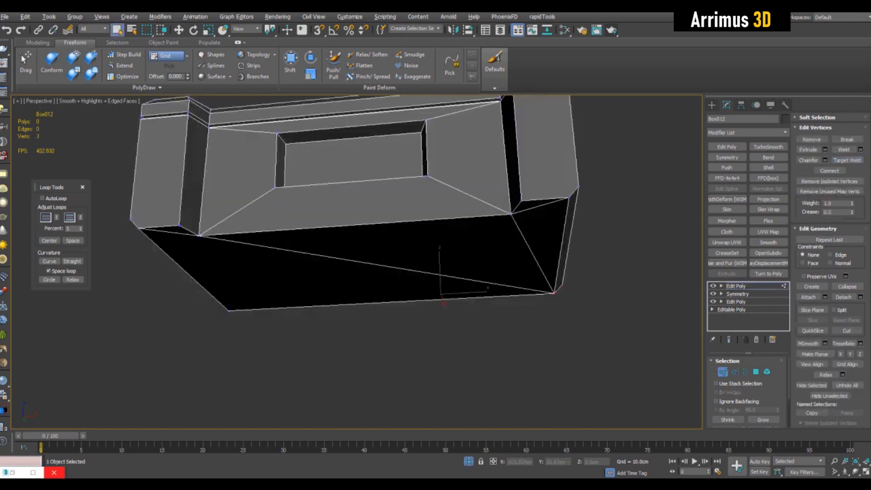
{"action": "key", "text": "1"}
{"action": "middle_click_drag", "start_coordinate": [408, 254], "coordinate": [427, 336], "text": "alt"}
{"action": "scroll", "coordinate": [363, 272], "scroll_direction": "up", "scroll_amount": 3}
{"action": "scroll", "coordinate": [447, 259], "scroll_direction": "down", "scroll_amount": 3}
{"action": "middle_click_drag", "start_coordinate": [447, 259], "coordinate": [452, 255], "text": "alt"}
Step: Add an Unwrap UVW modifier and flatten-map all of the box's polygons with default settings
{"action": "left_click", "coordinate": [727, 243]}
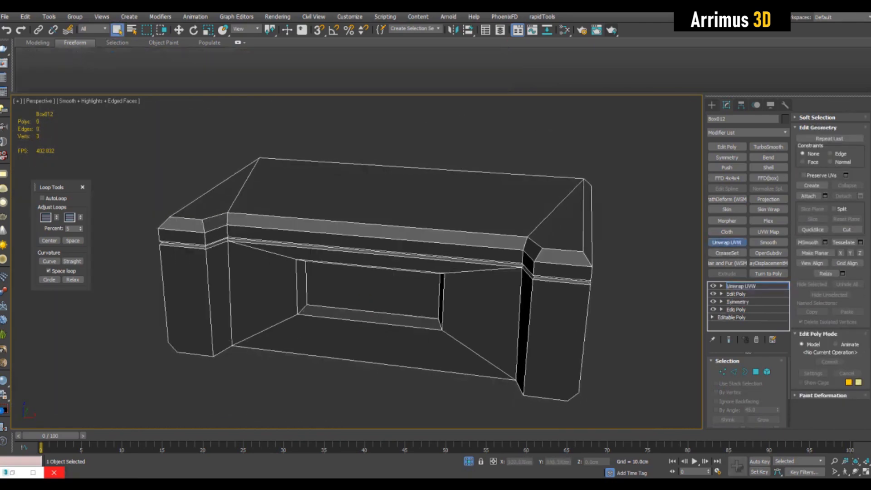
{"action": "key", "text": "ctrl+a"}
{"action": "left_click", "coordinate": [831, 131]}
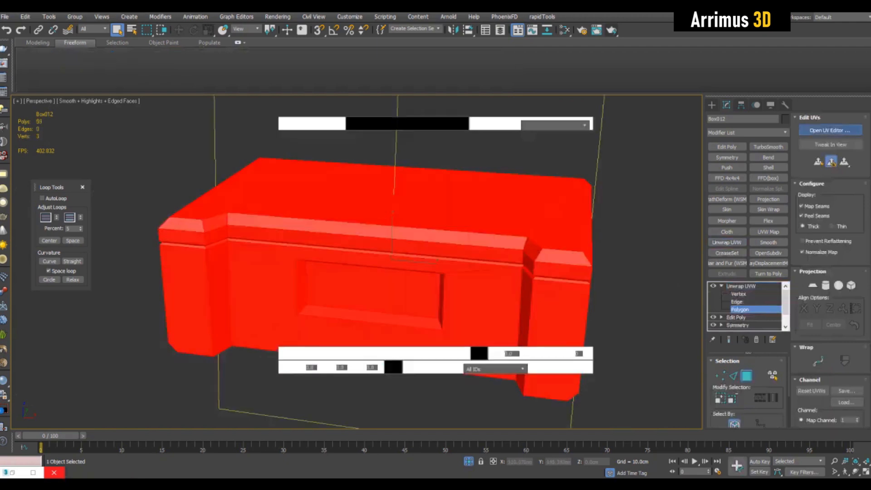
{"action": "left_click", "coordinate": [84, 57]}
{"action": "left_click", "coordinate": [98, 66]}
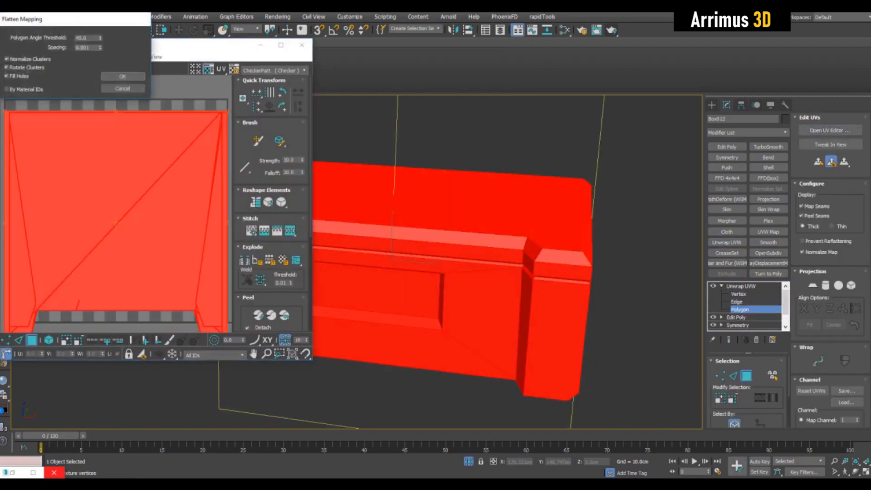
{"action": "left_click", "coordinate": [122, 77]}
Step: Collapse the box's modifier stack down to the Unwrap UVW modifier
{"action": "left_click", "coordinate": [740, 286]}
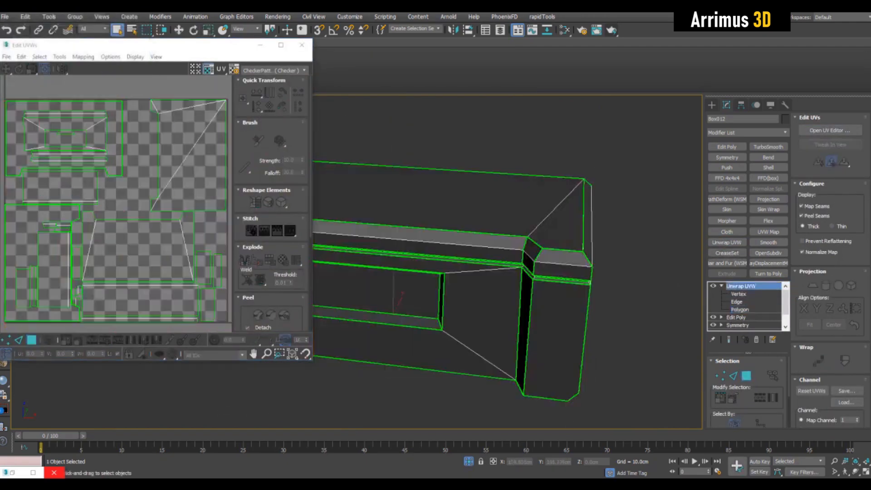
{"action": "right_click", "coordinate": [741, 286]}
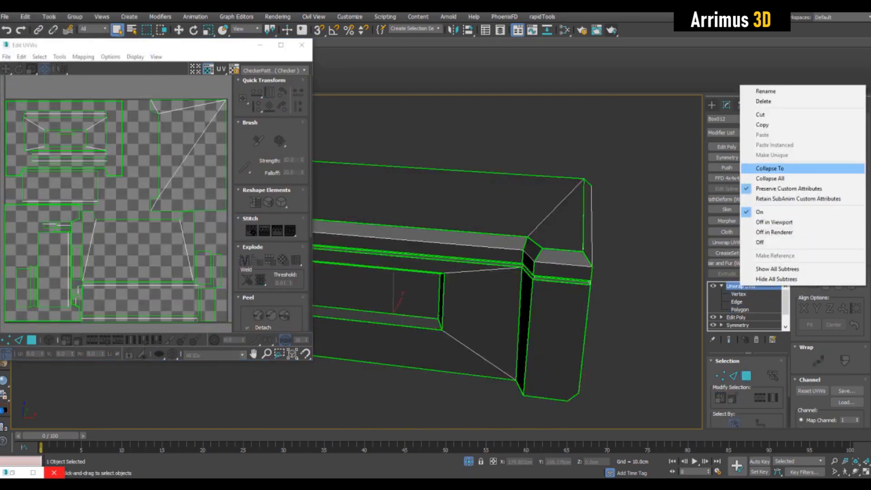
{"action": "left_click", "coordinate": [762, 169]}
Step: Examine the smoothed detailed case's panels and edges from several angles
{"action": "middle_click_drag", "start_coordinate": [391, 272], "coordinate": [410, 270], "text": "alt"}
{"action": "scroll", "coordinate": [392, 268], "scroll_direction": "down", "scroll_amount": 3}
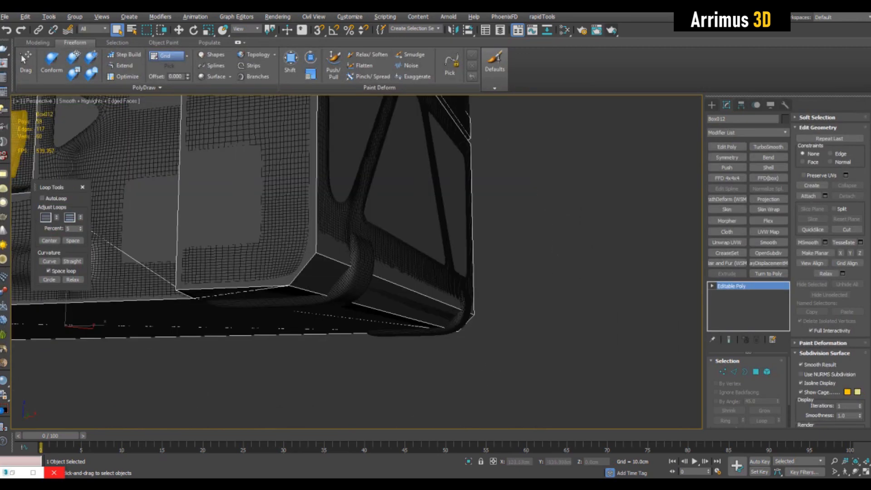
{"action": "middle_click_drag", "start_coordinate": [391, 272], "coordinate": [427, 282], "text": "alt"}
{"action": "scroll", "coordinate": [390, 272], "scroll_direction": "down", "scroll_amount": 5}
{"action": "middle_click_drag", "start_coordinate": [318, 254], "coordinate": [391, 289]}
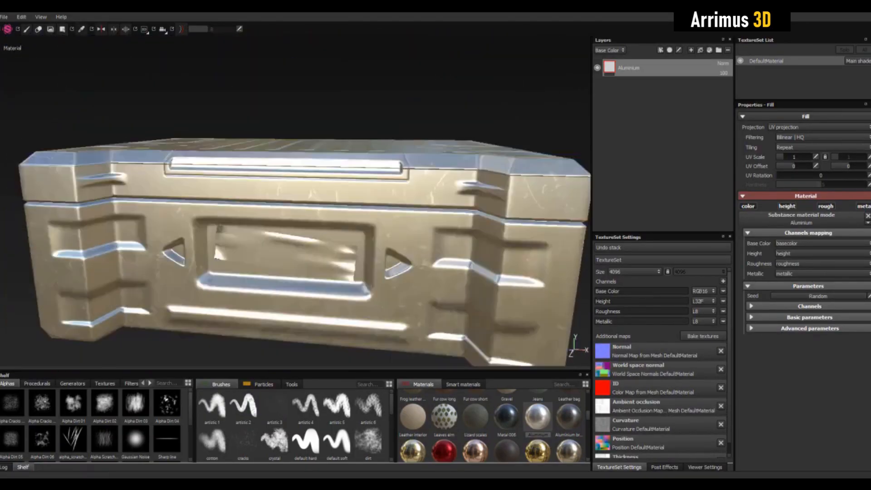
{"action": "left_click_drag", "start_coordinate": [295, 254], "coordinate": [292, 222], "text": "alt"}
{"action": "scroll", "coordinate": [295, 227], "scroll_direction": "up", "scroll_amount": 2}
{"action": "middle_click_drag", "start_coordinate": [293, 245], "coordinate": [297, 202], "text": "alt"}
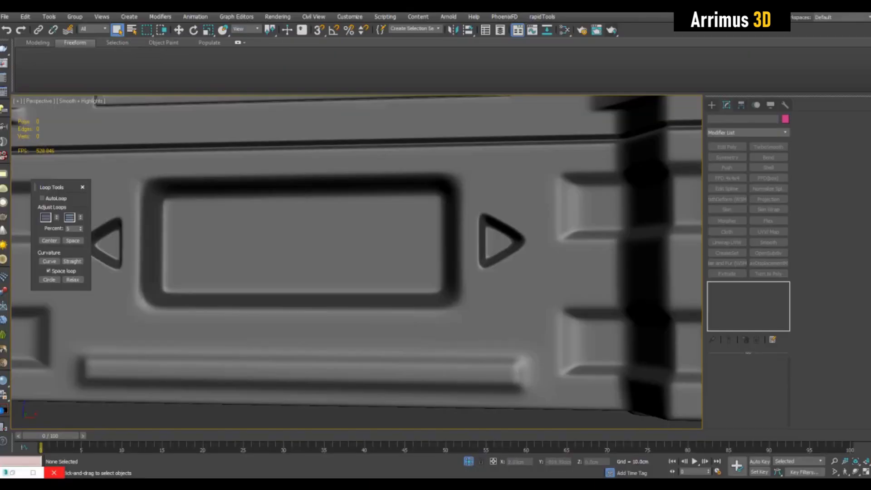
{"action": "scroll", "coordinate": [408, 209], "scroll_direction": "down", "scroll_amount": 4}
{"action": "key", "text": "F4"}
{"action": "middle_click_drag", "start_coordinate": [409, 208], "coordinate": [393, 229], "text": "alt"}
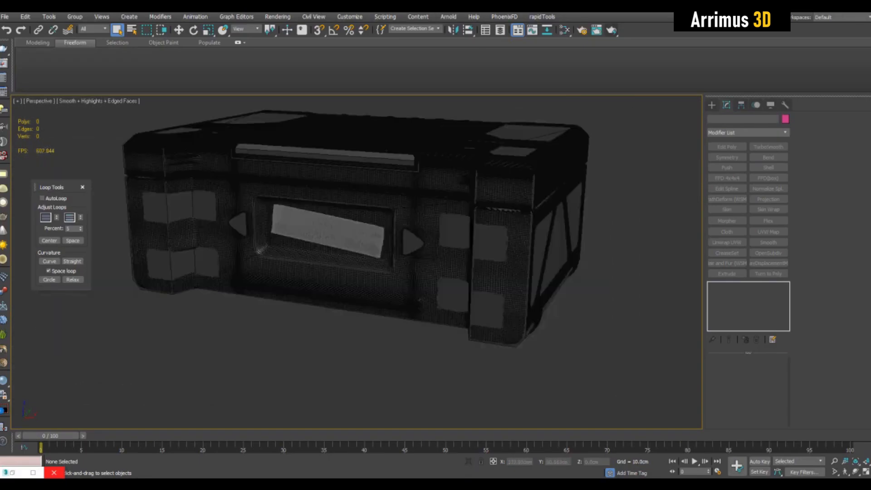
{"action": "middle_click_drag", "start_coordinate": [354, 227], "coordinate": [352, 252]}
Step: Add an Edit Poly modifier to the detailed case and region-select the vertices on one side
{"action": "left_click", "coordinate": [351, 259]}
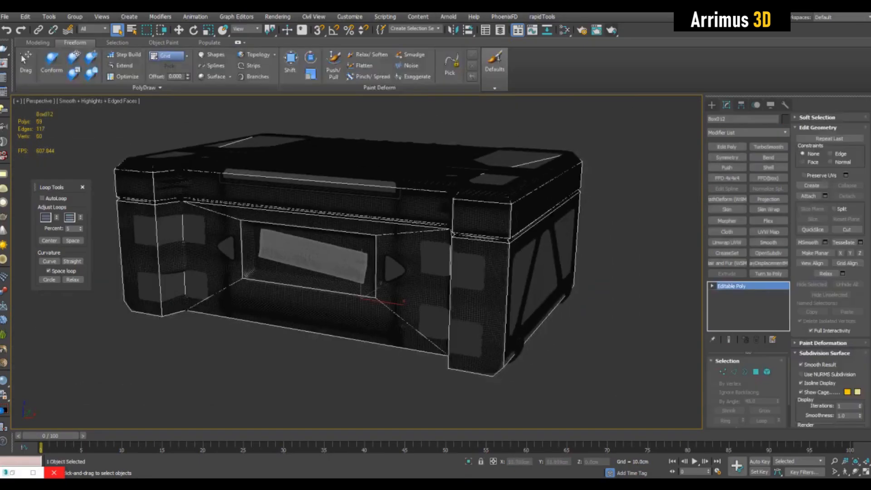
{"action": "left_click", "coordinate": [727, 146]}
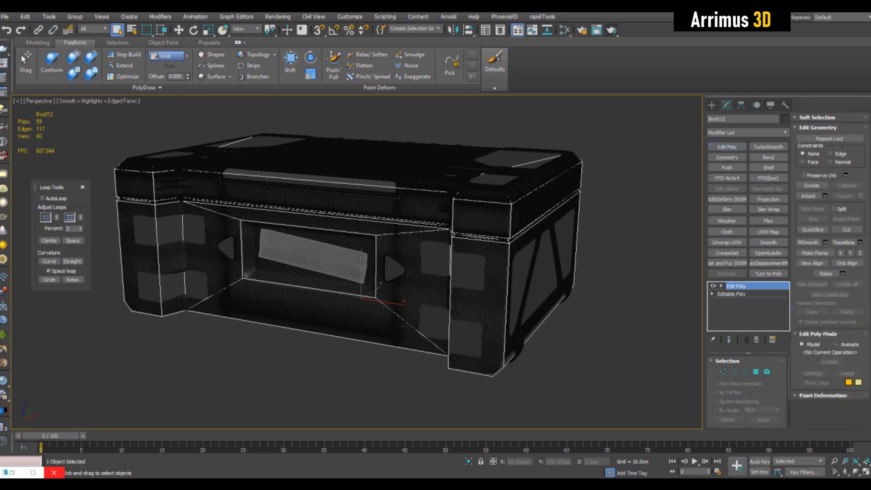
{"action": "middle_click_drag", "start_coordinate": [617, 190], "coordinate": [633, 222], "text": "alt"}
{"action": "scroll", "coordinate": [634, 223], "scroll_direction": "down", "scroll_amount": 3}
{"action": "key", "text": "1"}
{"action": "middle_click_drag", "start_coordinate": [590, 254], "coordinate": [485, 231], "text": "alt"}
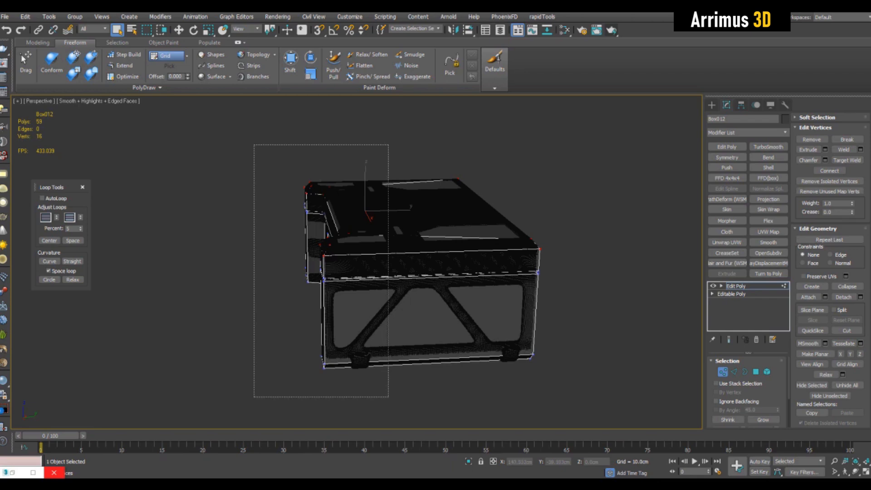
{"action": "left_click_drag", "start_coordinate": [388, 397], "coordinate": [389, 398]}
Step: Nudge the selected side vertices slightly with the Move tool
{"action": "key", "text": "w"}
{"action": "middle_click_drag", "start_coordinate": [390, 290], "coordinate": [477, 313], "text": "alt"}
{"action": "scroll", "coordinate": [408, 273], "scroll_direction": "up", "scroll_amount": 3}
{"action": "key", "text": "F4"}
{"action": "scroll", "coordinate": [408, 273], "scroll_direction": "up", "scroll_amount": 2}
{"action": "key", "text": "F4"}
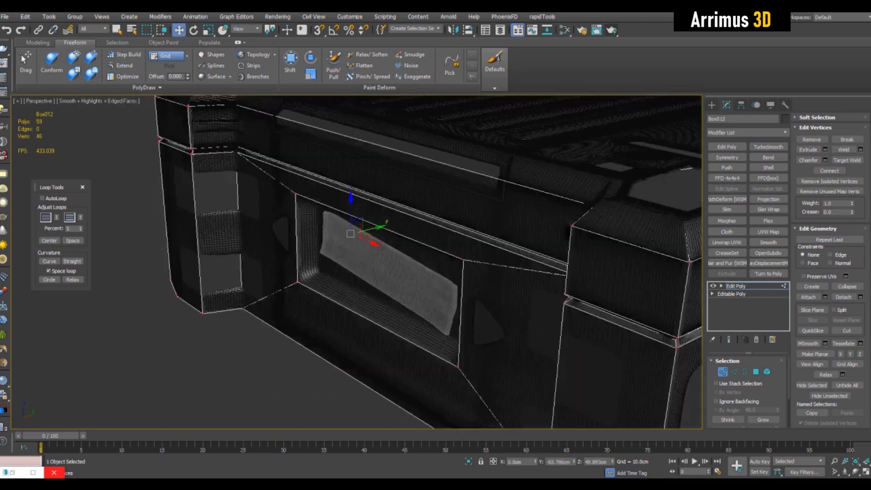
{"action": "left_click_drag", "start_coordinate": [377, 228], "coordinate": [369, 230]}
{"action": "scroll", "coordinate": [420, 274], "scroll_direction": "down", "scroll_amount": 5}
{"action": "scroll", "coordinate": [431, 266], "scroll_direction": "up", "scroll_amount": 3}
{"action": "middle_click_drag", "start_coordinate": [419, 274], "coordinate": [569, 228], "text": "alt"}
Step: Add a Push modifier on top of the case's modifier stack
{"action": "key", "text": "1"}
{"action": "left_click", "coordinate": [727, 168]}
{"action": "scroll", "coordinate": [569, 228], "scroll_direction": "up", "scroll_amount": 5}
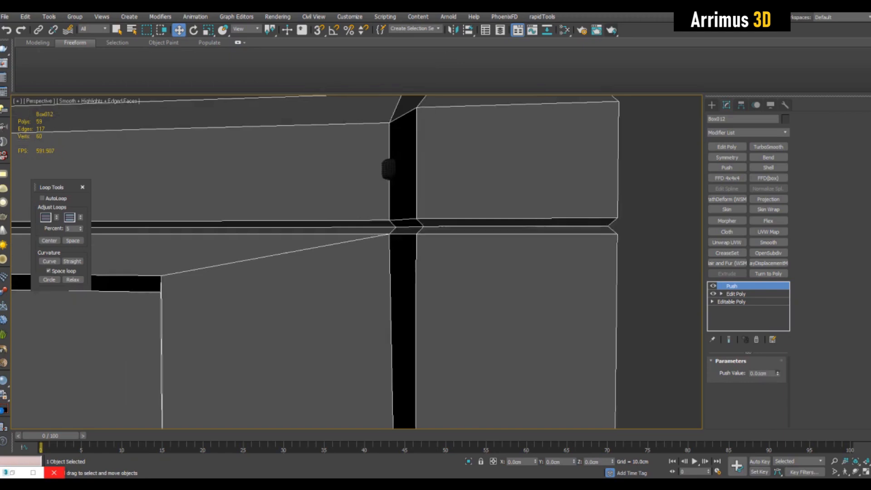
Step: Try raising the Push value on the case, then delete the Push modifier from the stack
{"action": "left_click_drag", "start_coordinate": [778, 373], "coordinate": [775, 273]}
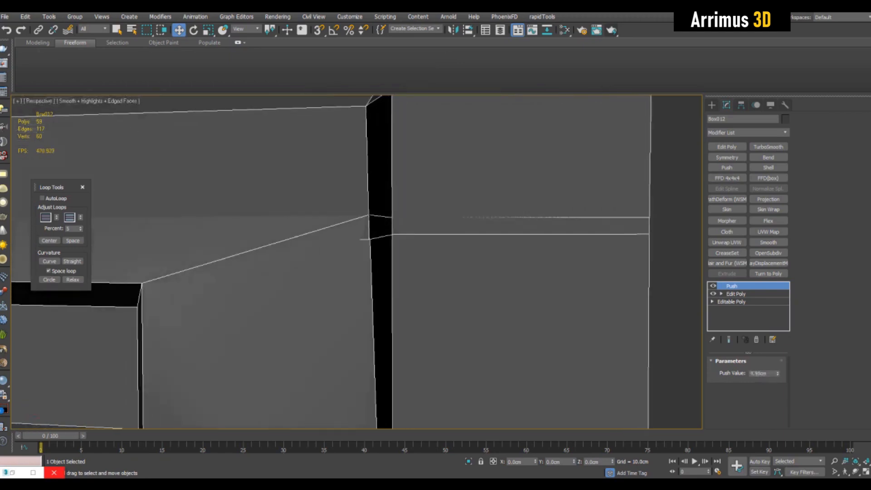
{"action": "scroll", "coordinate": [636, 281], "scroll_direction": "down", "scroll_amount": 4}
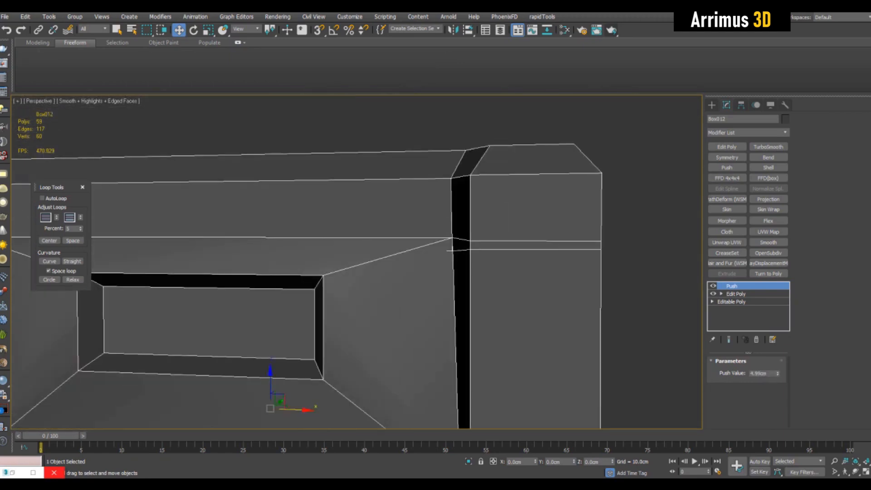
{"action": "right_click", "coordinate": [732, 286]}
{"action": "left_click", "coordinate": [757, 99]}
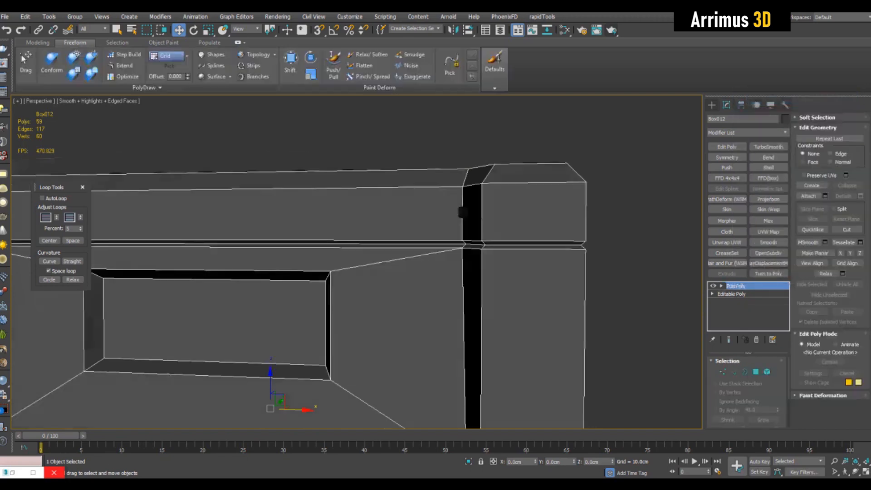
Step: Select the vertices at the case's right end corner and nudge them with the Move tool
{"action": "scroll", "coordinate": [357, 262], "scroll_direction": "down", "scroll_amount": 6}
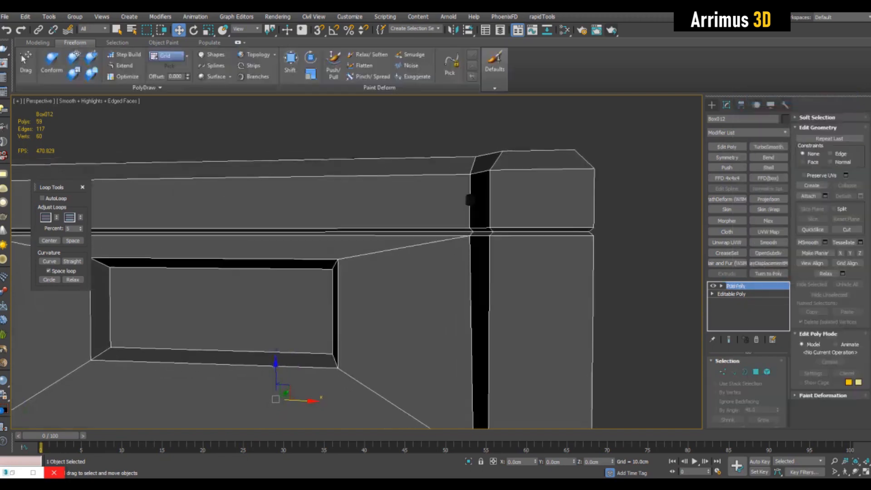
{"action": "key", "text": "1"}
{"action": "mouse_move", "coordinate": [357, 261]}
{"action": "middle_mouse_down", "text": "alt"}
{"action": "mouse_move", "coordinate": [377, 291]}
{"action": "mouse_move", "coordinate": [386, 264]}
{"action": "mouse_move", "coordinate": [394, 300]}
{"action": "mouse_move", "coordinate": [377, 272]}
{"action": "mouse_move", "coordinate": [361, 273]}
{"action": "middle_mouse_up", "text": "alt"}
{"action": "scroll", "coordinate": [499, 282], "scroll_direction": "up", "scroll_amount": 4}
{"action": "key", "text": "ctrl+l"}
{"action": "scroll", "coordinate": [357, 262], "scroll_direction": "down", "scroll_amount": 3}
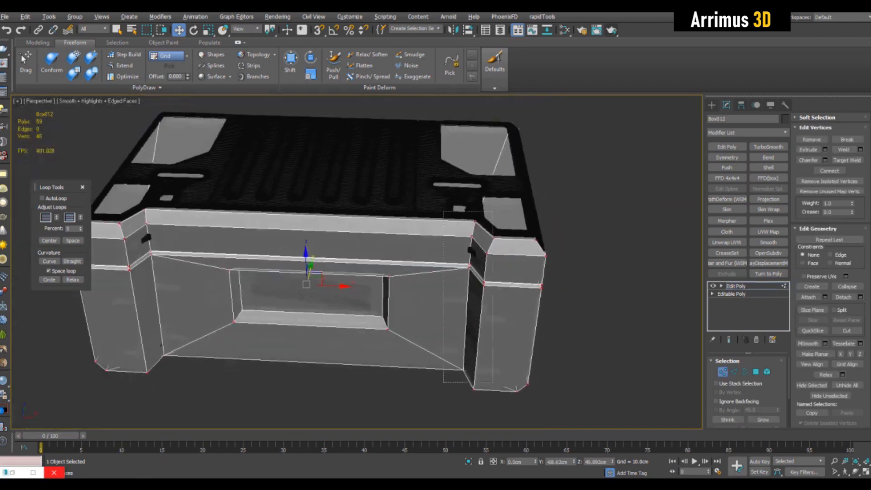
{"action": "left_click_drag", "start_coordinate": [443, 211], "coordinate": [494, 382]}
{"action": "left_click_drag", "start_coordinate": [506, 278], "coordinate": [502, 279]}
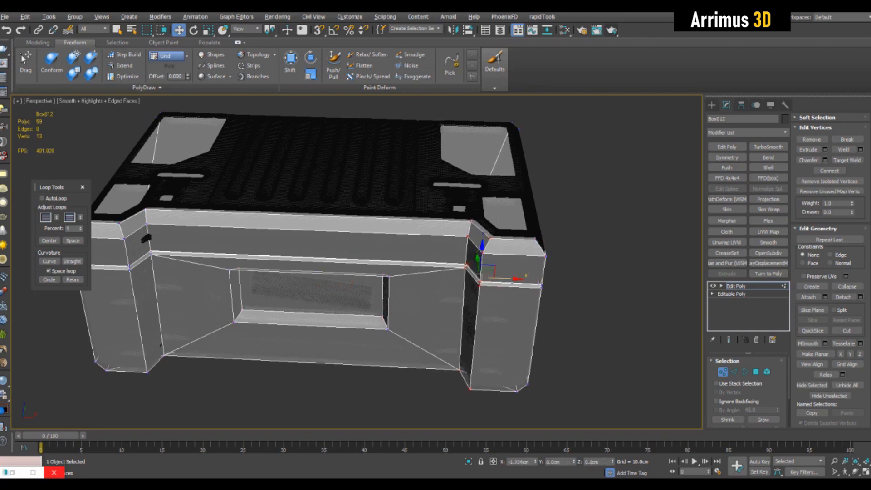
{"action": "middle_click_drag", "start_coordinate": [499, 277], "coordinate": [543, 274], "text": "alt"}
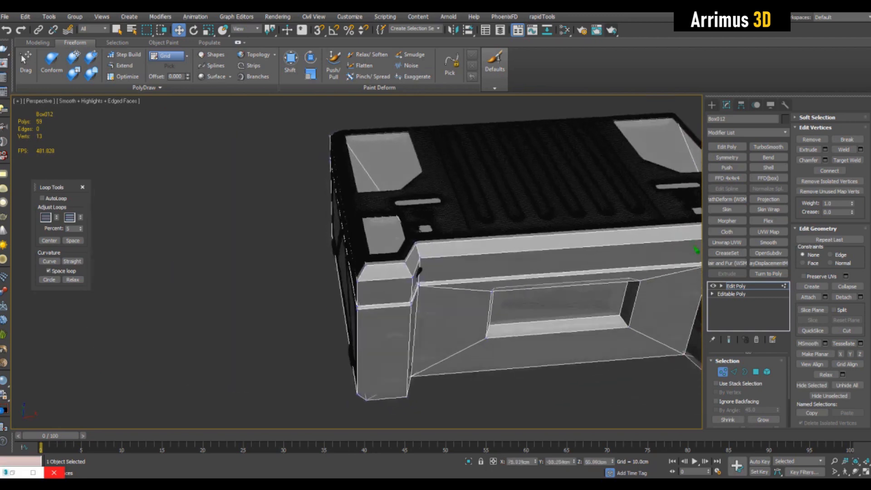
{"action": "middle_click_drag", "start_coordinate": [417, 271], "coordinate": [408, 252], "text": "alt"}
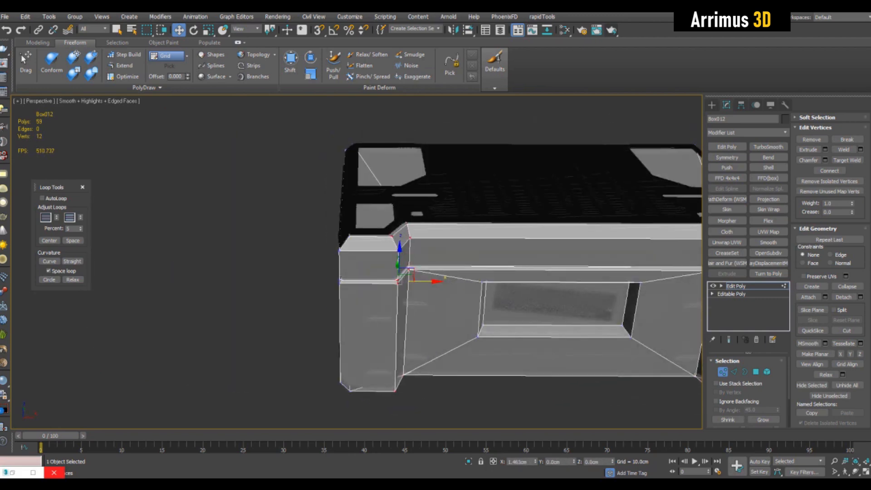
Step: Select and move further corner vertices at both ends of the case to refine its silhouette
{"action": "middle_click_drag", "start_coordinate": [424, 281], "coordinate": [422, 266], "text": "alt"}
{"action": "middle_click_drag", "start_coordinate": [422, 266], "coordinate": [277, 268]}
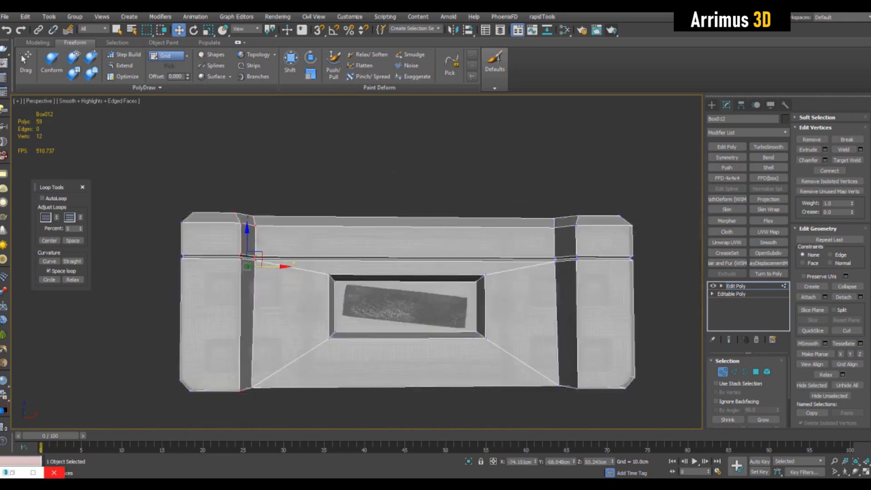
{"action": "left_click_drag", "start_coordinate": [645, 241], "coordinate": [644, 241]}
{"action": "middle_click_drag", "start_coordinate": [590, 261], "coordinate": [471, 311], "text": "alt"}
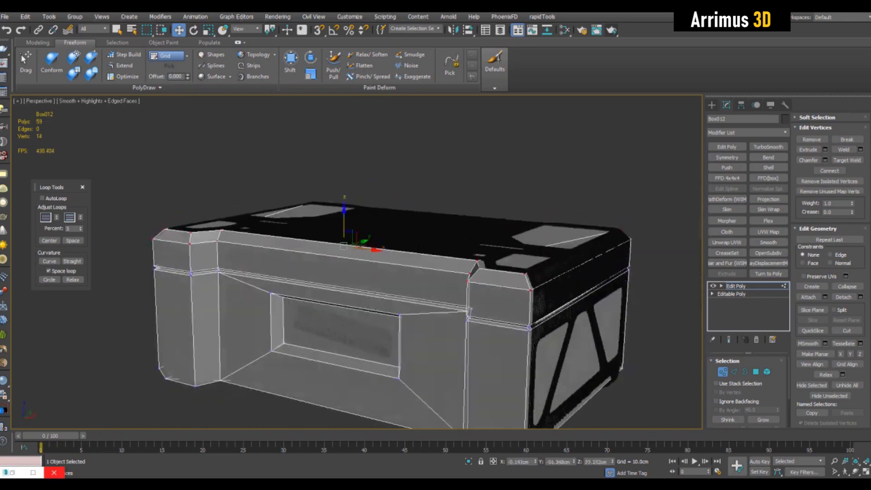
{"action": "left_click_drag", "start_coordinate": [344, 219], "coordinate": [344, 215]}
{"action": "middle_click_drag", "start_coordinate": [349, 231], "coordinate": [305, 197], "text": "alt"}
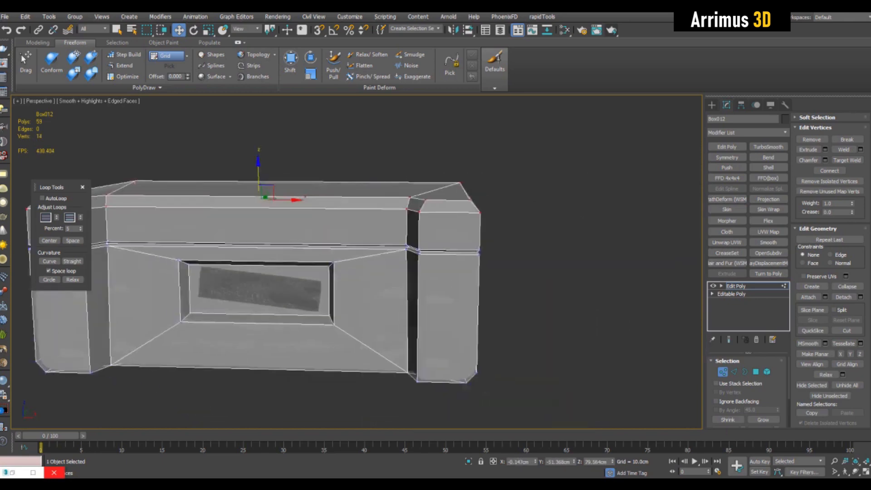
{"action": "left_click_drag", "start_coordinate": [508, 385], "coordinate": [508, 385]}
{"action": "middle_click_drag", "start_coordinate": [508, 385], "coordinate": [470, 393], "text": "alt"}
{"action": "left_click_drag", "start_coordinate": [493, 262], "coordinate": [498, 263]}
{"action": "middle_click_drag", "start_coordinate": [454, 268], "coordinate": [704, 258]}
{"action": "left_click_drag", "start_coordinate": [332, 396], "coordinate": [331, 397]}
{"action": "middle_click_drag", "start_coordinate": [332, 397], "coordinate": [362, 394], "text": "alt"}
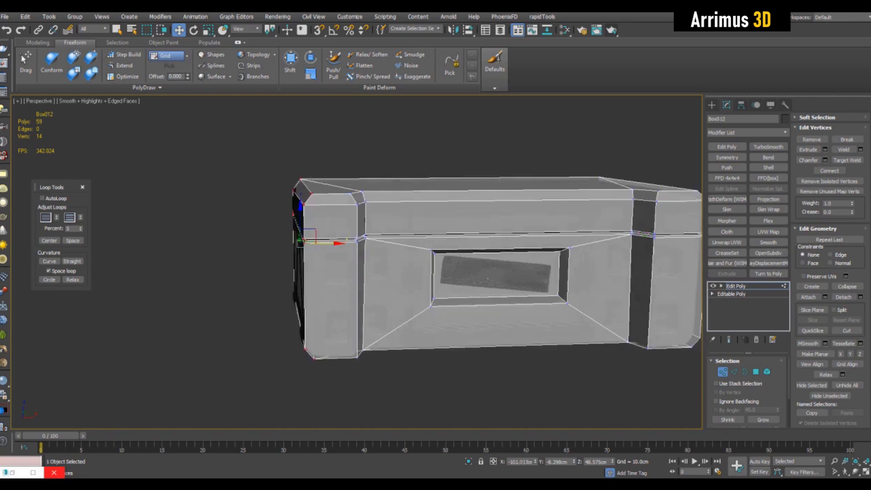
{"action": "left_click_drag", "start_coordinate": [330, 244], "coordinate": [326, 244]}
{"action": "middle_click_drag", "start_coordinate": [522, 245], "coordinate": [479, 259], "text": "alt"}
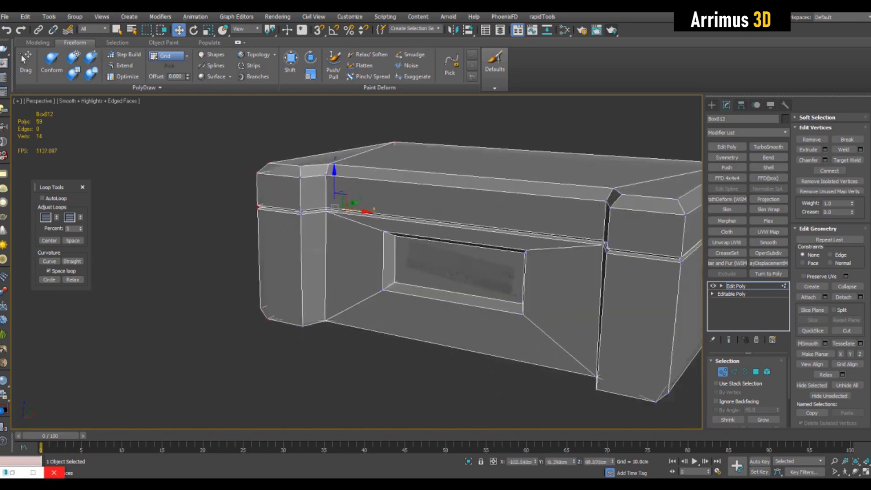
Step: Select the recessed front panel polygon of the case and move it slightly
{"action": "scroll", "coordinate": [479, 260], "scroll_direction": "up", "scroll_amount": 3}
{"action": "key", "text": "4"}
{"action": "key", "text": "ctrl+a"}
{"action": "left_click", "coordinate": [459, 291]}
{"action": "scroll", "coordinate": [458, 295], "scroll_direction": "up", "scroll_amount": 3}
{"action": "middle_click_drag", "start_coordinate": [456, 295], "coordinate": [419, 307], "text": "alt"}
{"action": "mouse_move", "coordinate": [409, 289]}
{"action": "left_mouse_down"}
{"action": "mouse_move", "coordinate": [419, 284]}
{"action": "mouse_move", "coordinate": [409, 288]}
{"action": "left_mouse_up"}
{"action": "scroll", "coordinate": [418, 284], "scroll_direction": "down", "scroll_amount": 3}
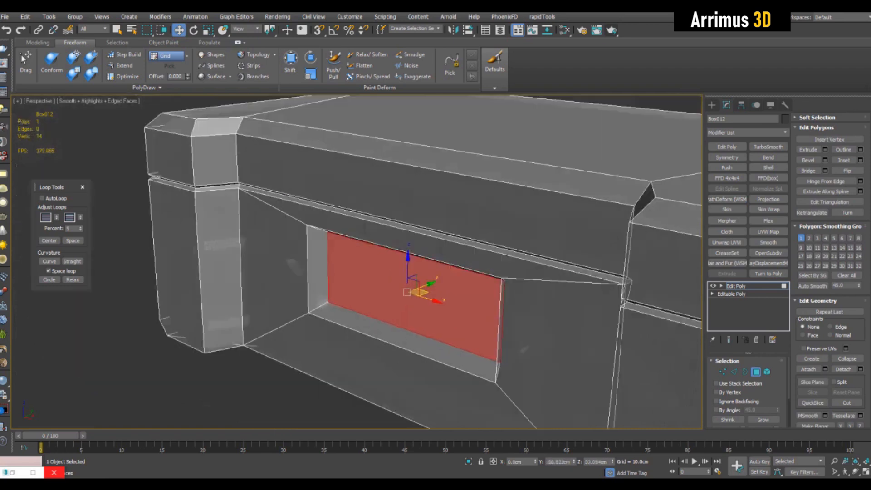
{"action": "scroll", "coordinate": [429, 283], "scroll_direction": "down", "scroll_amount": 5}
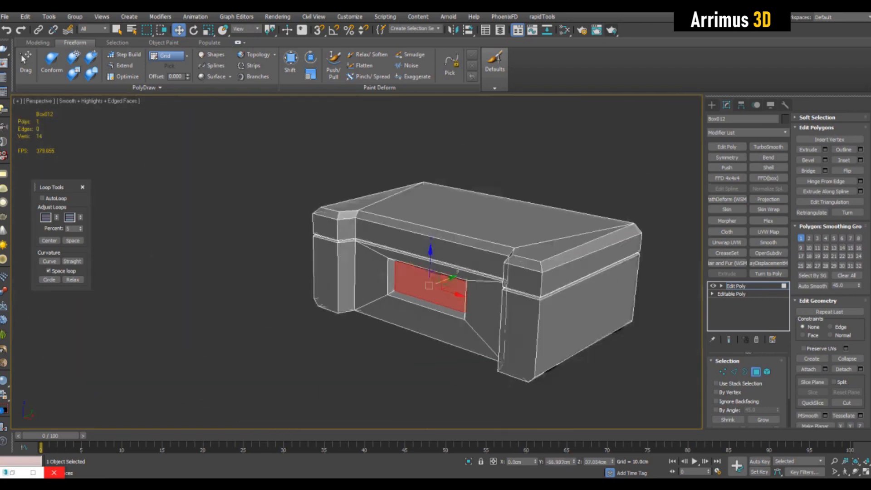
{"action": "middle_click_drag", "start_coordinate": [429, 282], "coordinate": [356, 262], "text": "alt"}
{"action": "key", "text": "1"}
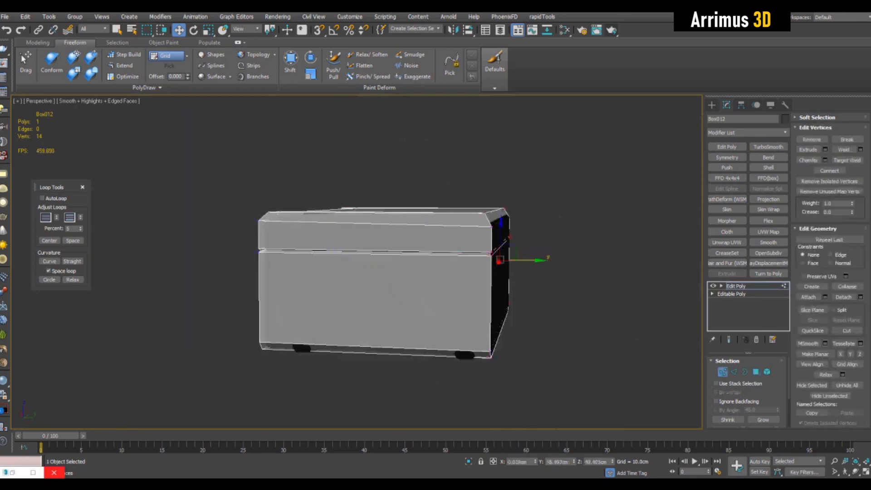
Step: Clone the simple case to the side as a copy
{"action": "middle_click_drag", "start_coordinate": [427, 272], "coordinate": [449, 231], "text": "alt"}
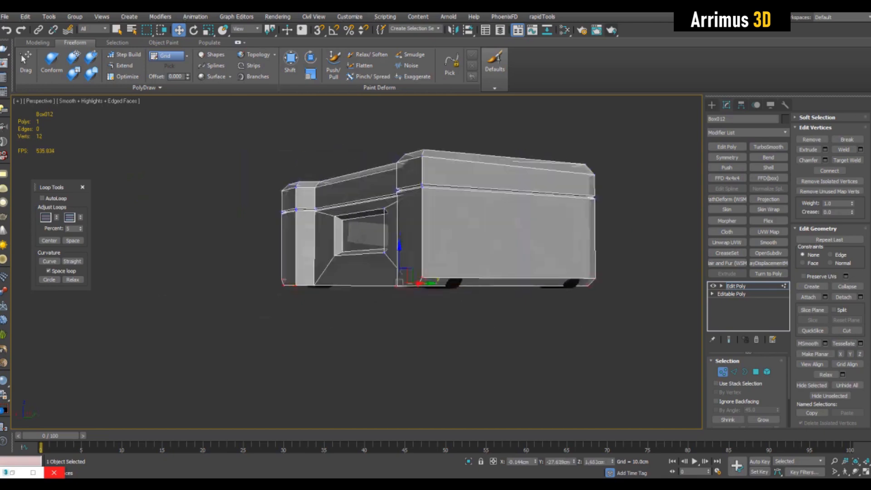
{"action": "left_click_drag", "start_coordinate": [400, 270], "coordinate": [401, 273]}
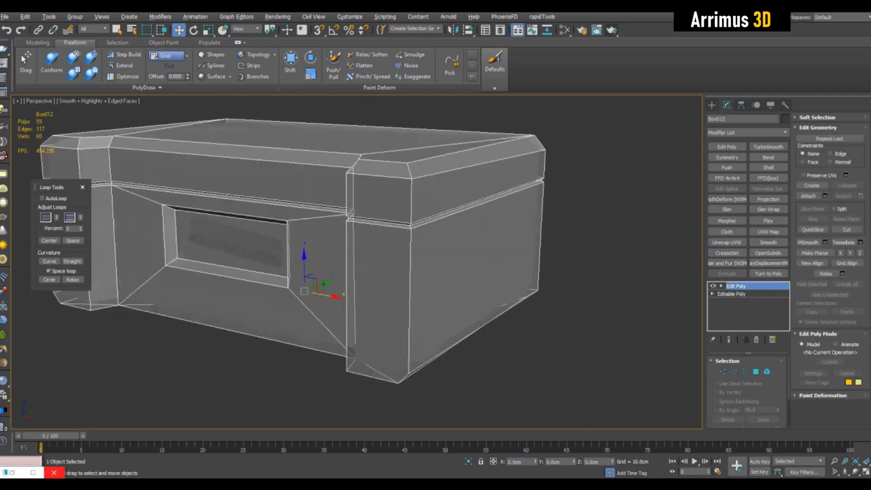
{"action": "scroll", "coordinate": [349, 255], "scroll_direction": "down", "scroll_amount": 10}
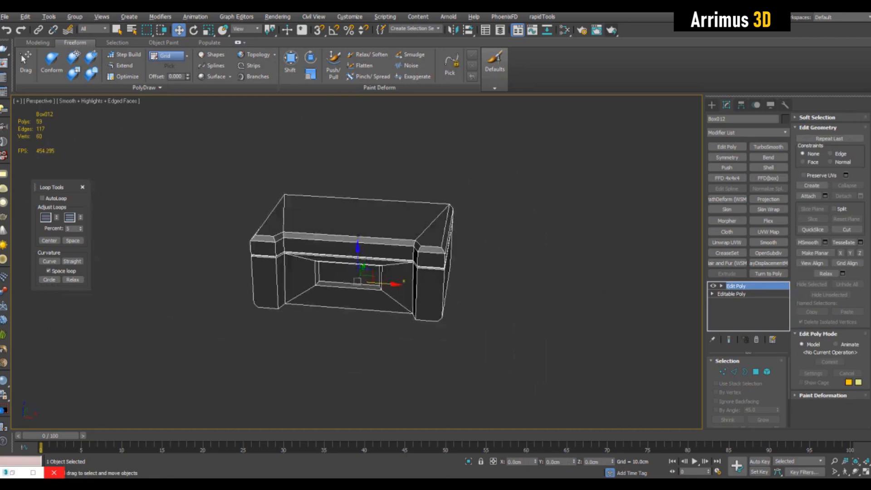
{"action": "left_click_drag", "start_coordinate": [355, 279], "coordinate": [557, 293], "text": "shift"}
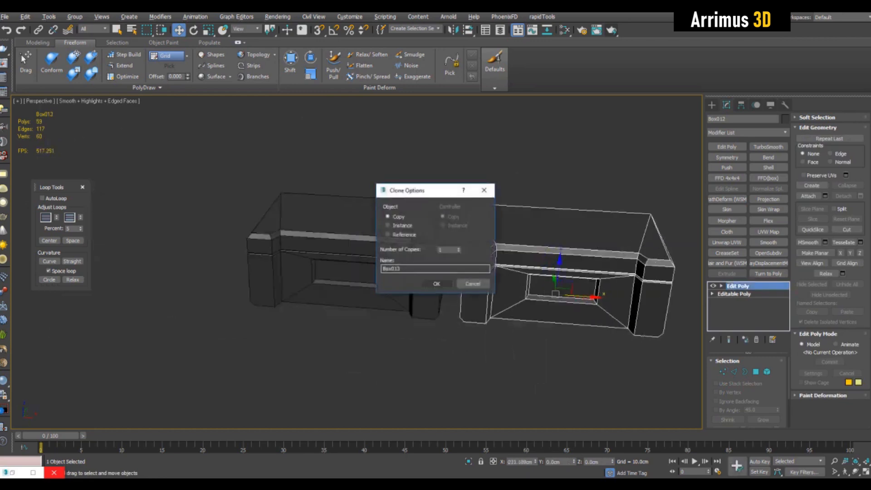
{"action": "left_click", "coordinate": [438, 284]}
{"action": "left_click", "coordinate": [422, 277]}
Step: Delete the original case's Edit Poly modifier and add an FFD 4x4x4 modifier with all control points selected
{"action": "right_click", "coordinate": [736, 286]}
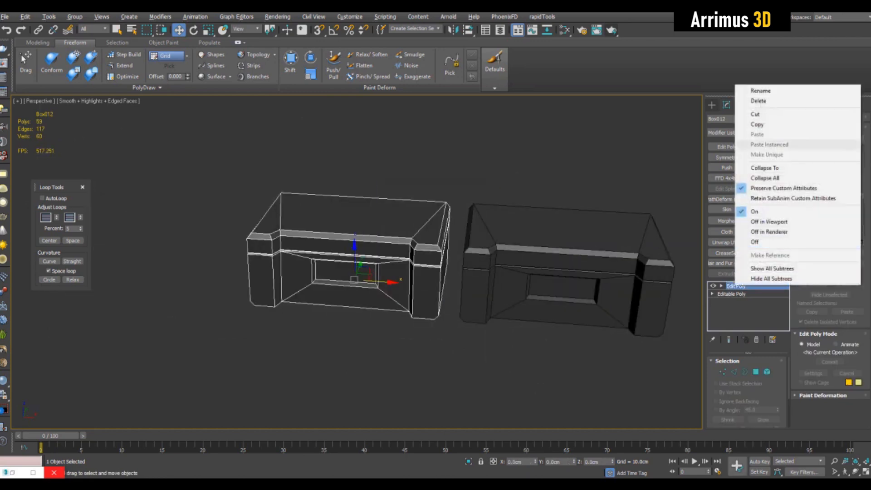
{"action": "left_click", "coordinate": [759, 101]}
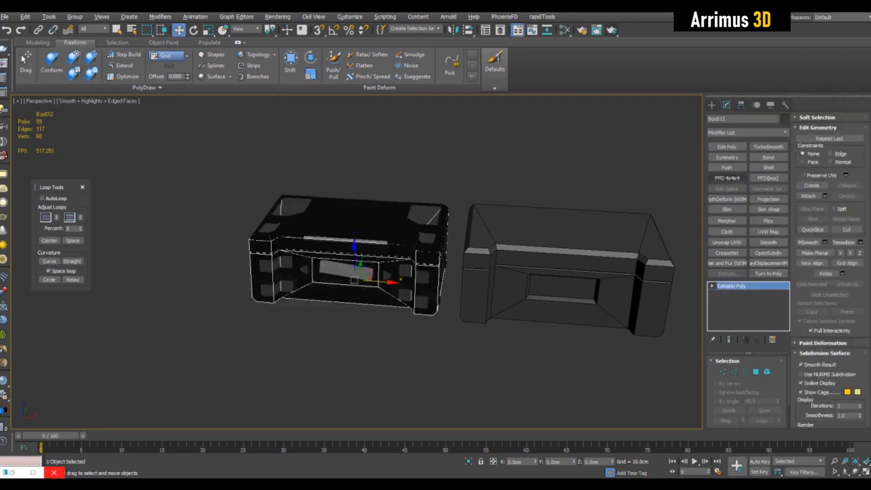
{"action": "left_click", "coordinate": [728, 178]}
{"action": "middle_click_drag", "start_coordinate": [454, 236], "coordinate": [526, 240]}
{"action": "key", "text": "1"}
{"action": "key", "text": "ctrl+a"}
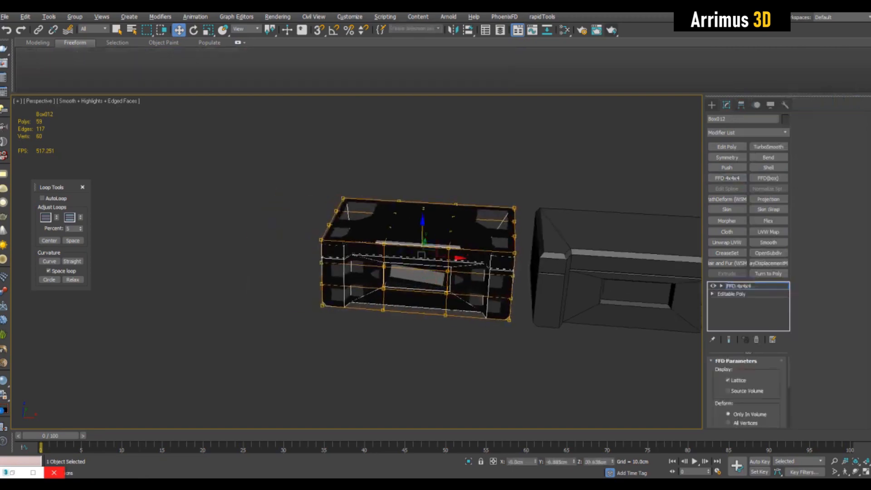
{"action": "scroll", "coordinate": [508, 241], "scroll_direction": "up", "scroll_amount": 5}
Step: Scale the FFD control points of the original case
{"action": "key", "text": "r"}
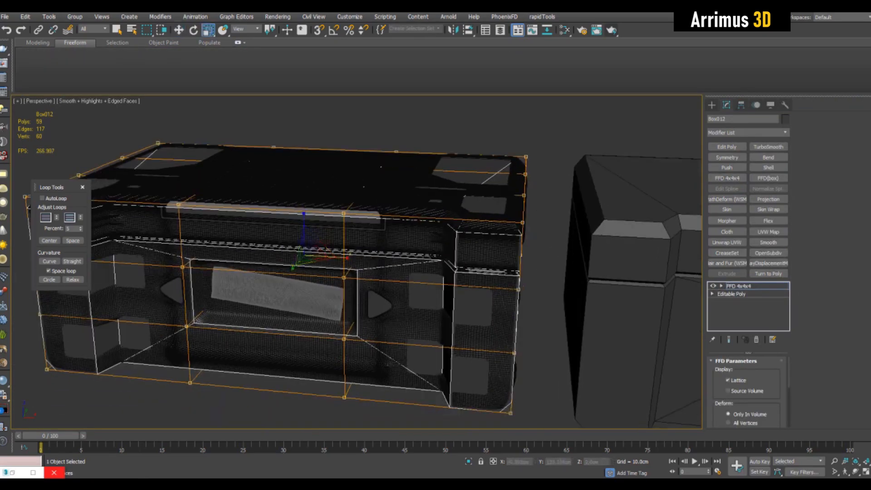
{"action": "left_click_drag", "start_coordinate": [339, 257], "coordinate": [342, 257]}
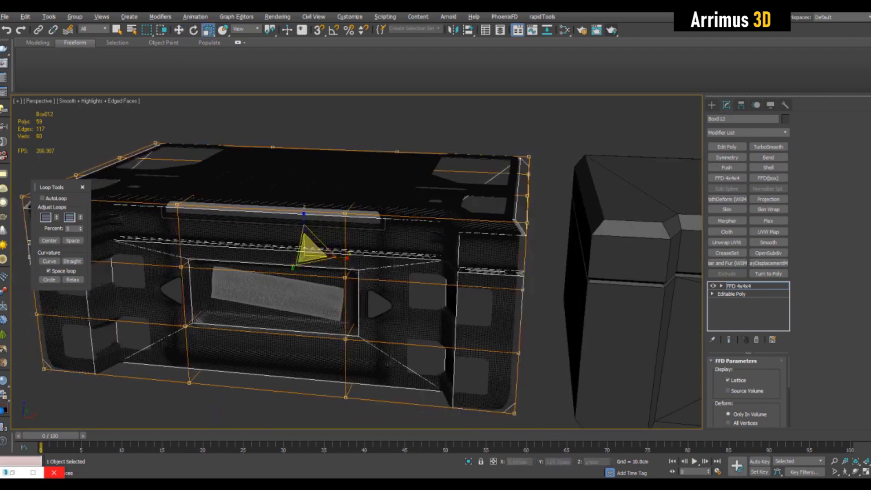
{"action": "middle_click_drag", "start_coordinate": [309, 252], "coordinate": [292, 261], "text": "alt"}
{"action": "left_click_drag", "start_coordinate": [289, 263], "coordinate": [278, 272]}
{"action": "middle_click_drag", "start_coordinate": [309, 261], "coordinate": [408, 284], "text": "alt"}
{"action": "mouse_move", "coordinate": [407, 283]}
{"action": "middle_mouse_down", "text": "alt"}
{"action": "mouse_move", "coordinate": [424, 293]}
{"action": "mouse_move", "coordinate": [428, 243]}
{"action": "mouse_move", "coordinate": [431, 256]}
{"action": "mouse_move", "coordinate": [405, 252]}
{"action": "mouse_move", "coordinate": [408, 297]}
{"action": "middle_mouse_up", "text": "alt"}
{"action": "scroll", "coordinate": [431, 257], "scroll_direction": "down", "scroll_amount": 3}
Step: Delete the original simple case object
{"action": "key", "text": "q"}
{"action": "key", "text": "Delete"}
{"action": "left_click", "coordinate": [537, 264]}
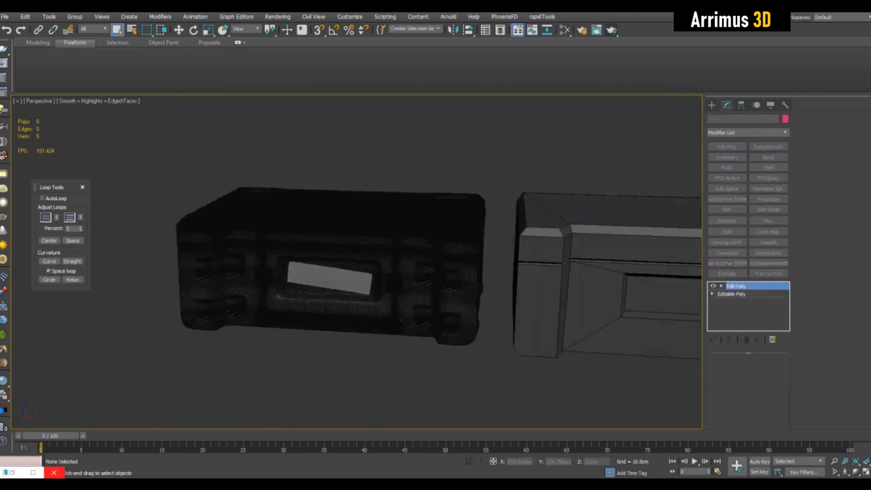
Step: Region-select the copied case's left end vertices and move them outward
{"action": "middle_click_drag", "start_coordinate": [538, 263], "coordinate": [429, 242]}
{"action": "key", "text": "1"}
{"action": "mouse_move", "coordinate": [370, 149]}
{"action": "left_mouse_down"}
{"action": "mouse_move", "coordinate": [469, 317]}
{"action": "mouse_move", "coordinate": [477, 362]}
{"action": "left_mouse_up"}
{"action": "key", "text": "w"}
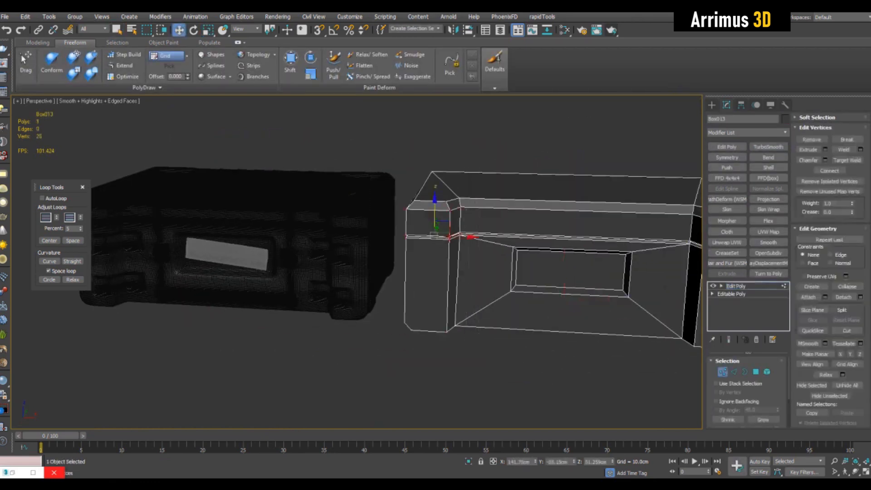
{"action": "middle_click_drag", "start_coordinate": [477, 361], "coordinate": [495, 347], "text": "alt"}
{"action": "mouse_move", "coordinate": [474, 231]}
{"action": "left_mouse_down"}
{"action": "mouse_move", "coordinate": [486, 231]}
{"action": "mouse_move", "coordinate": [459, 231]}
{"action": "mouse_move", "coordinate": [474, 231]}
{"action": "left_mouse_up"}
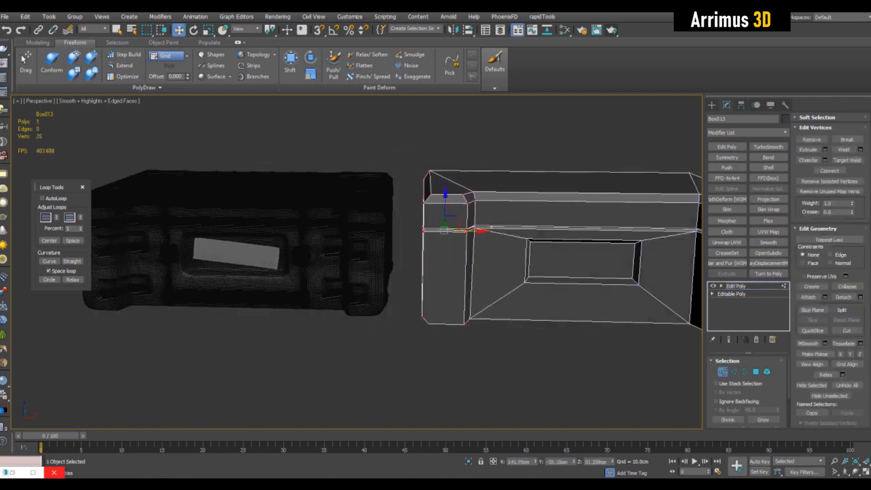
{"action": "middle_click_drag", "start_coordinate": [505, 242], "coordinate": [513, 248], "text": "alt"}
{"action": "scroll", "coordinate": [513, 248], "scroll_direction": "down", "scroll_amount": 3}
{"action": "left_click", "coordinate": [517, 317]}
{"action": "key", "text": "1"}
{"action": "scroll", "coordinate": [497, 243], "scroll_direction": "up", "scroll_amount": 3}
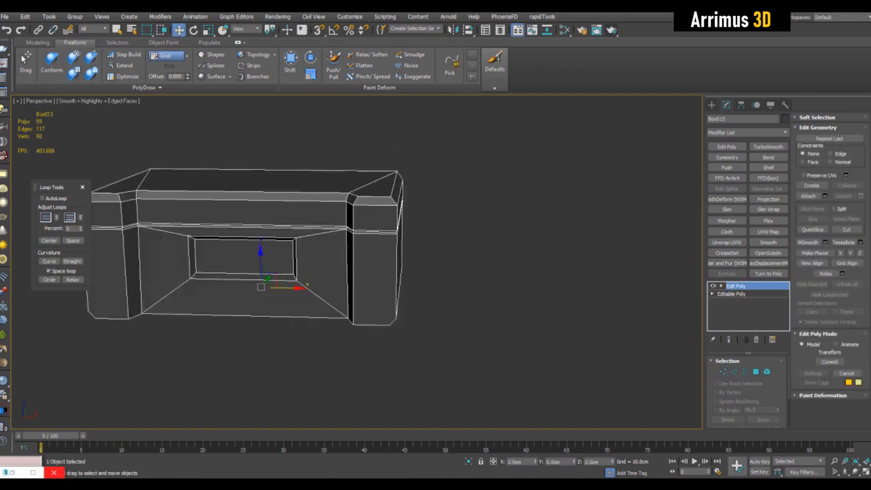
{"action": "middle_click_drag", "start_coordinate": [290, 272], "coordinate": [396, 307]}
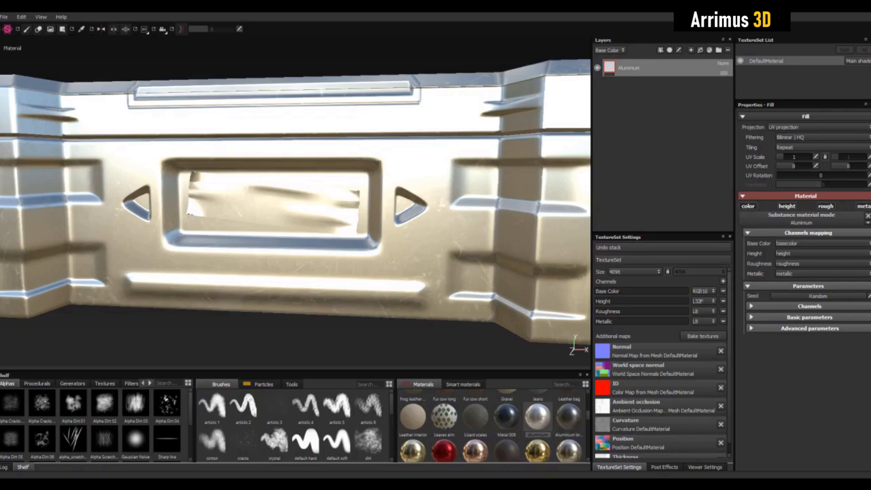
{"action": "scroll", "coordinate": [295, 201], "scroll_direction": "up", "scroll_amount": 3}
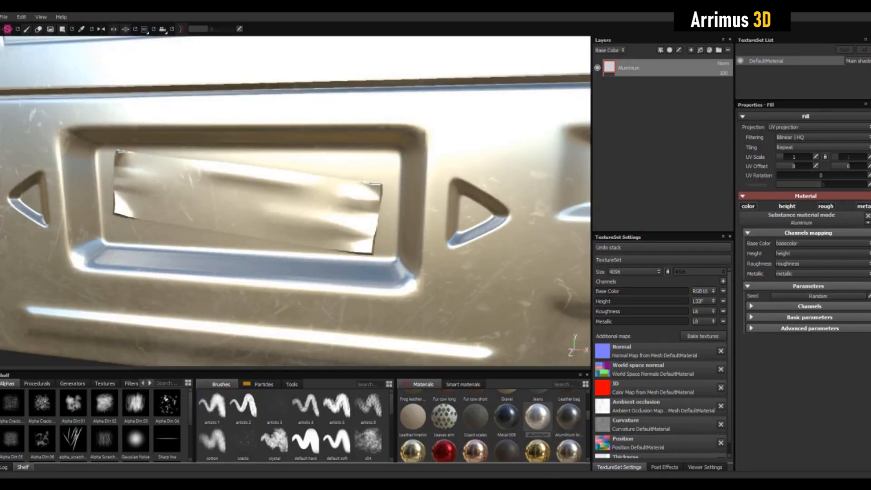